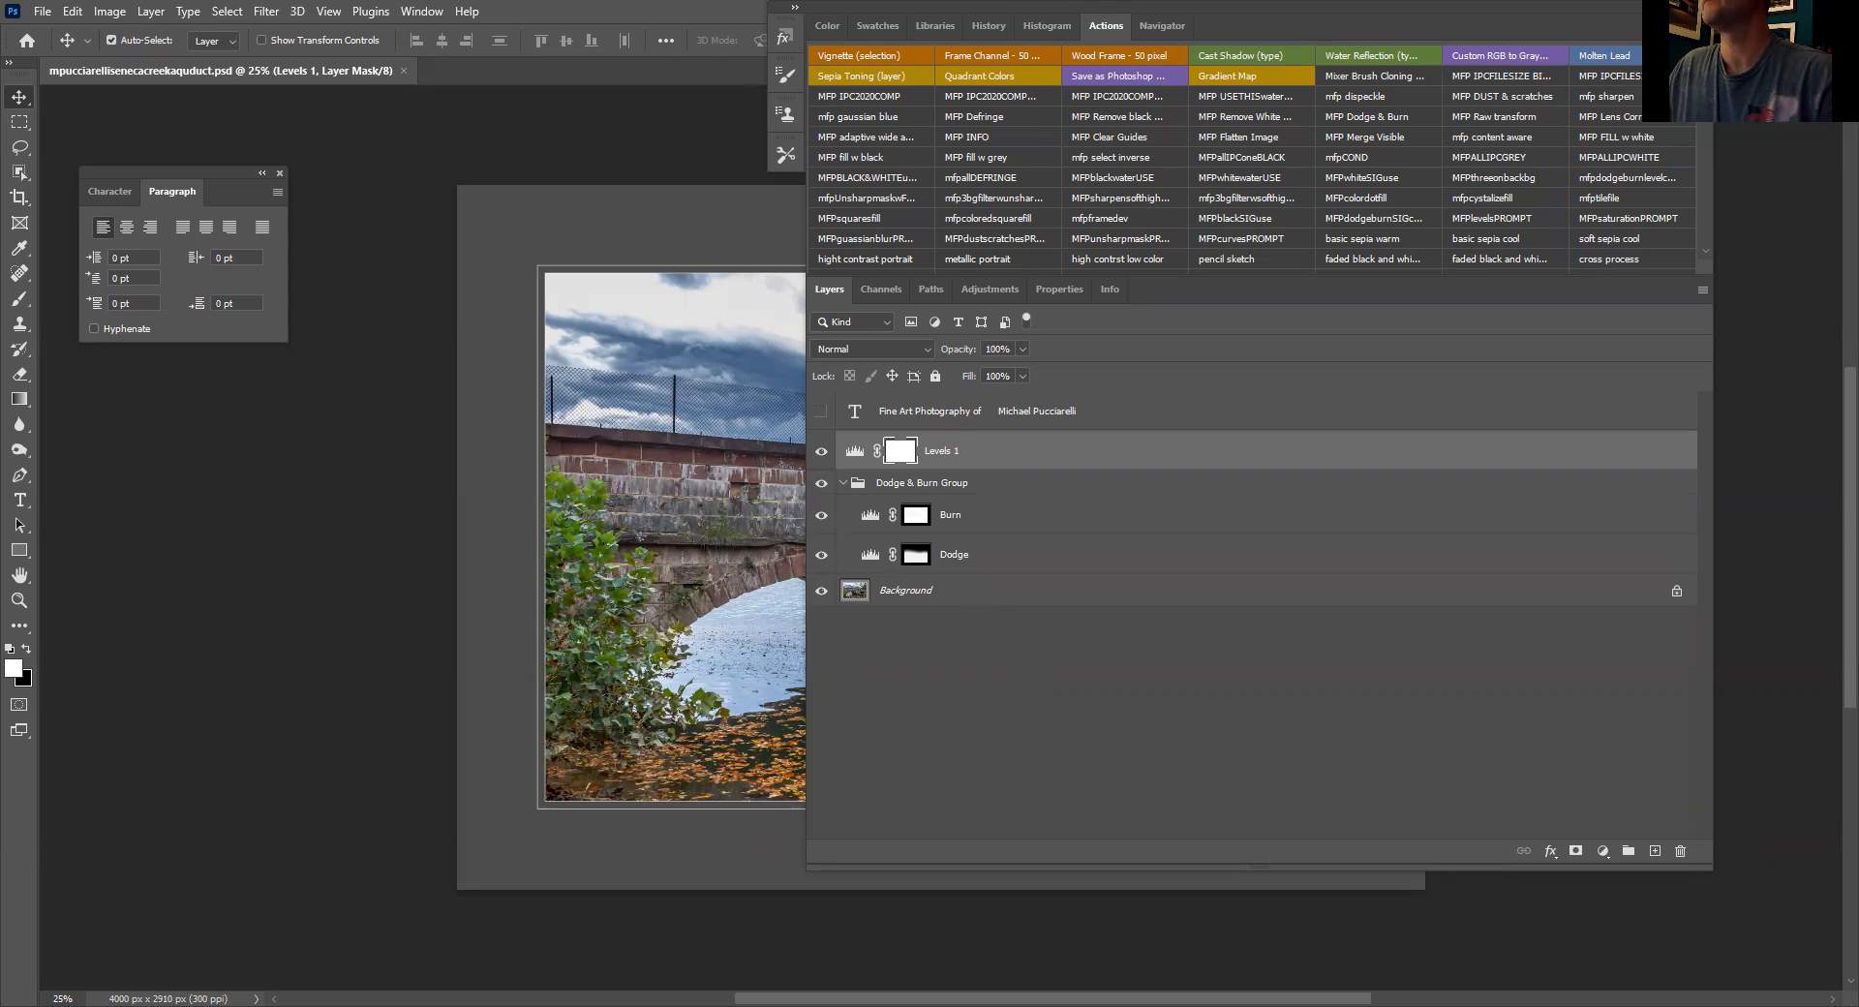
Step: Turn off button mode for the actions and start recording a new action named "levels actiontest" in the MFP filters set
click(1706, 25)
click(1723, 47)
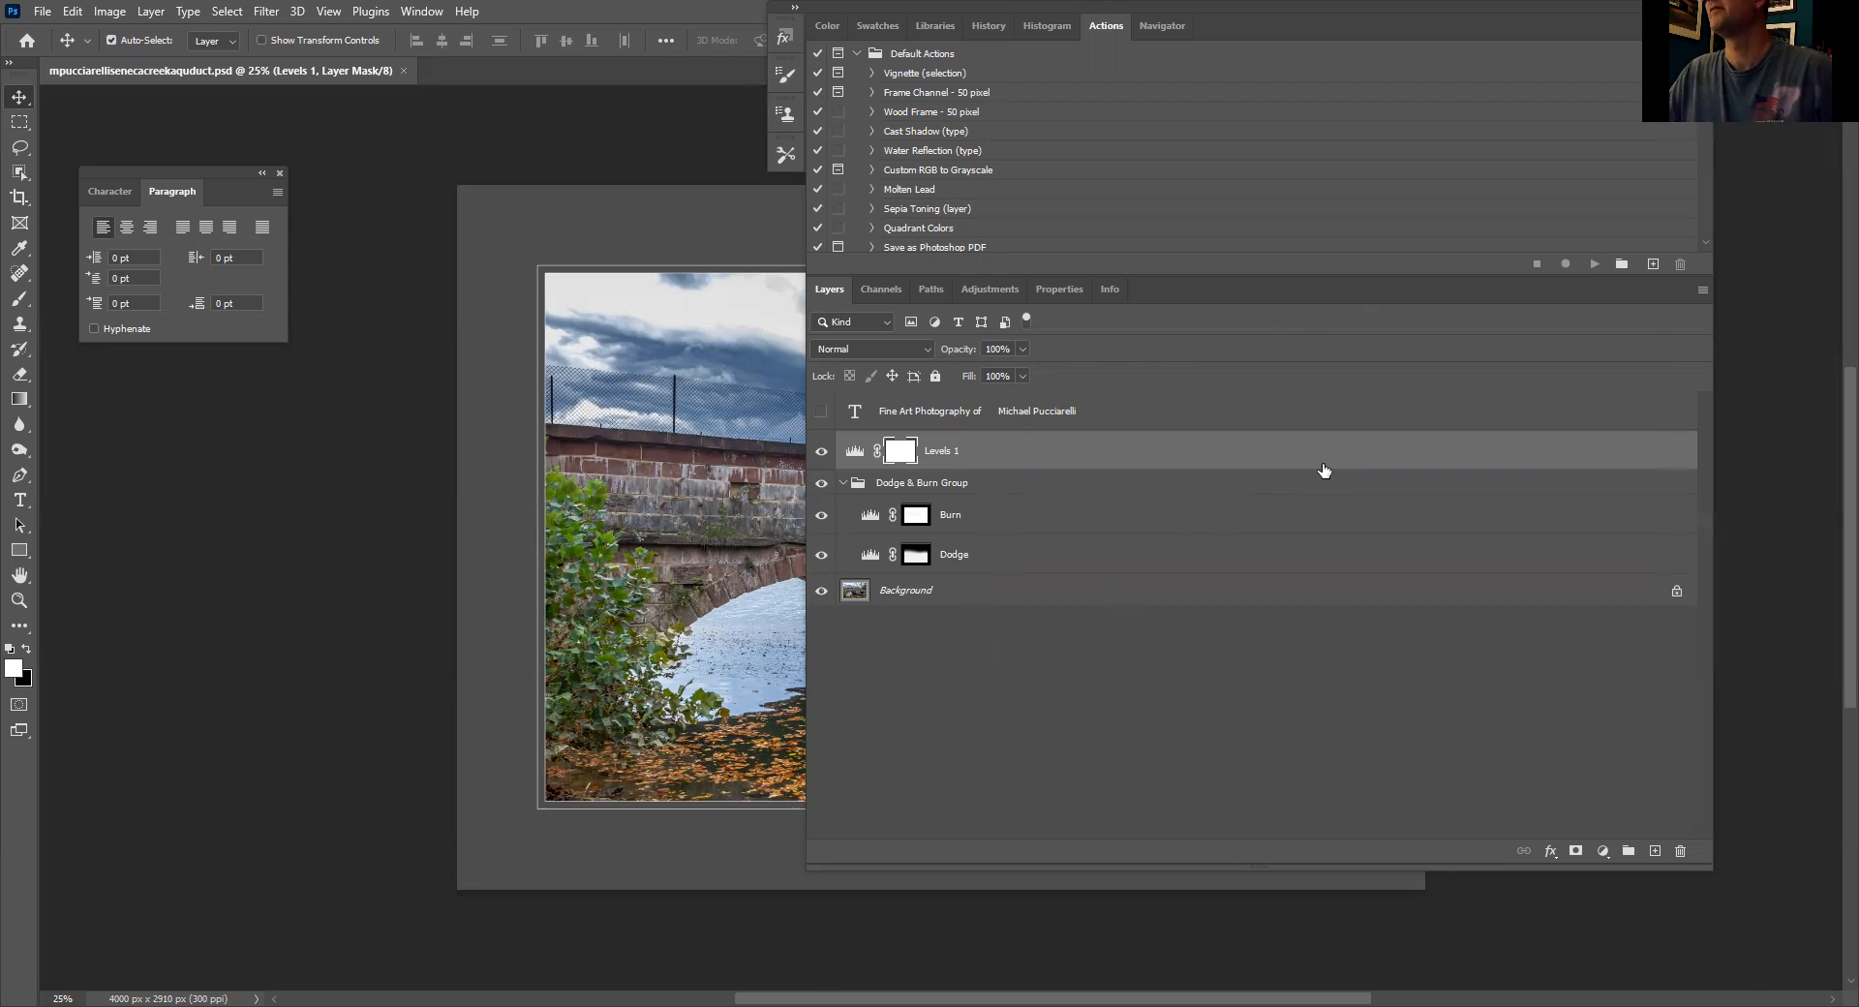
click(1652, 268)
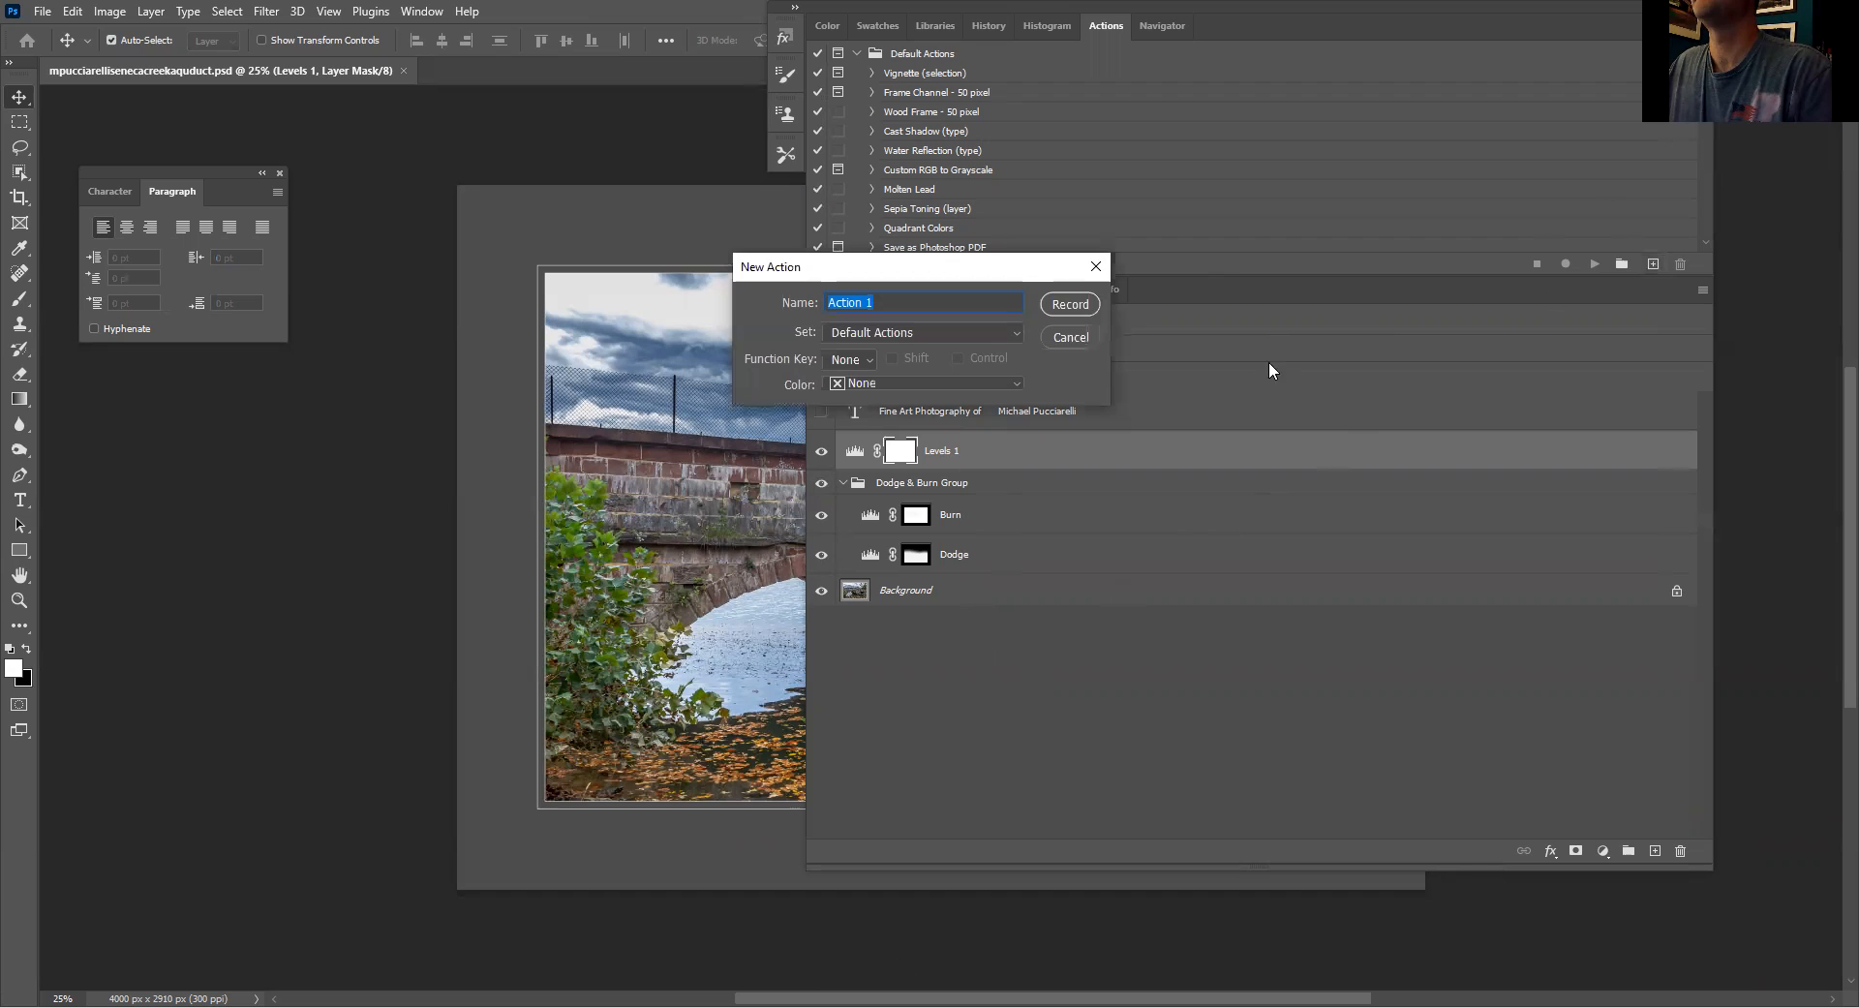
click(1015, 331)
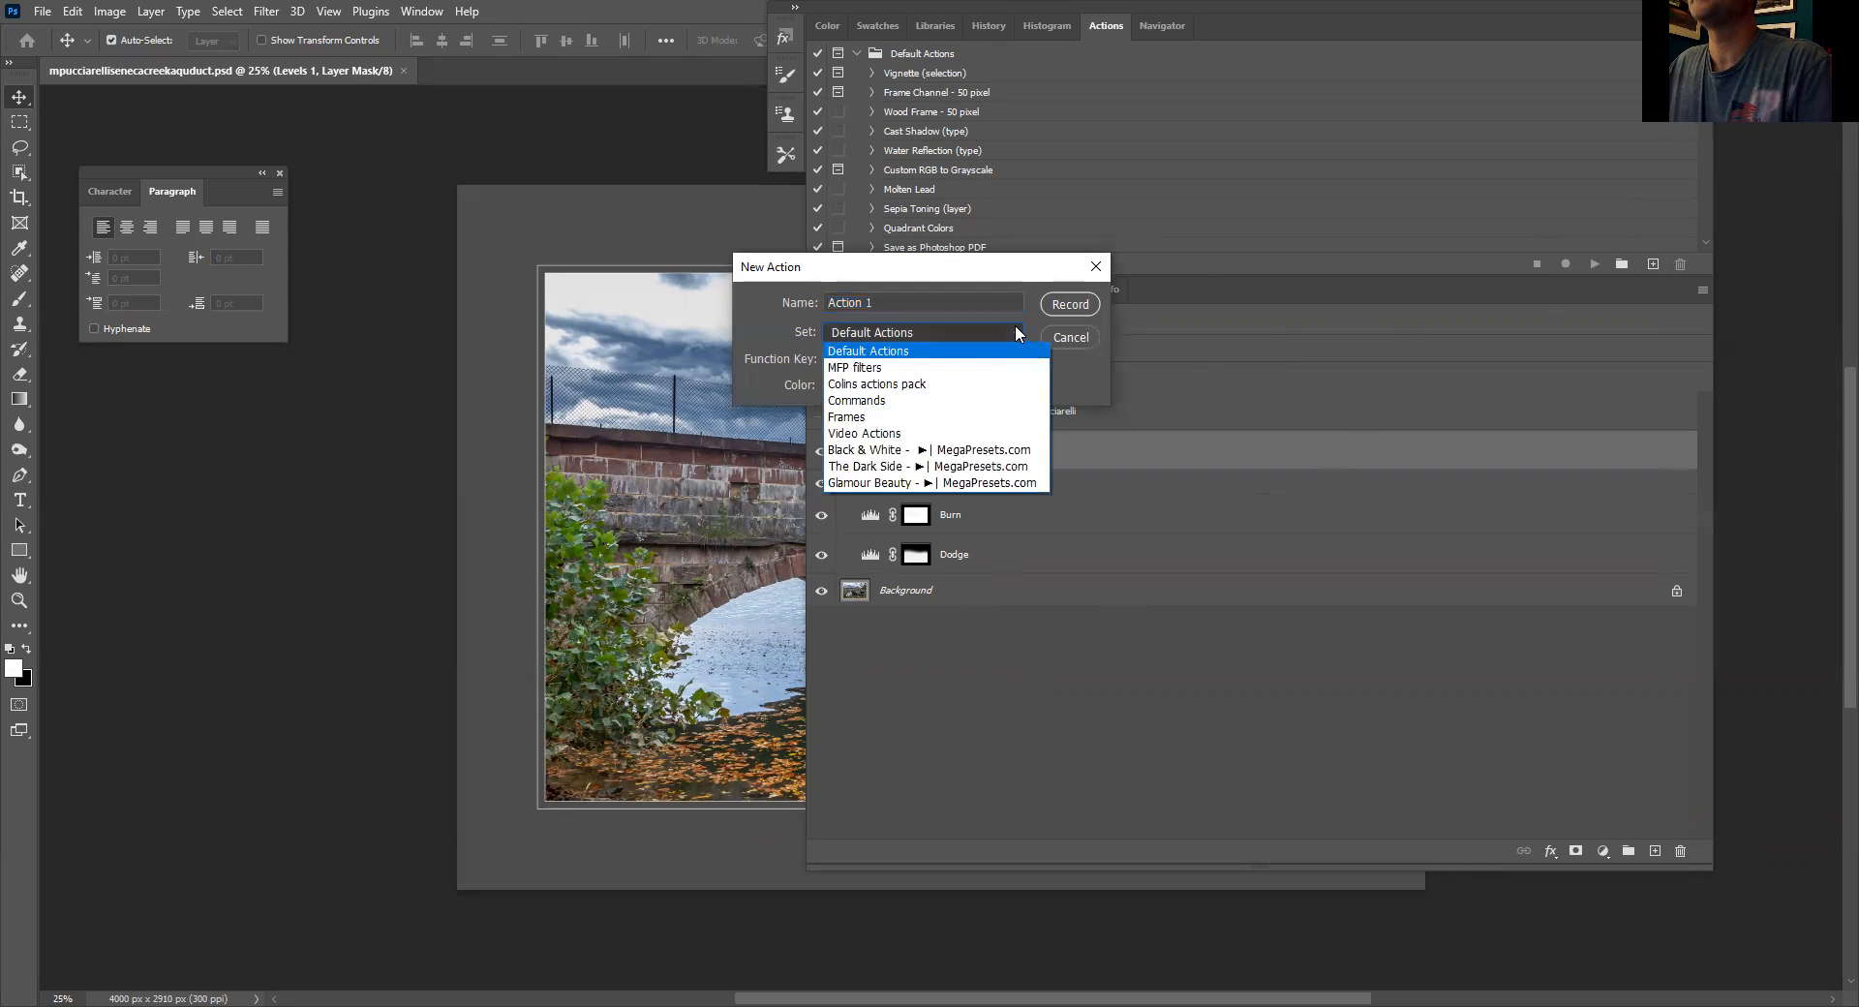
click(943, 368)
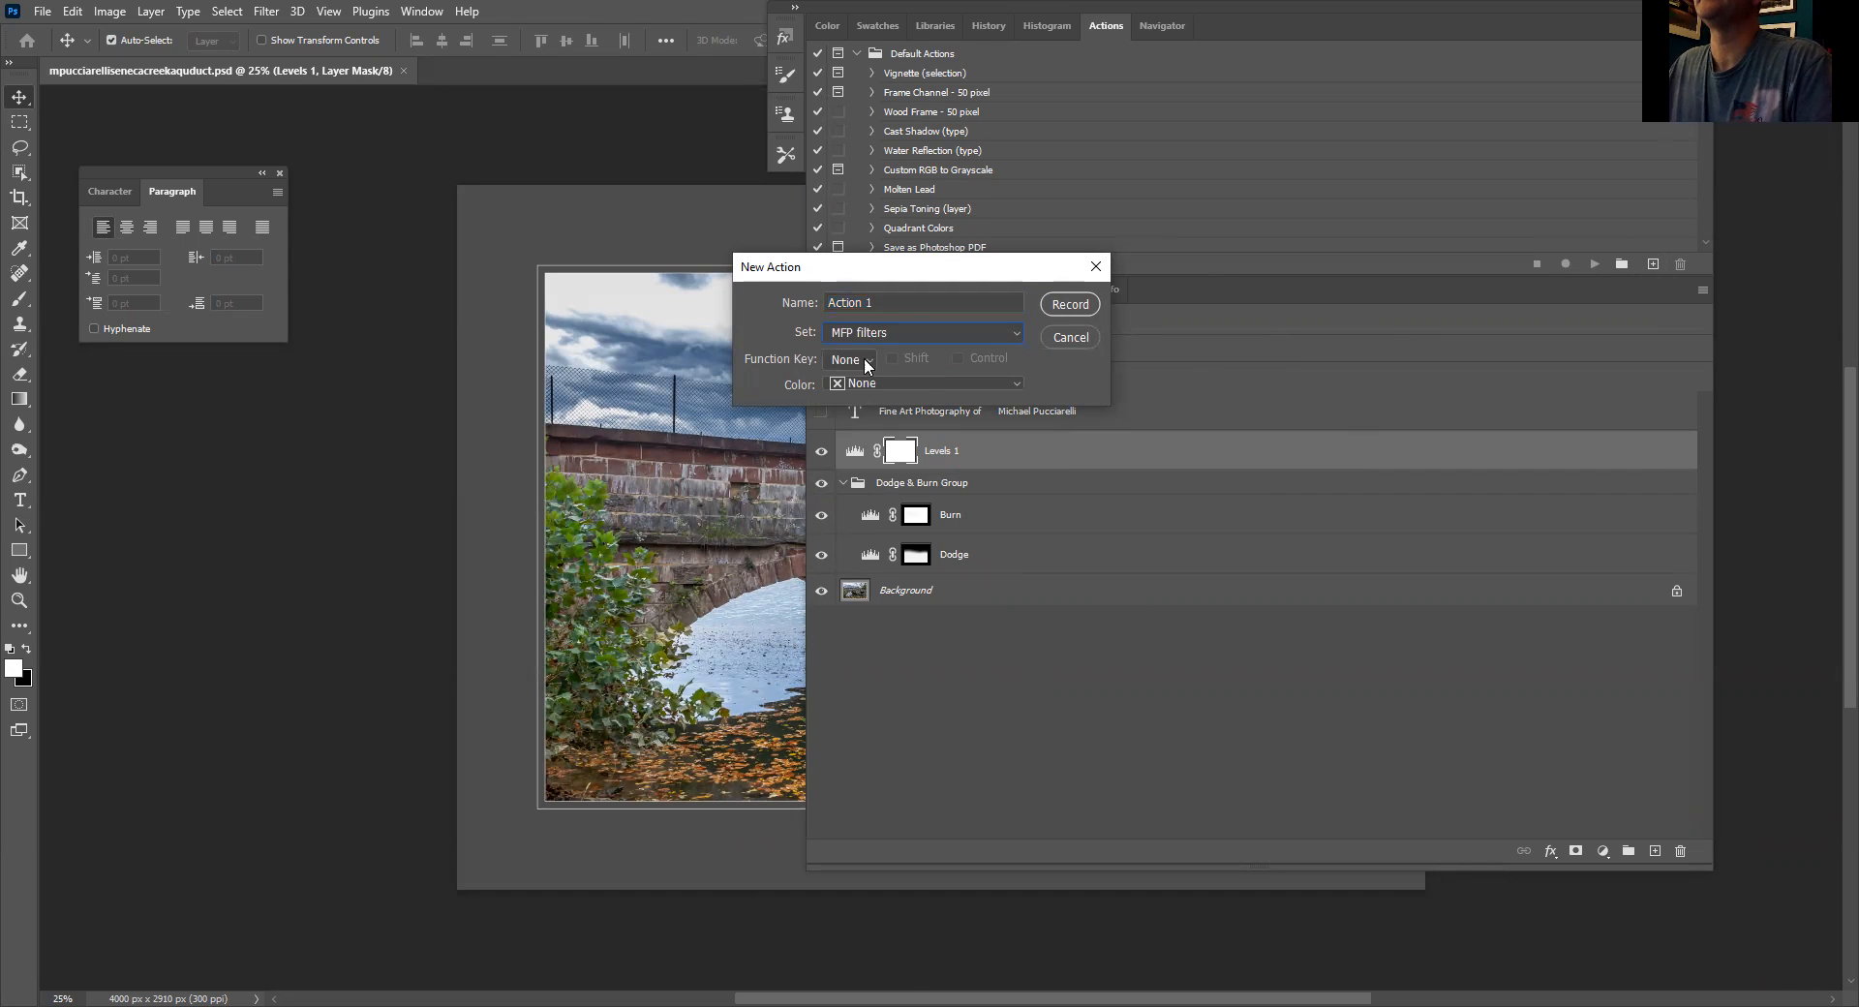
drag(838, 304, 717, 324)
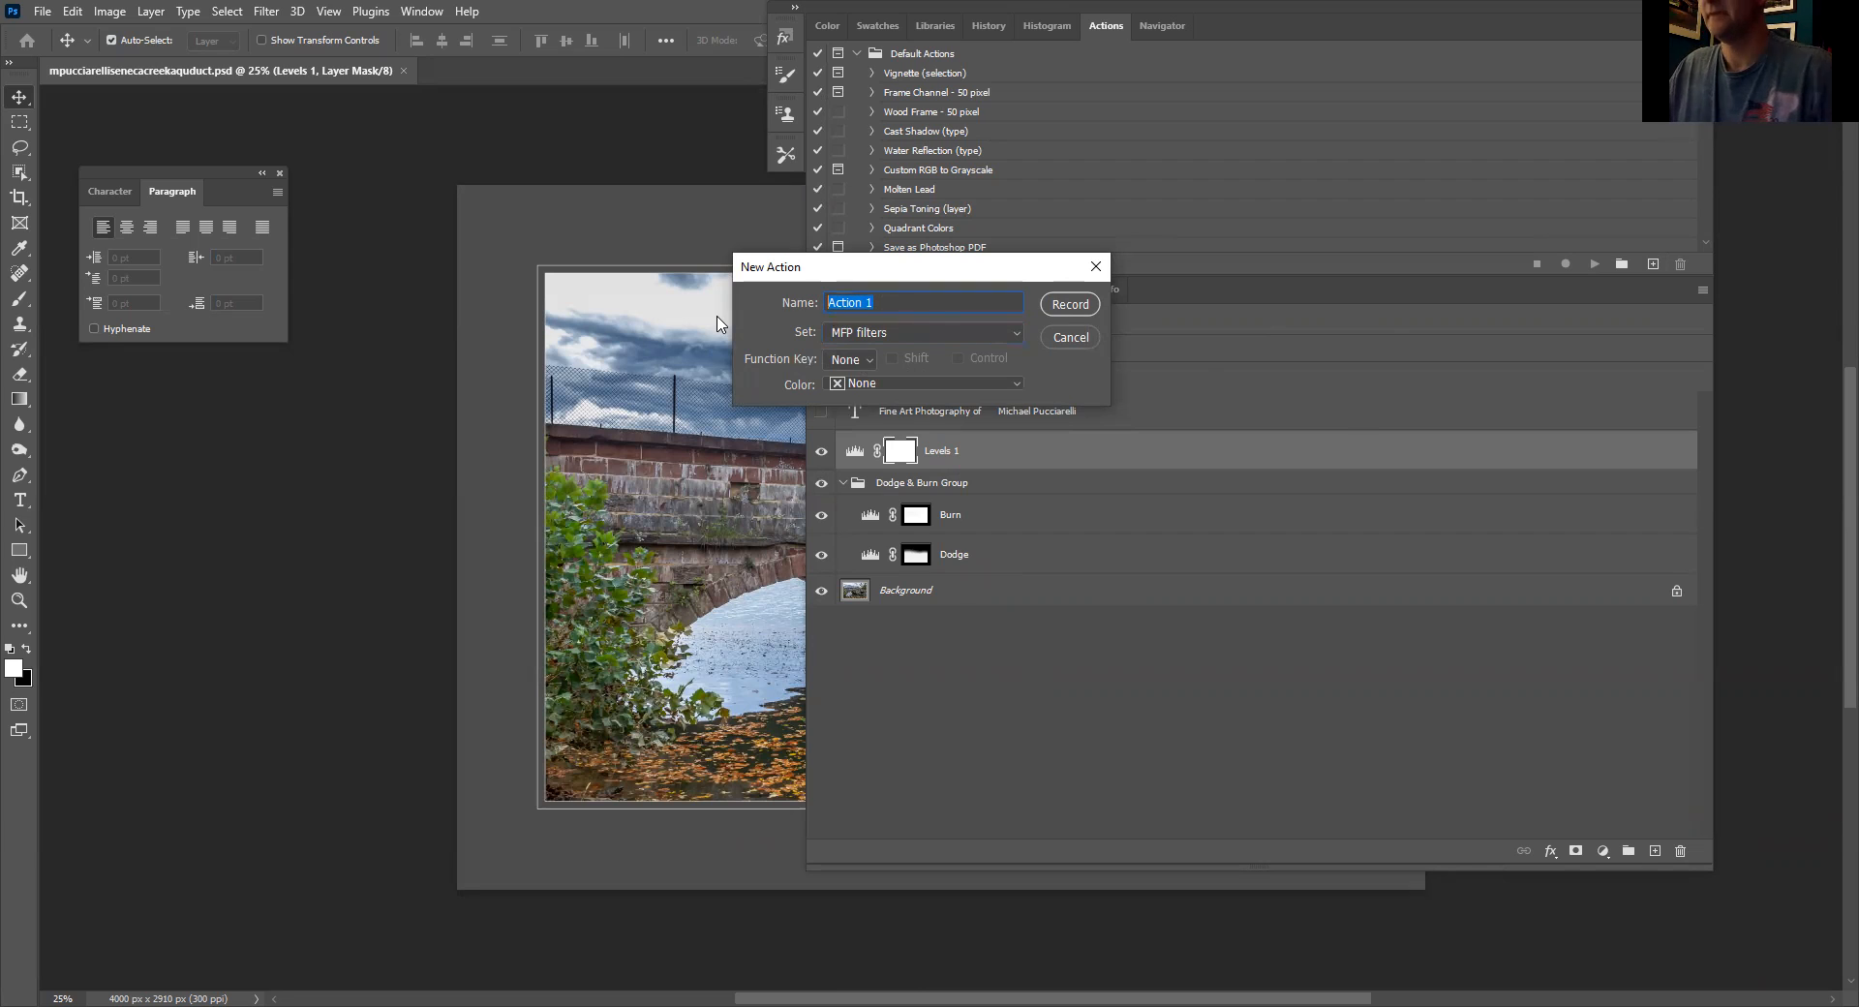
key(BackSpace)
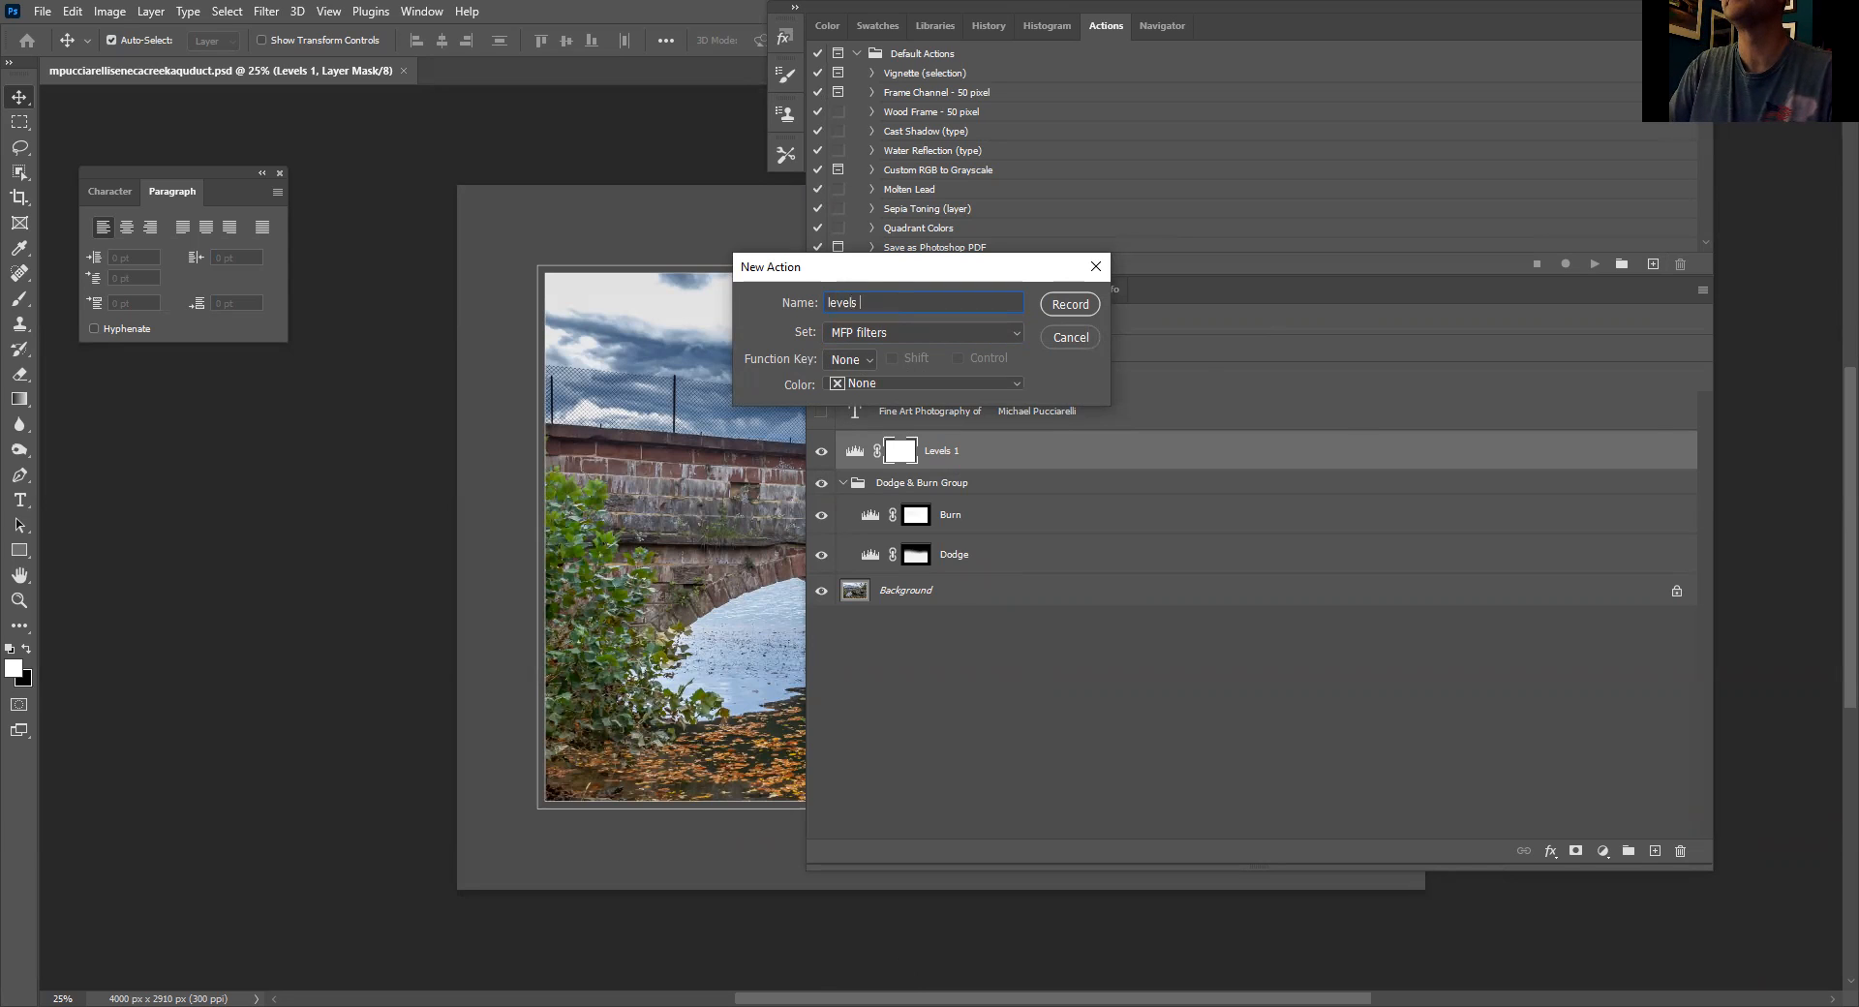
text(levels actiontest)
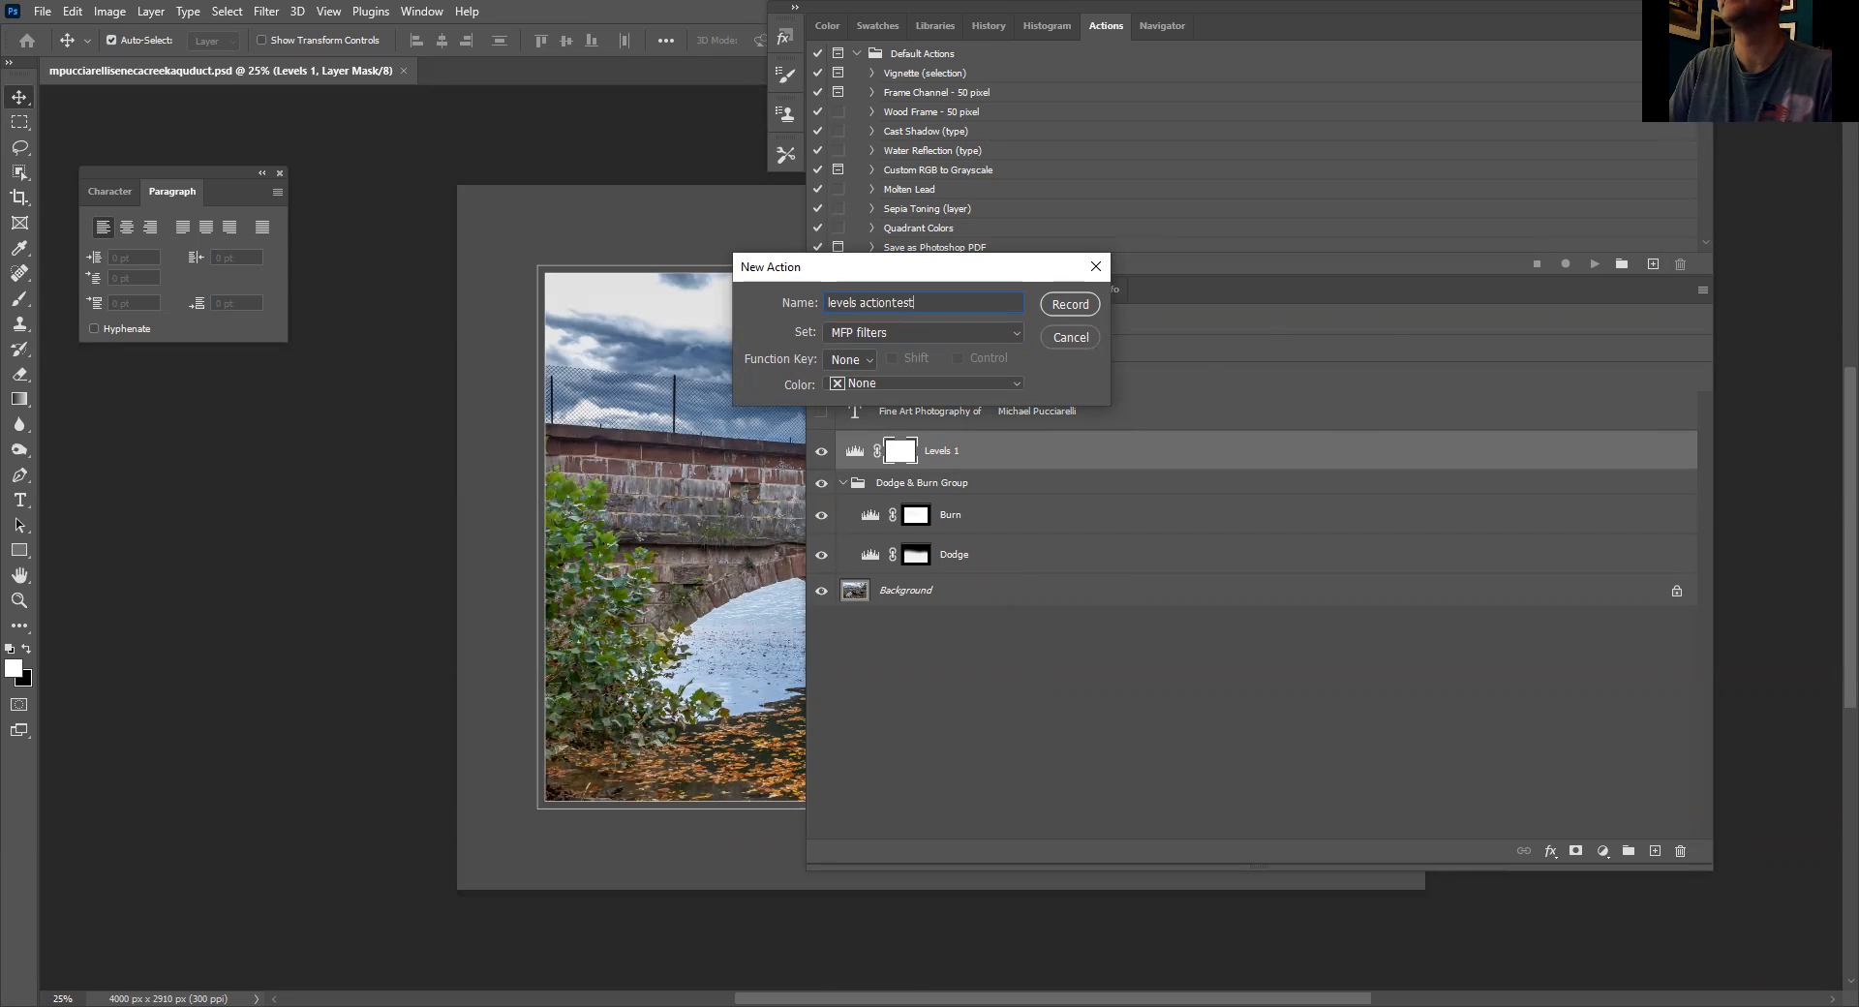
click(1069, 306)
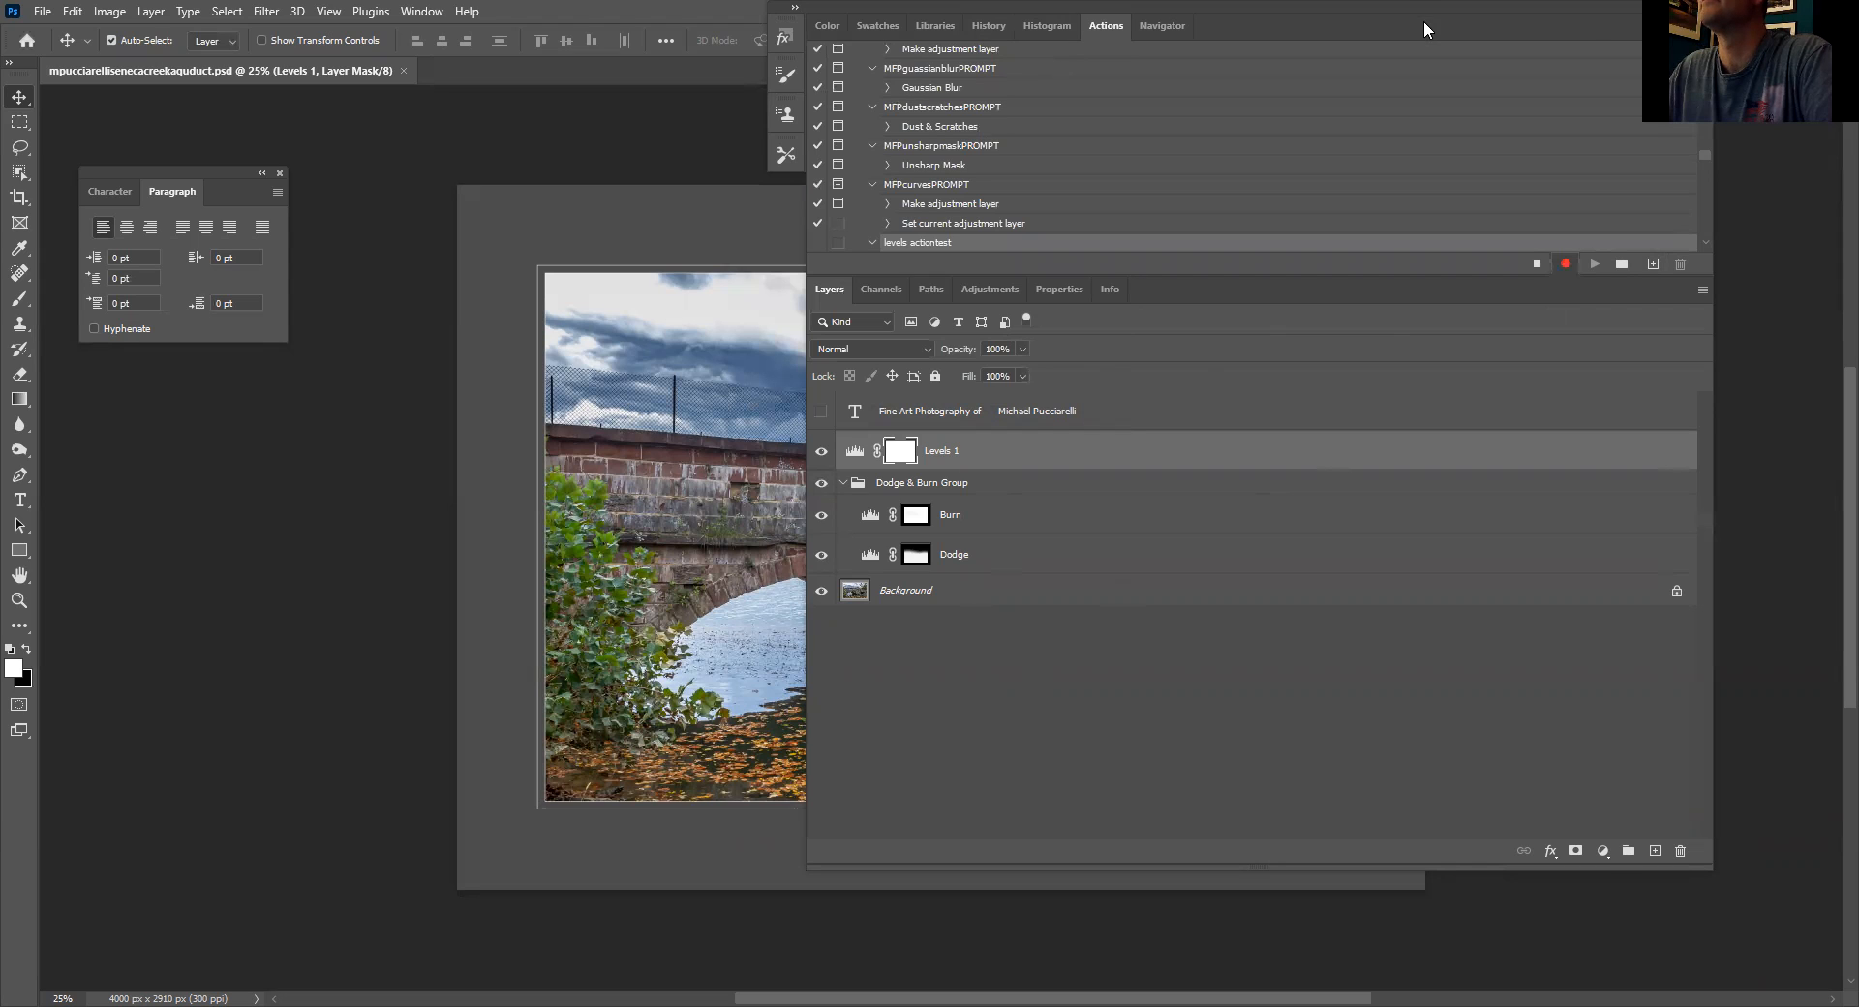
Step: Add a Levels adjustment layer above Levels 1 while the action is recording
drag(1231, 26, 1247, 26)
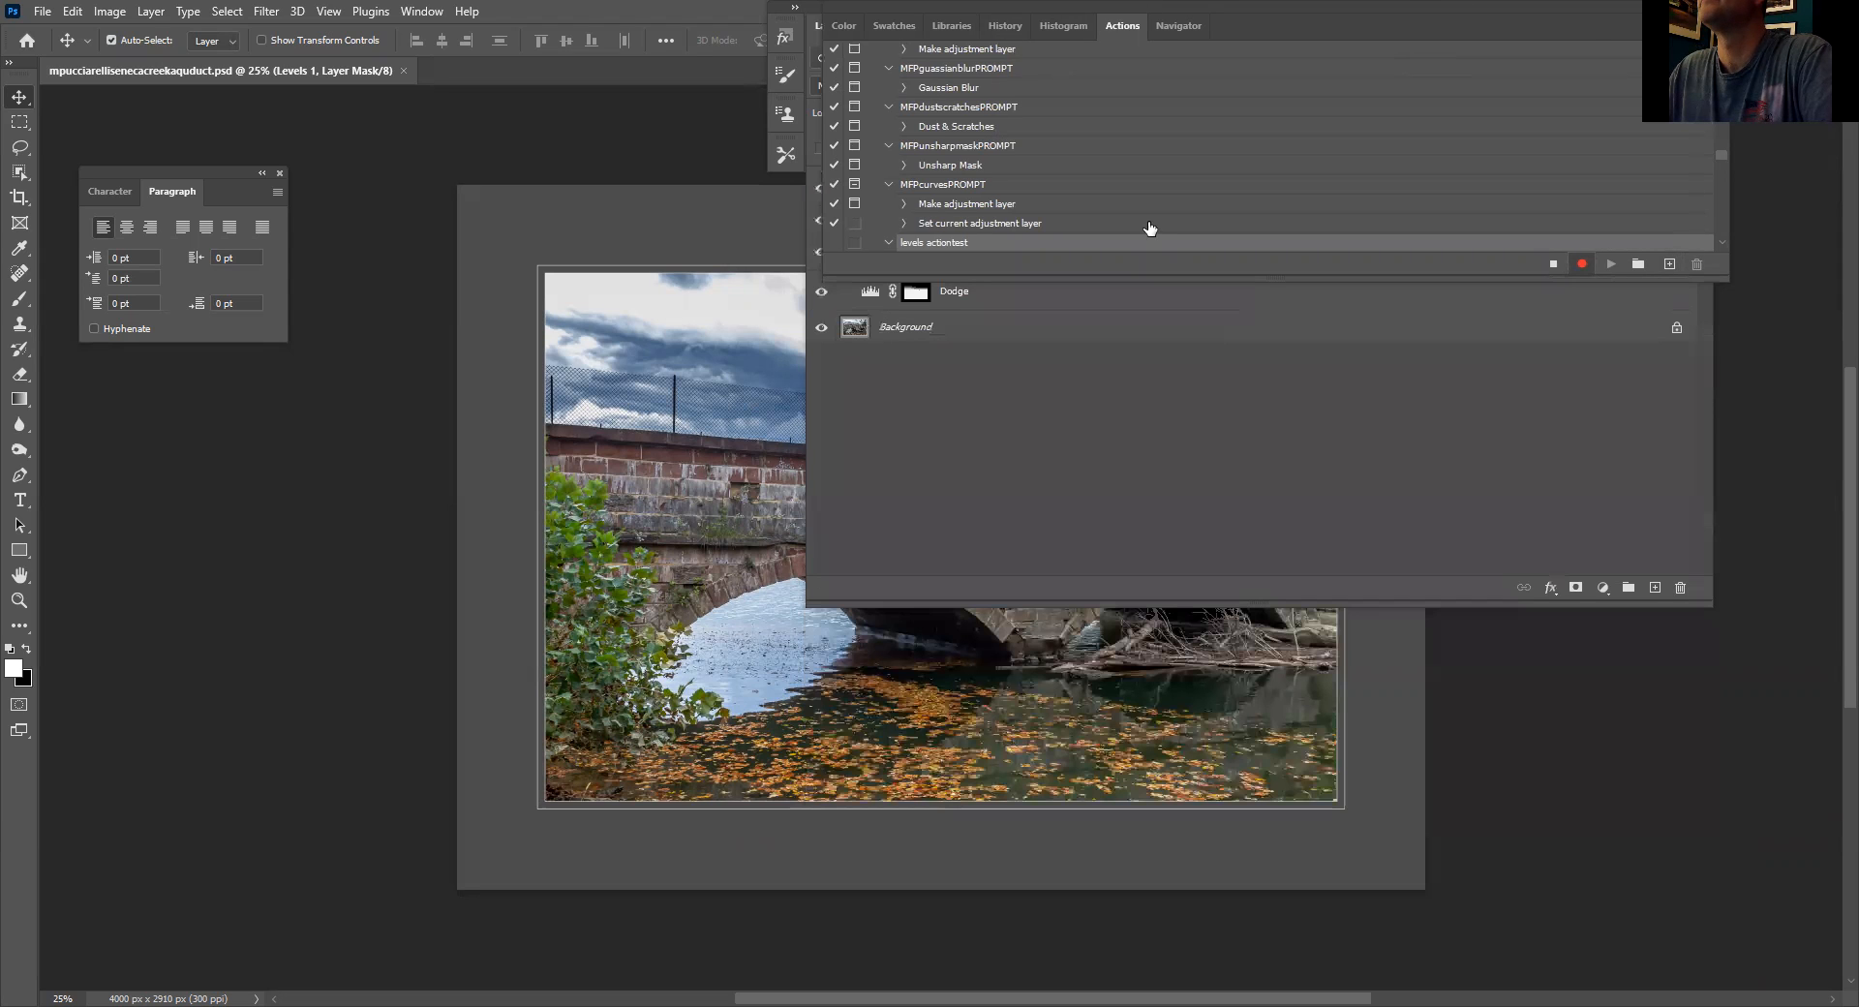
drag(1594, 26, 1577, 16)
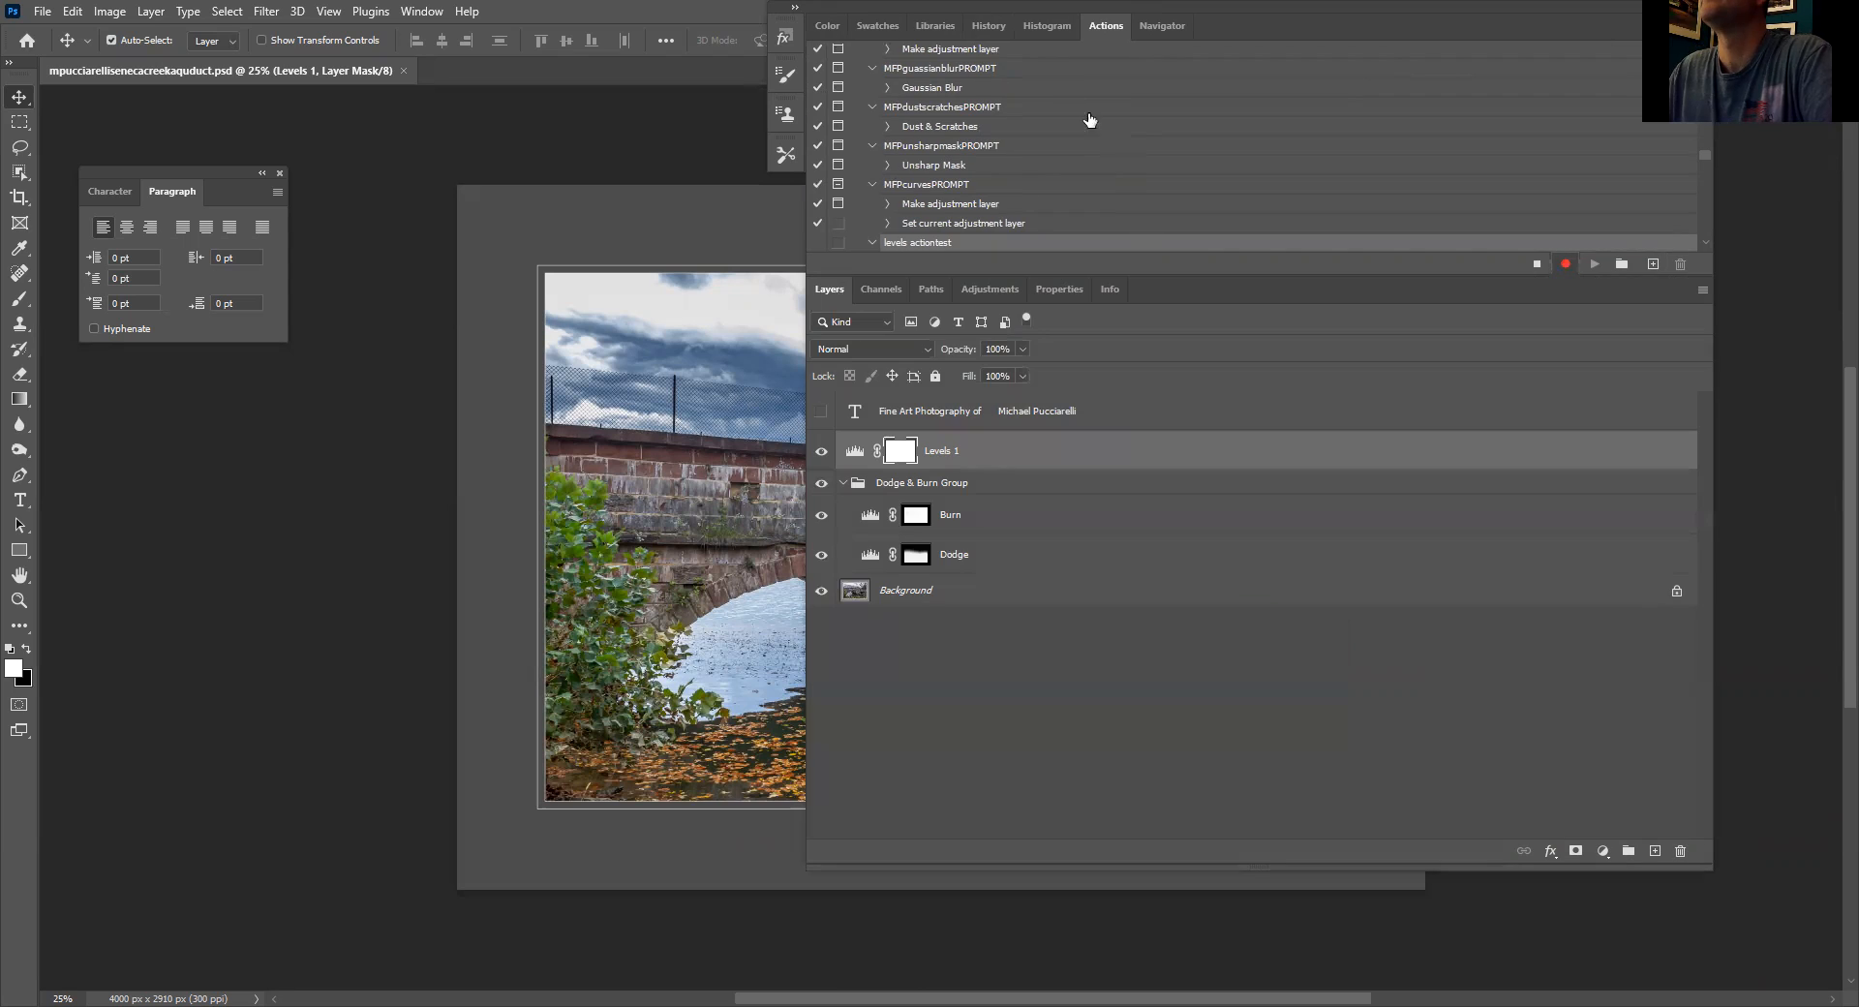
click(983, 287)
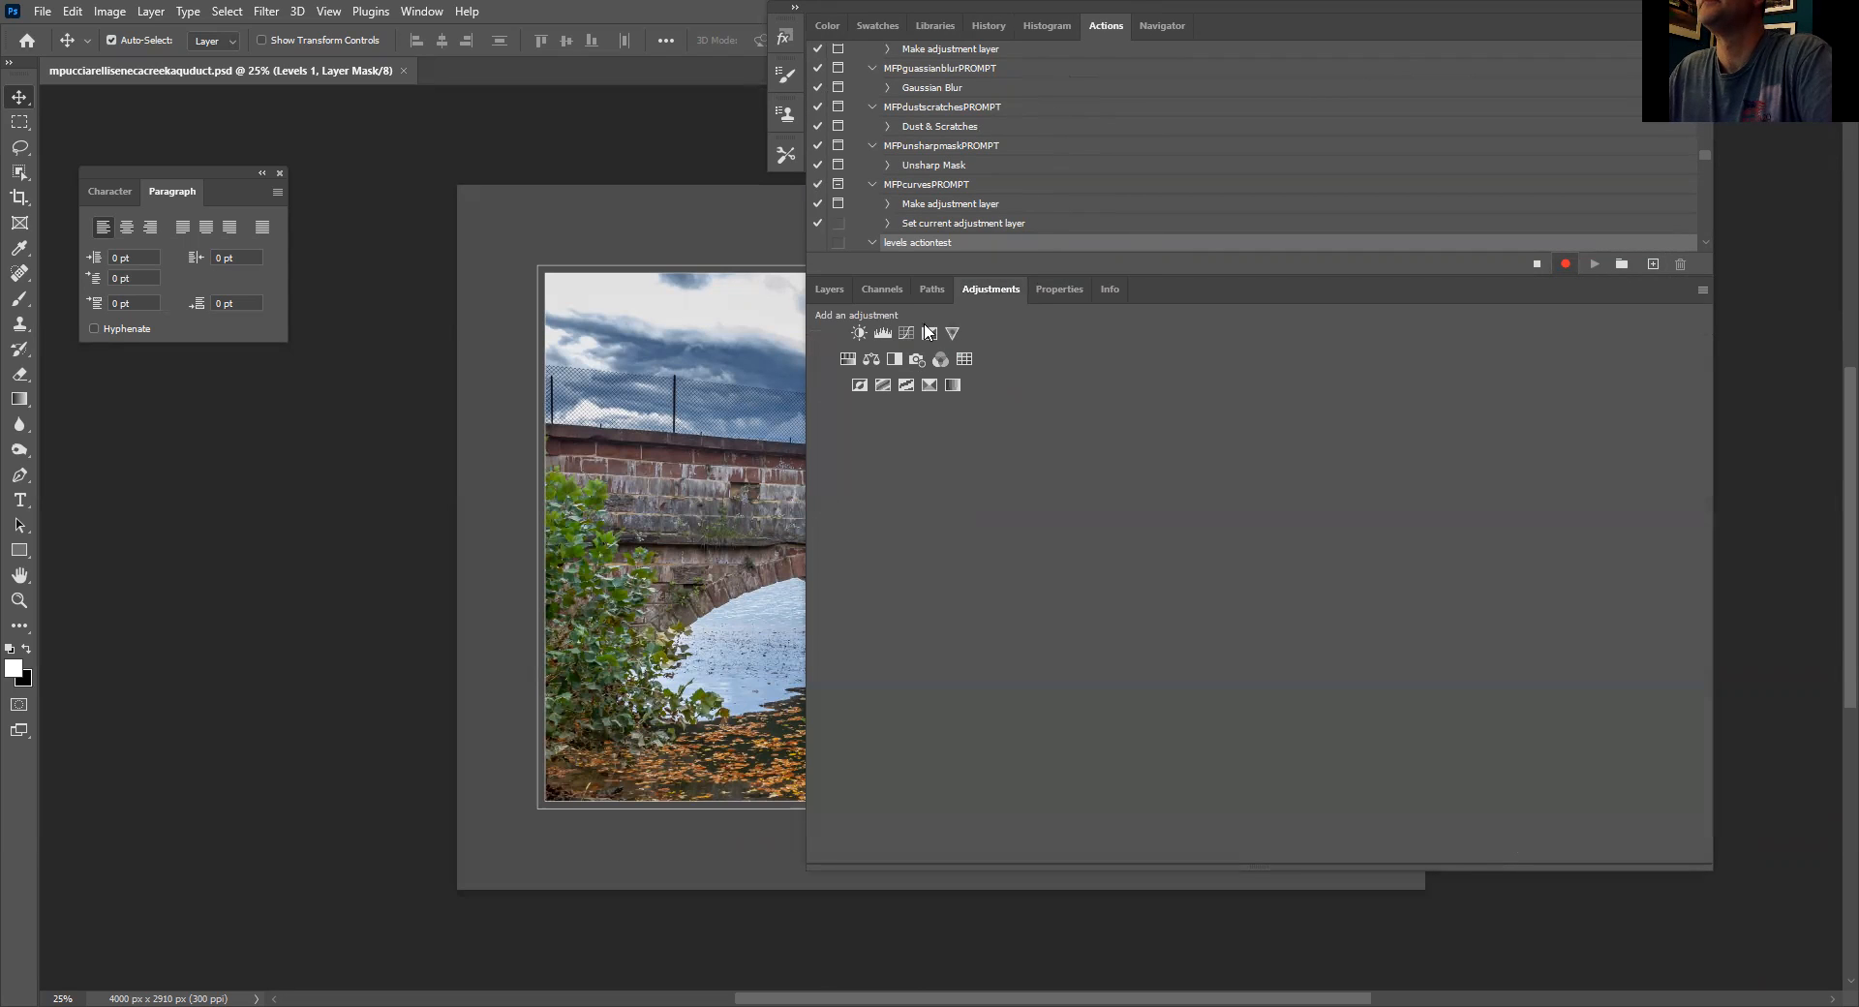
click(882, 333)
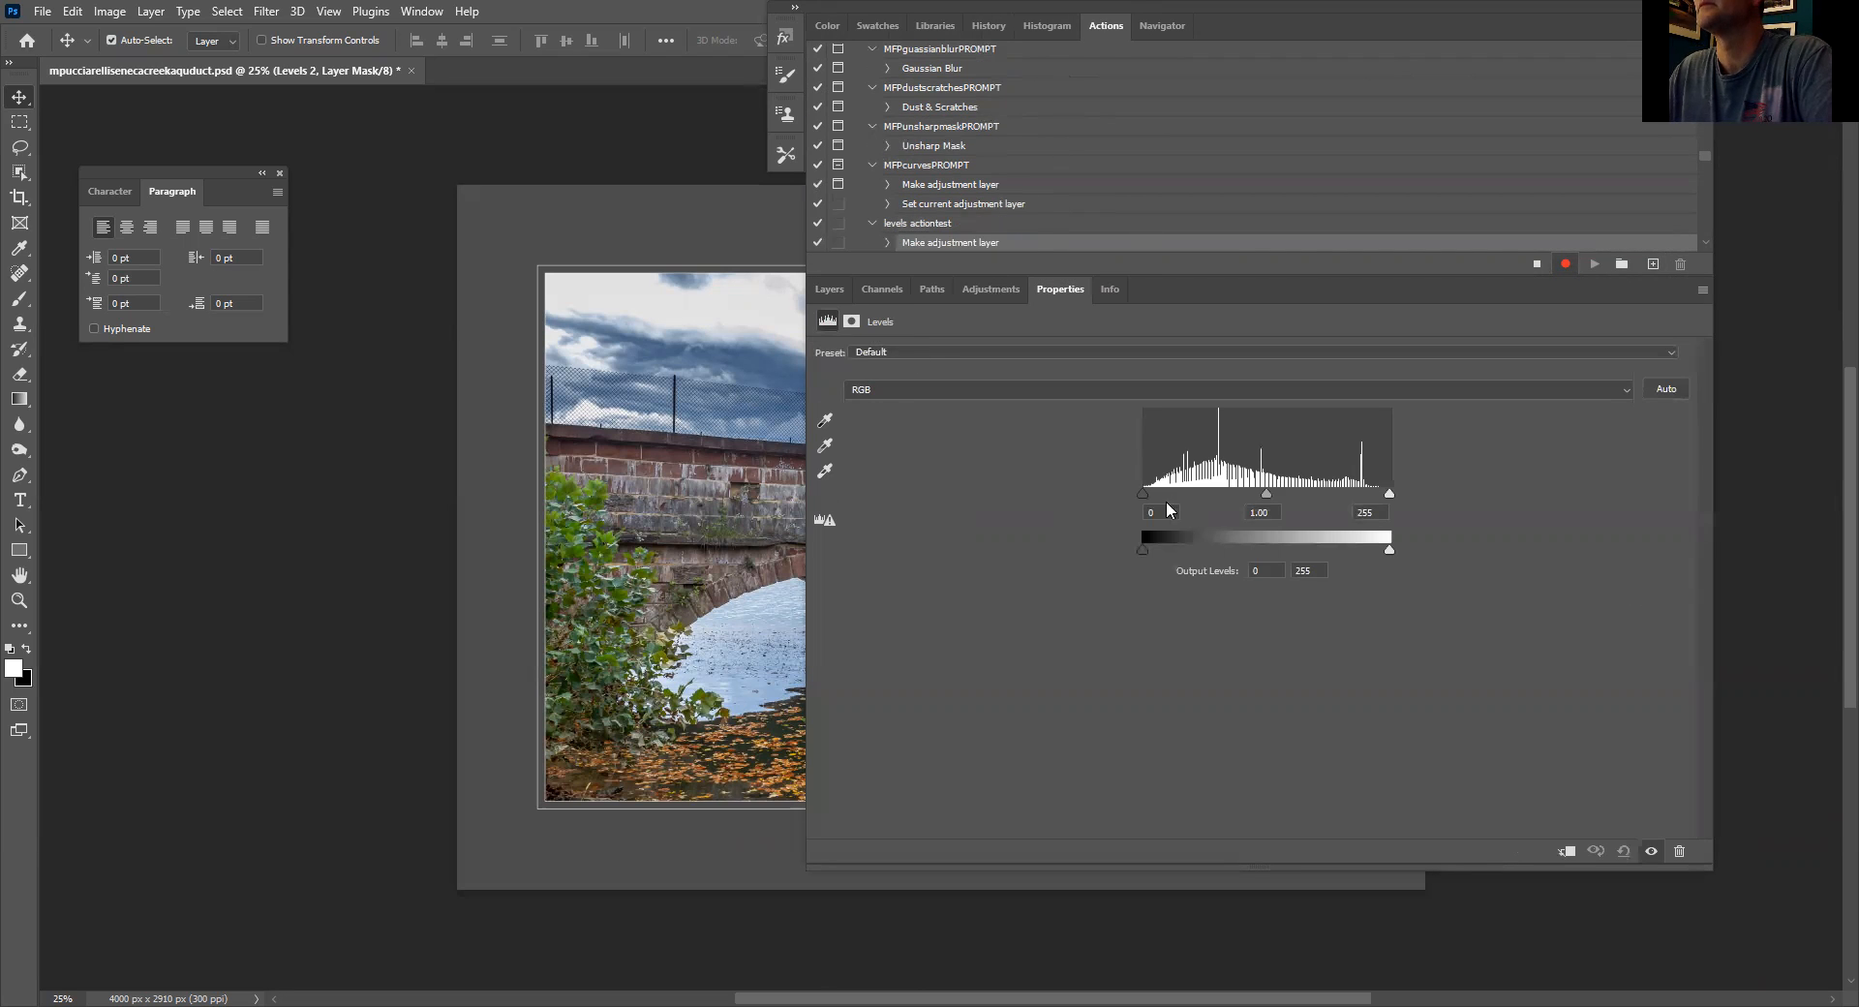
Step: Apply Auto correction to the new Levels layer, set its midtone input to 0.96, and stop recording the action
drag(1264, 492, 1221, 492)
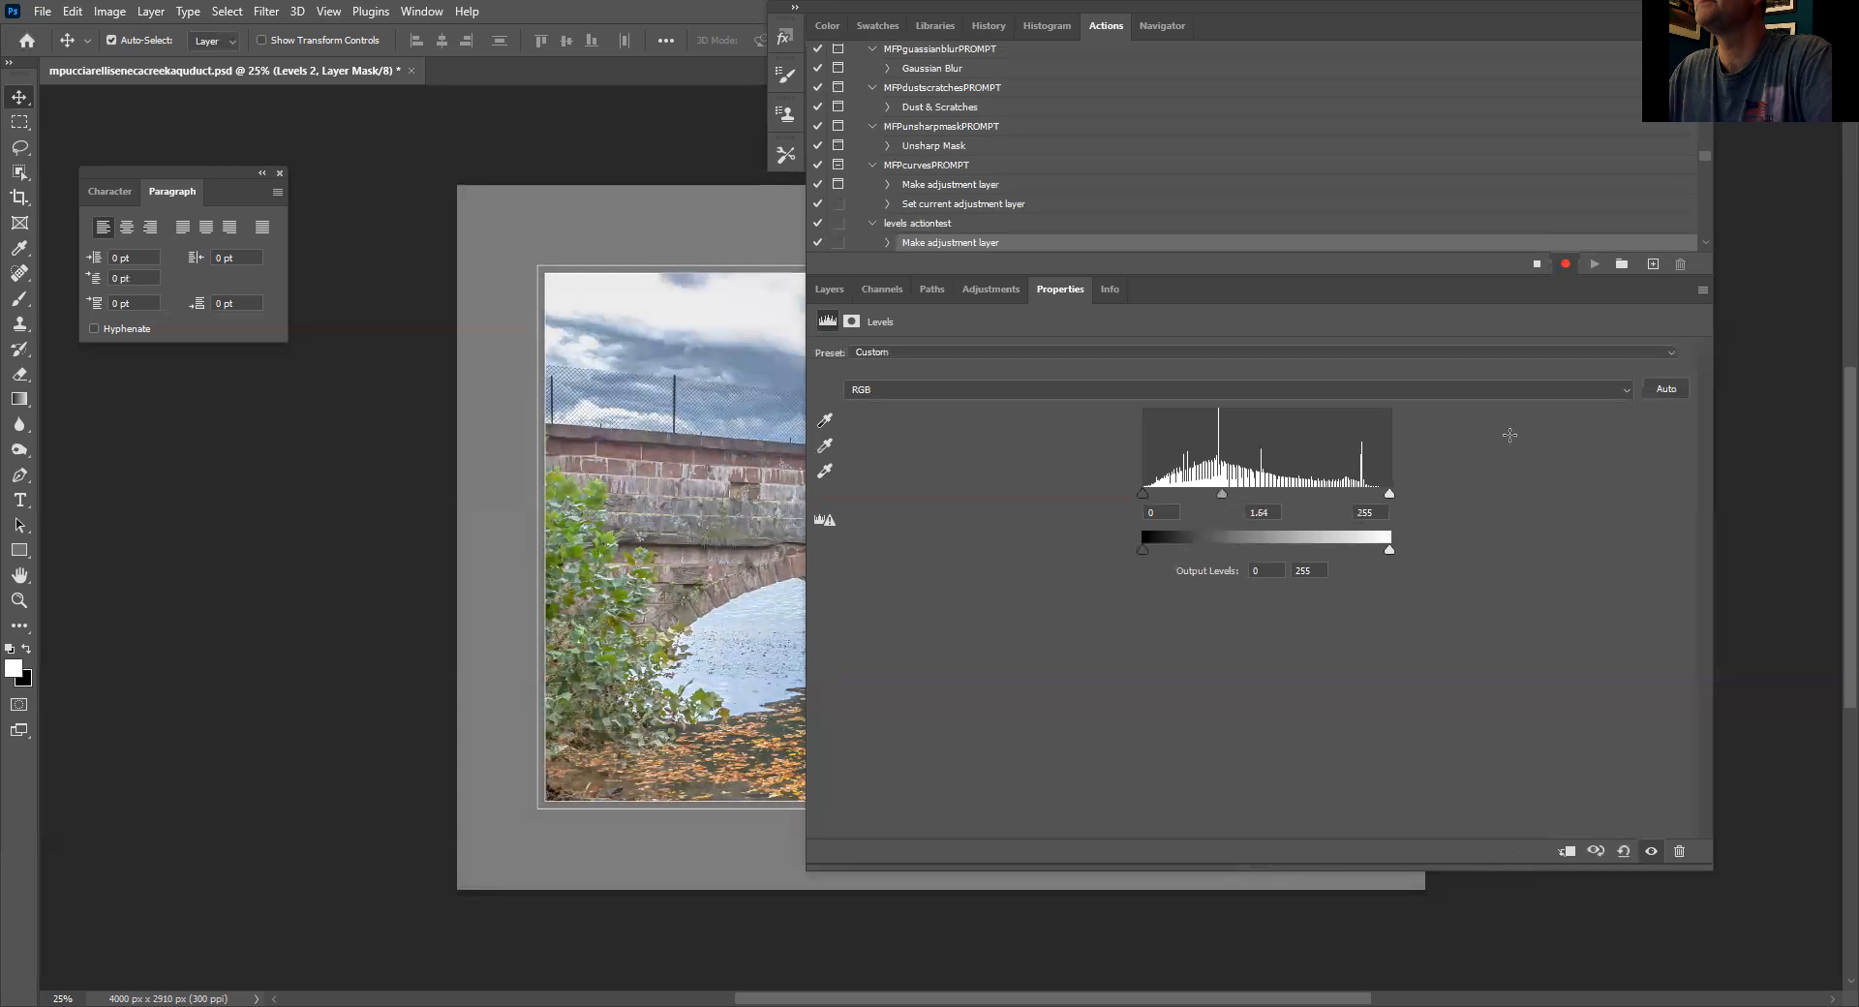
click(1664, 388)
click(1677, 350)
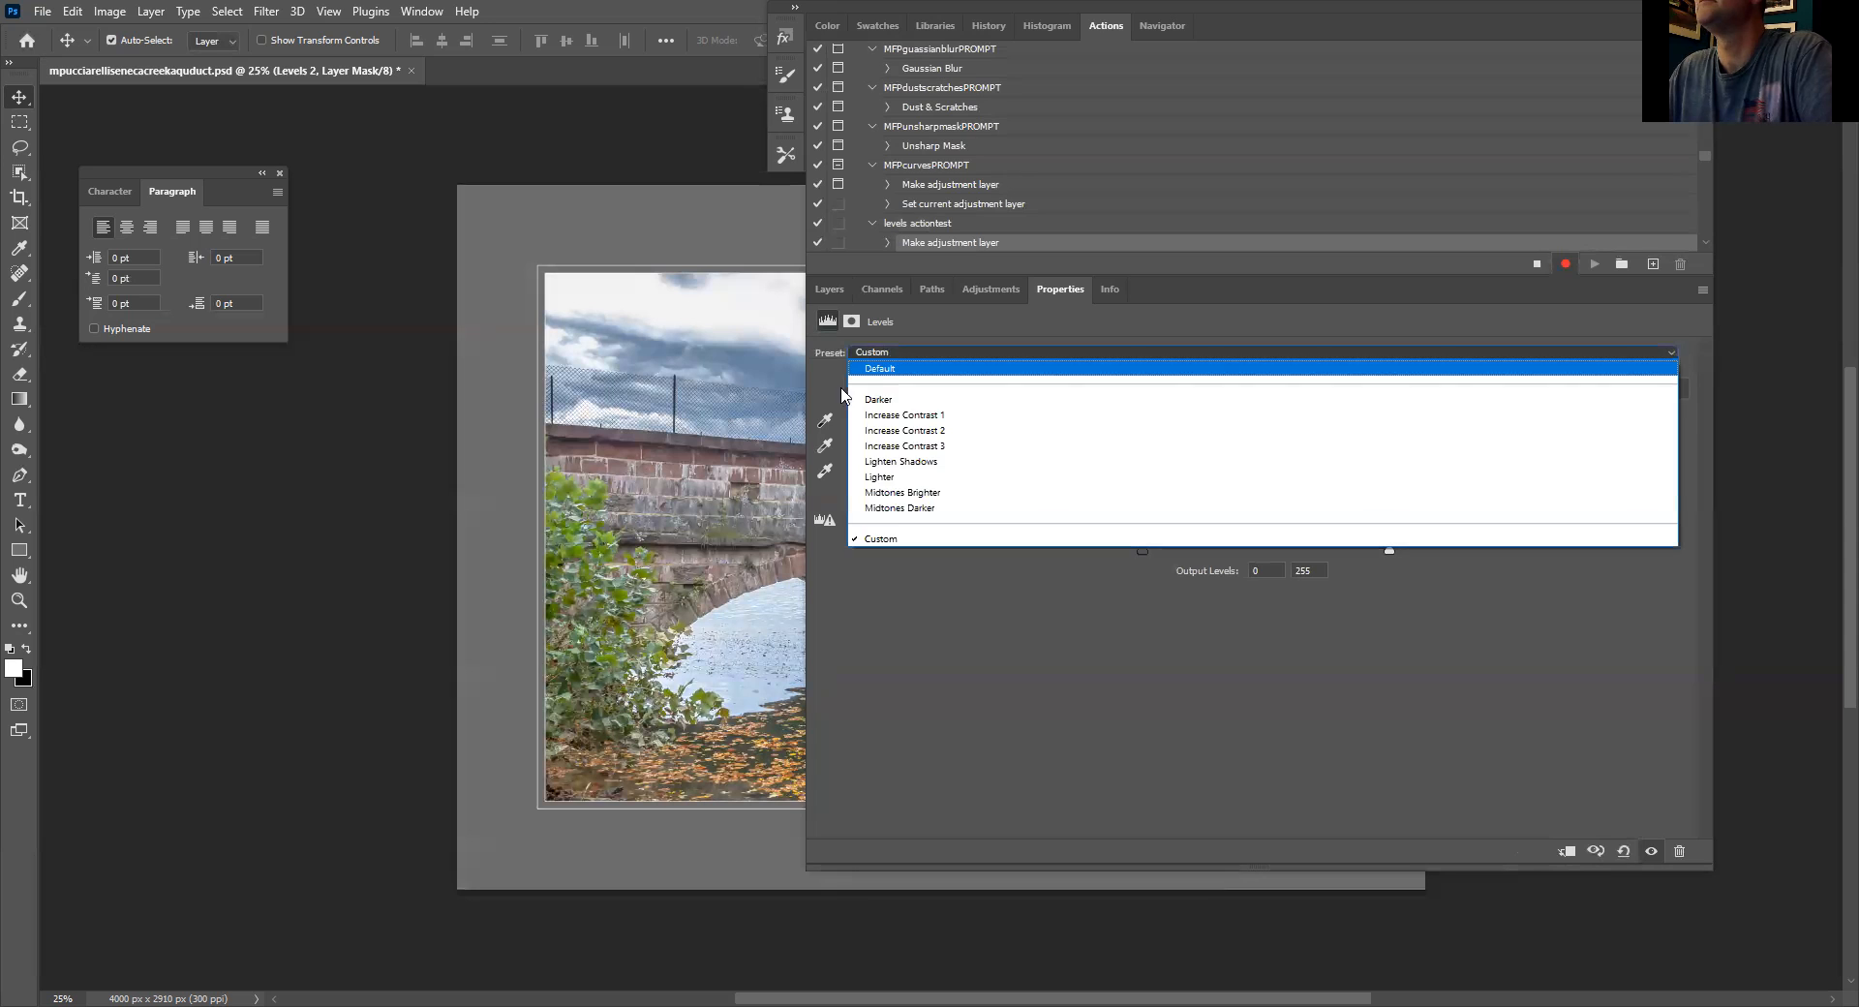
click(1051, 351)
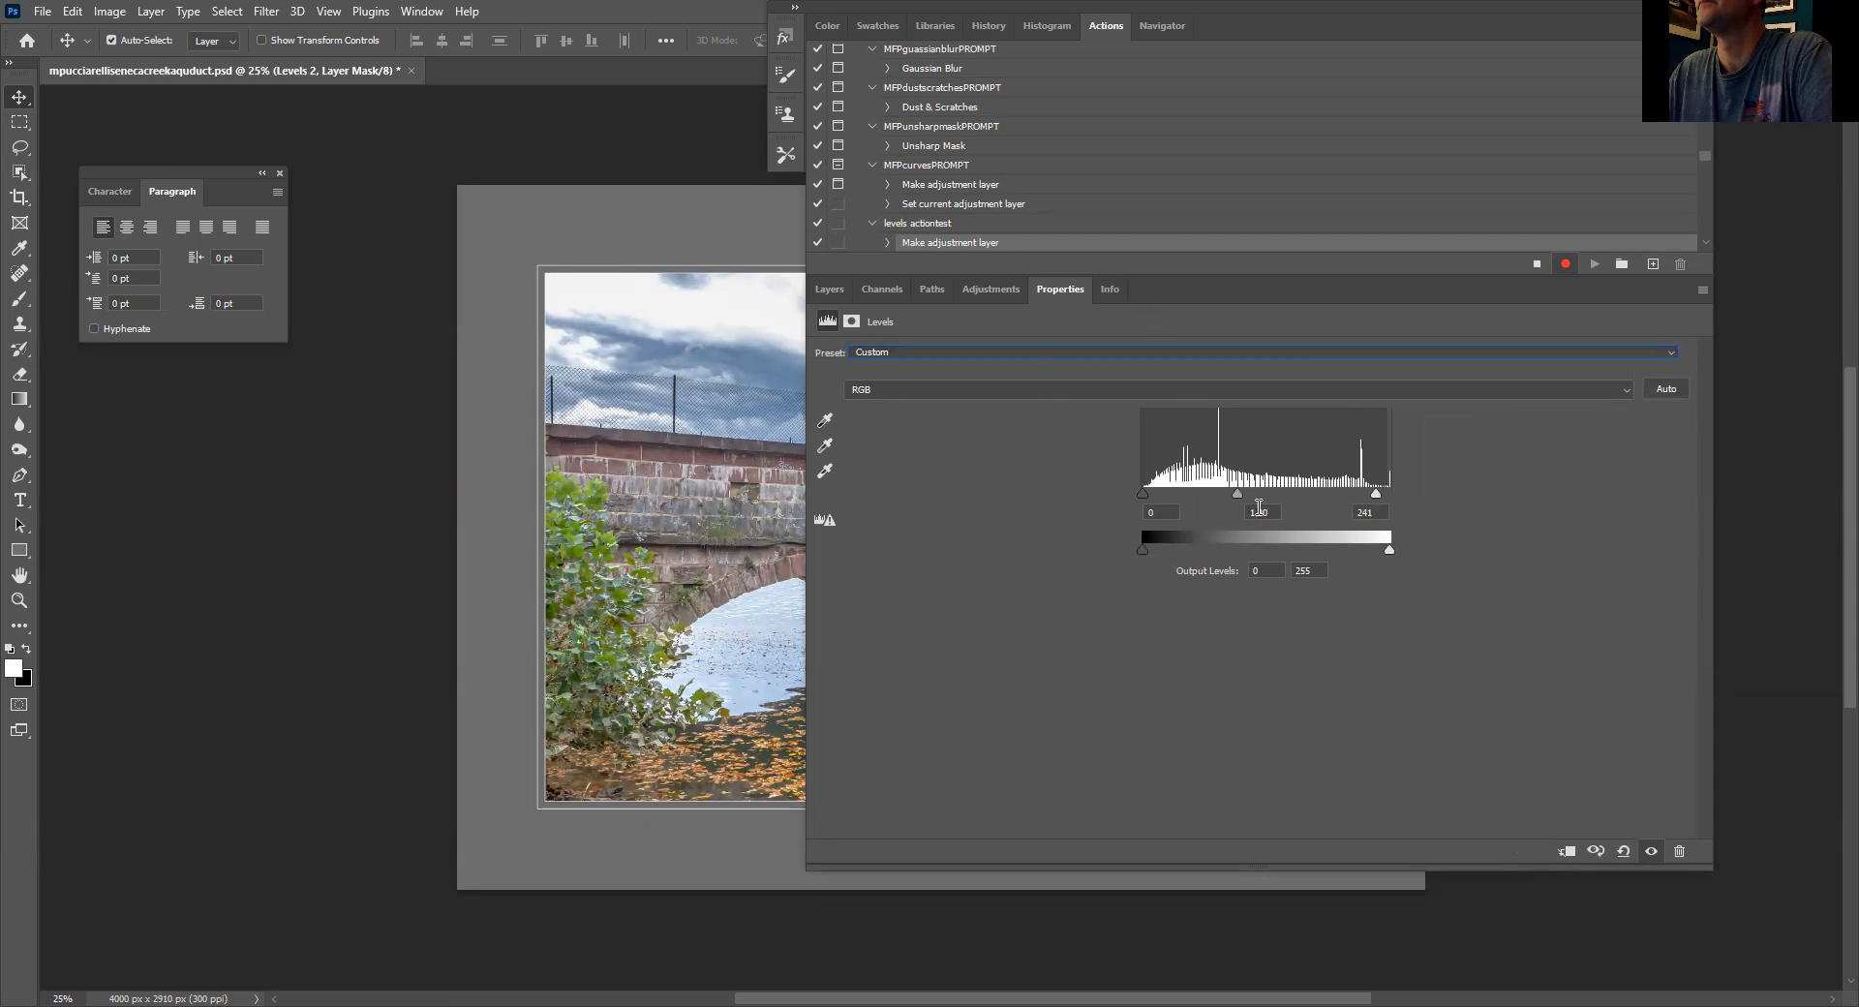
drag(1235, 493, 1262, 492)
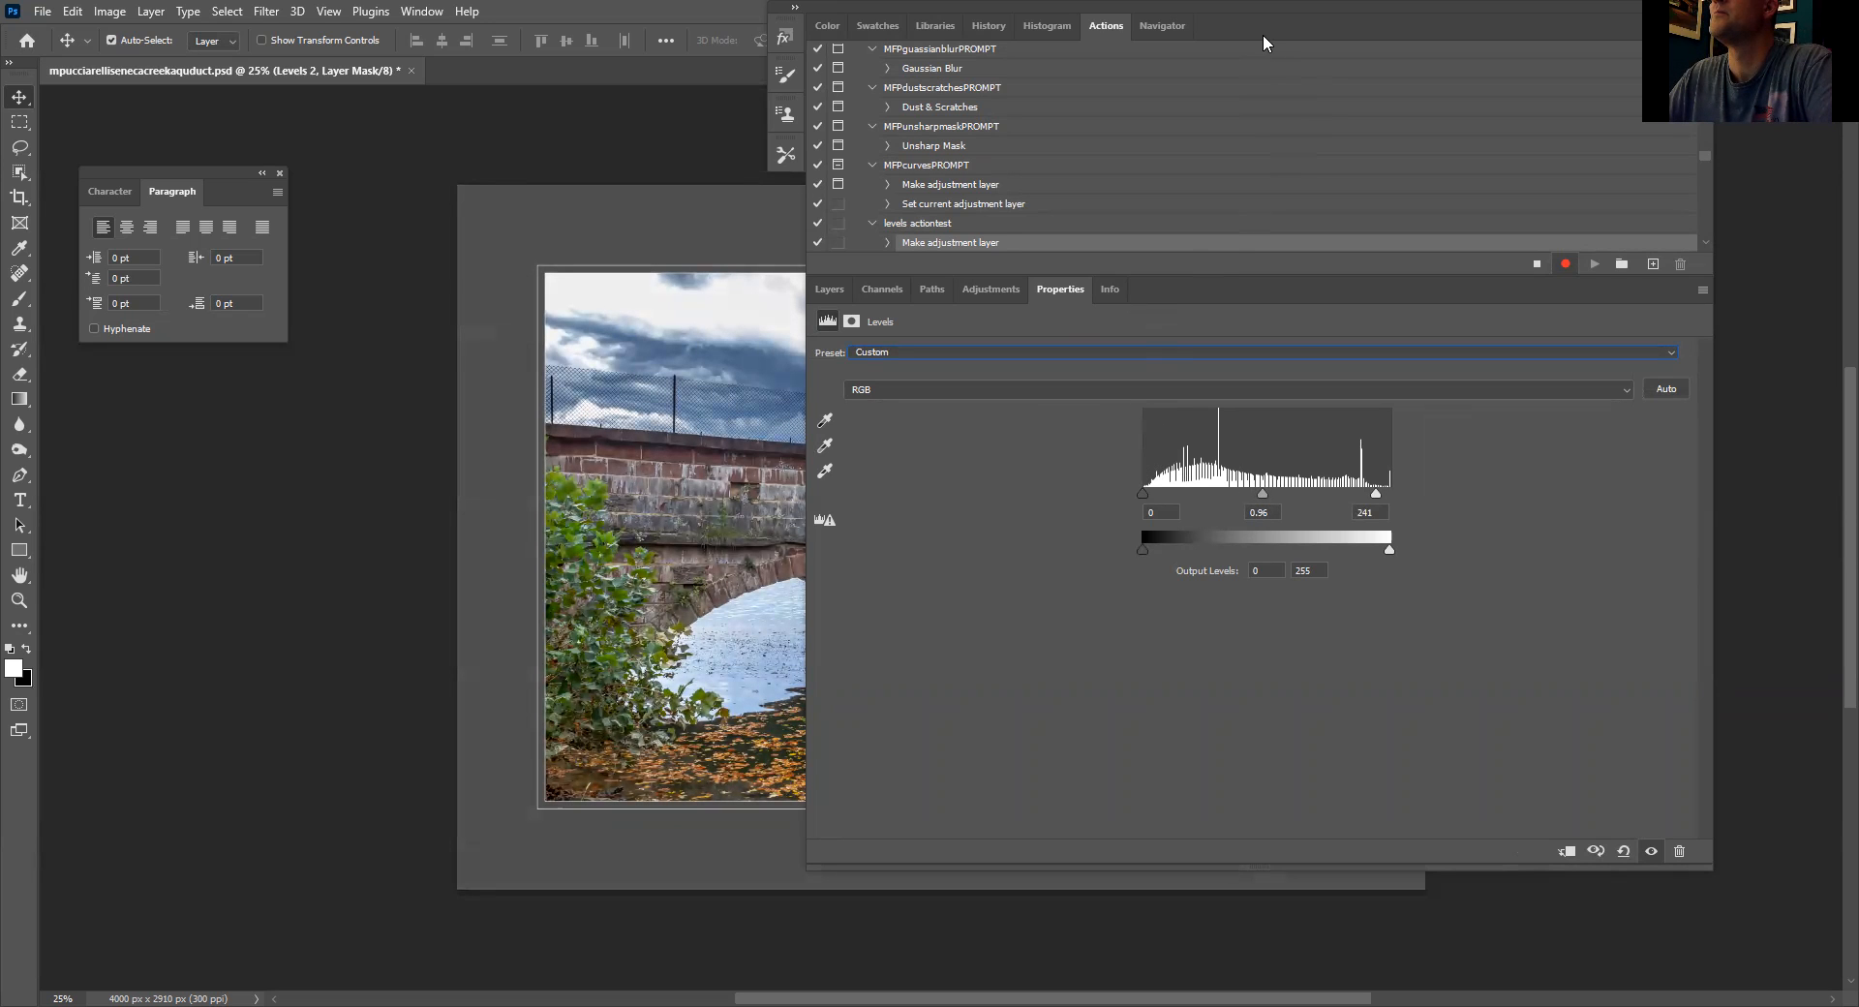
scroll(1116, 48, down, 2)
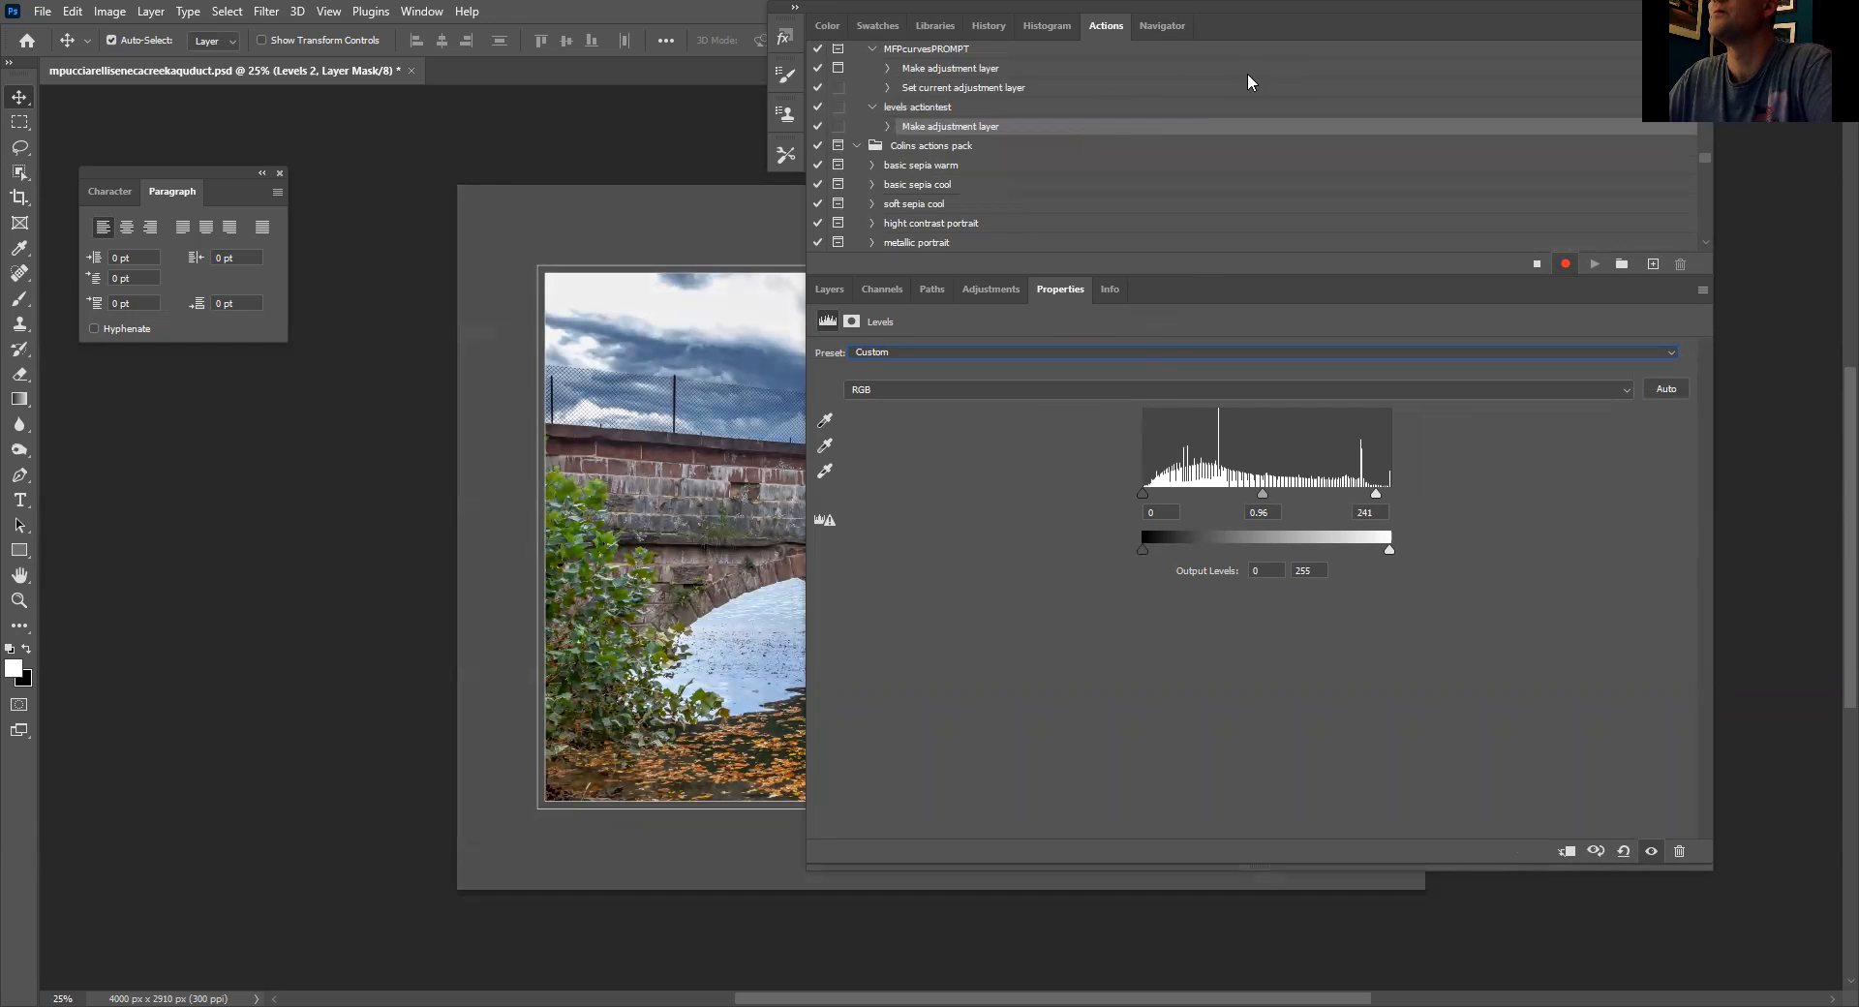
click(1535, 264)
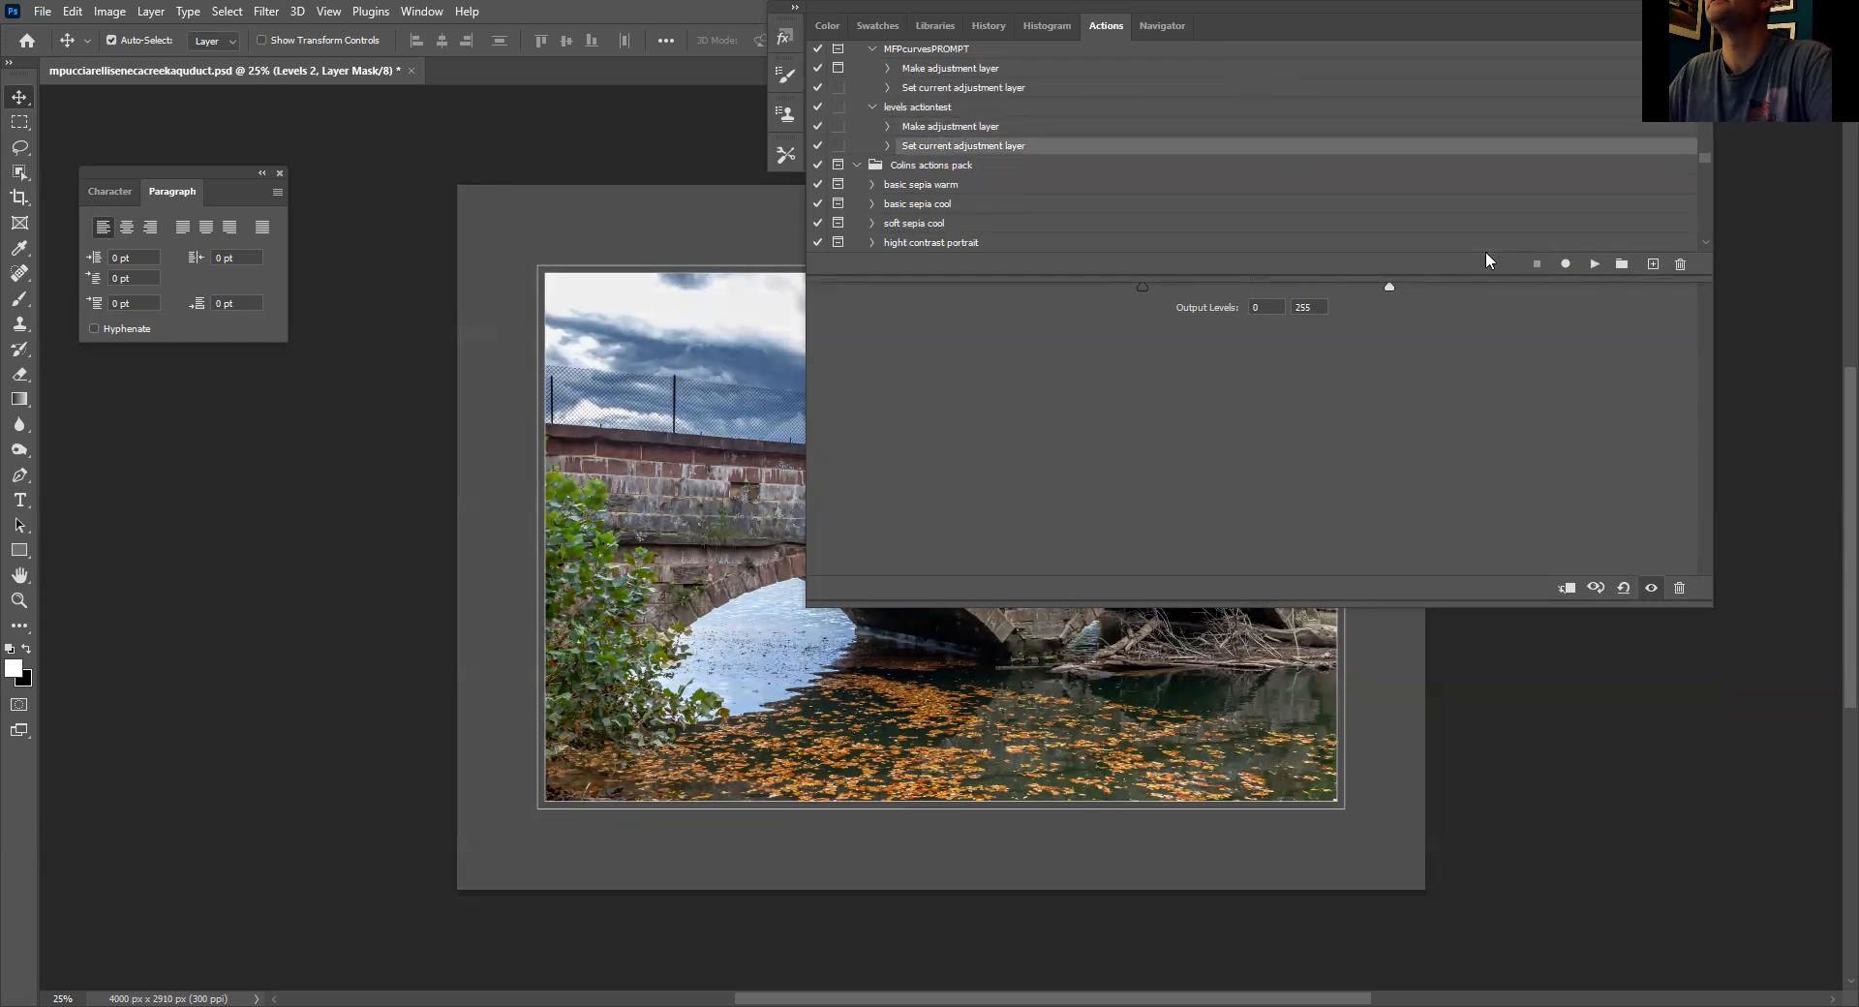
Step: Duplicate the levels actiontest action twice
click(1074, 107)
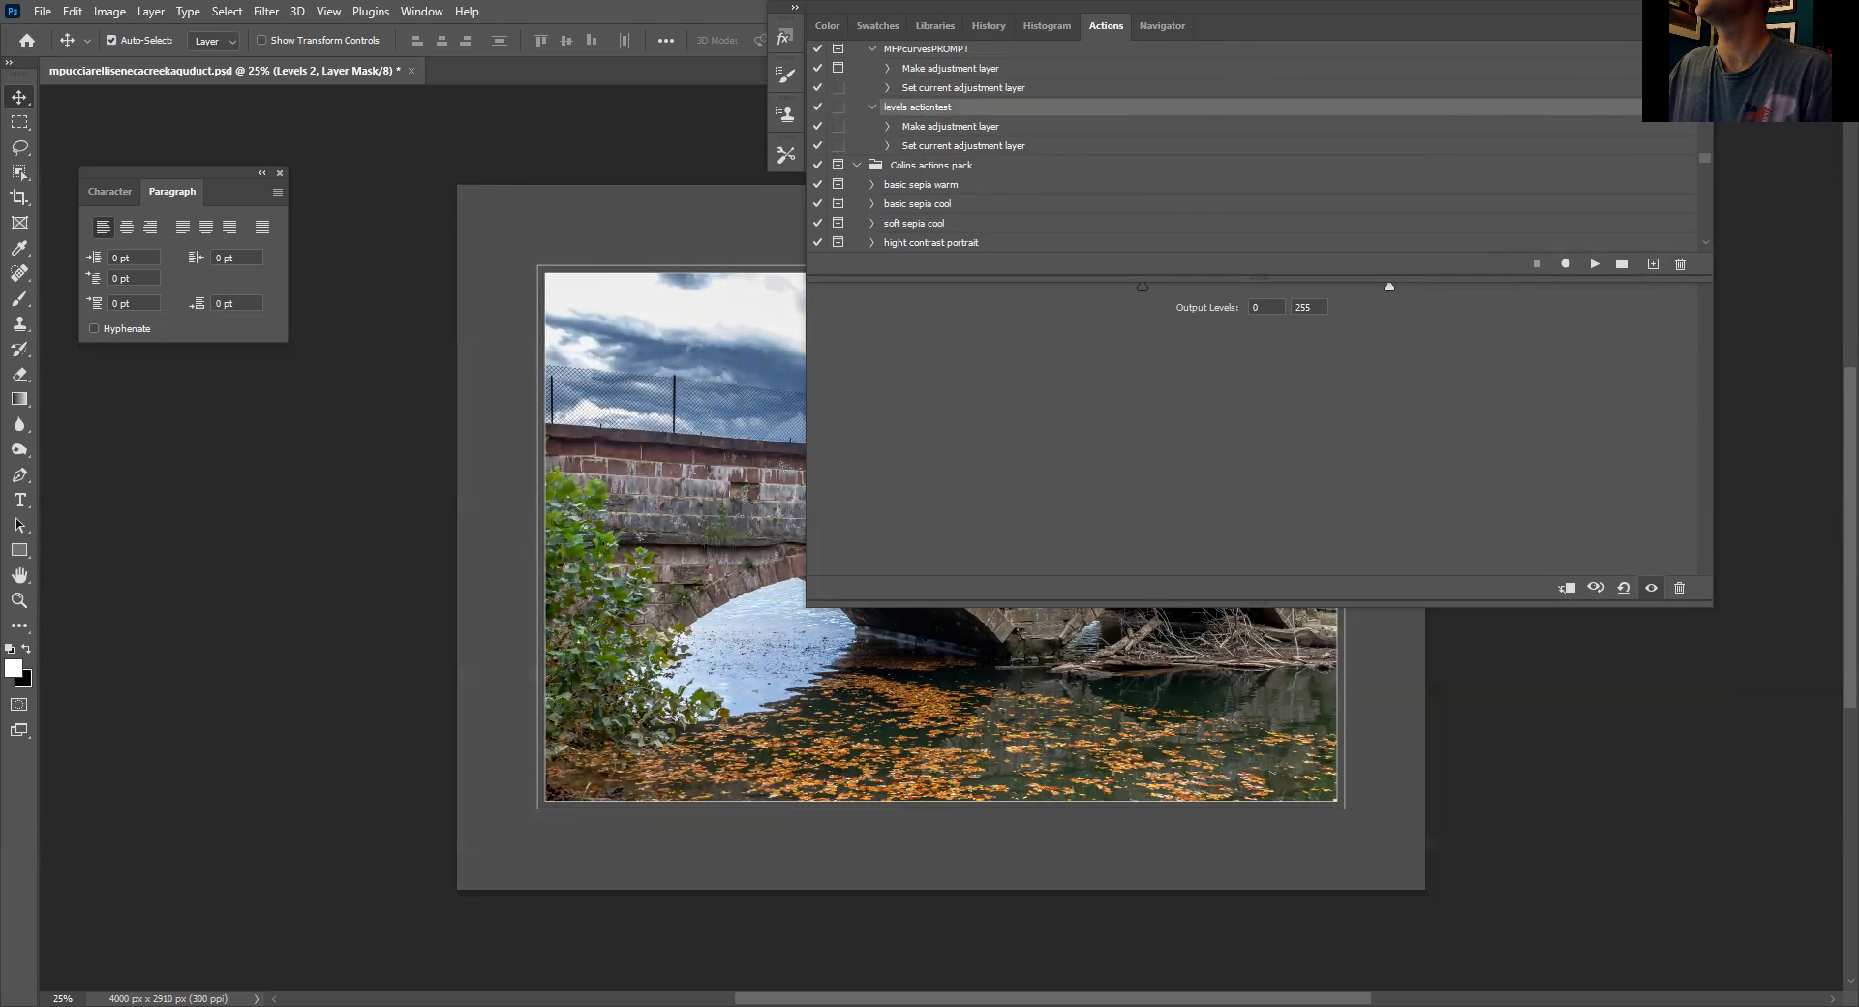
click(1702, 26)
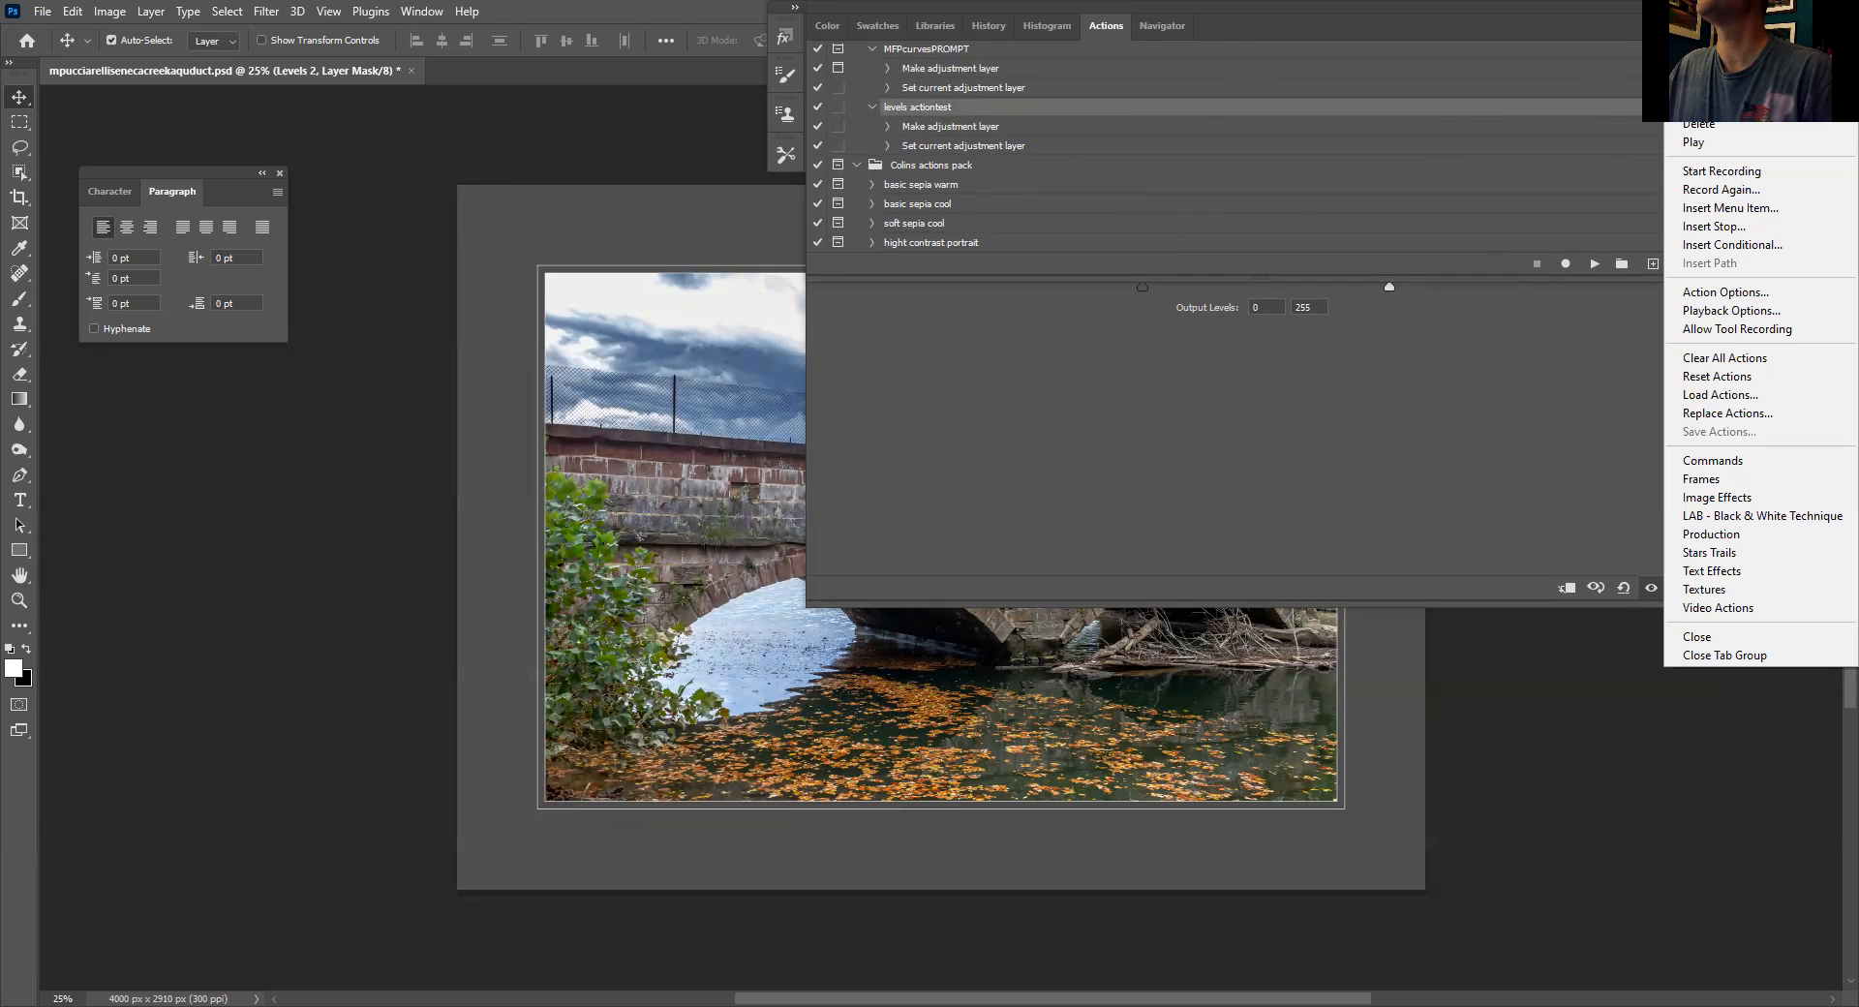
click(1703, 105)
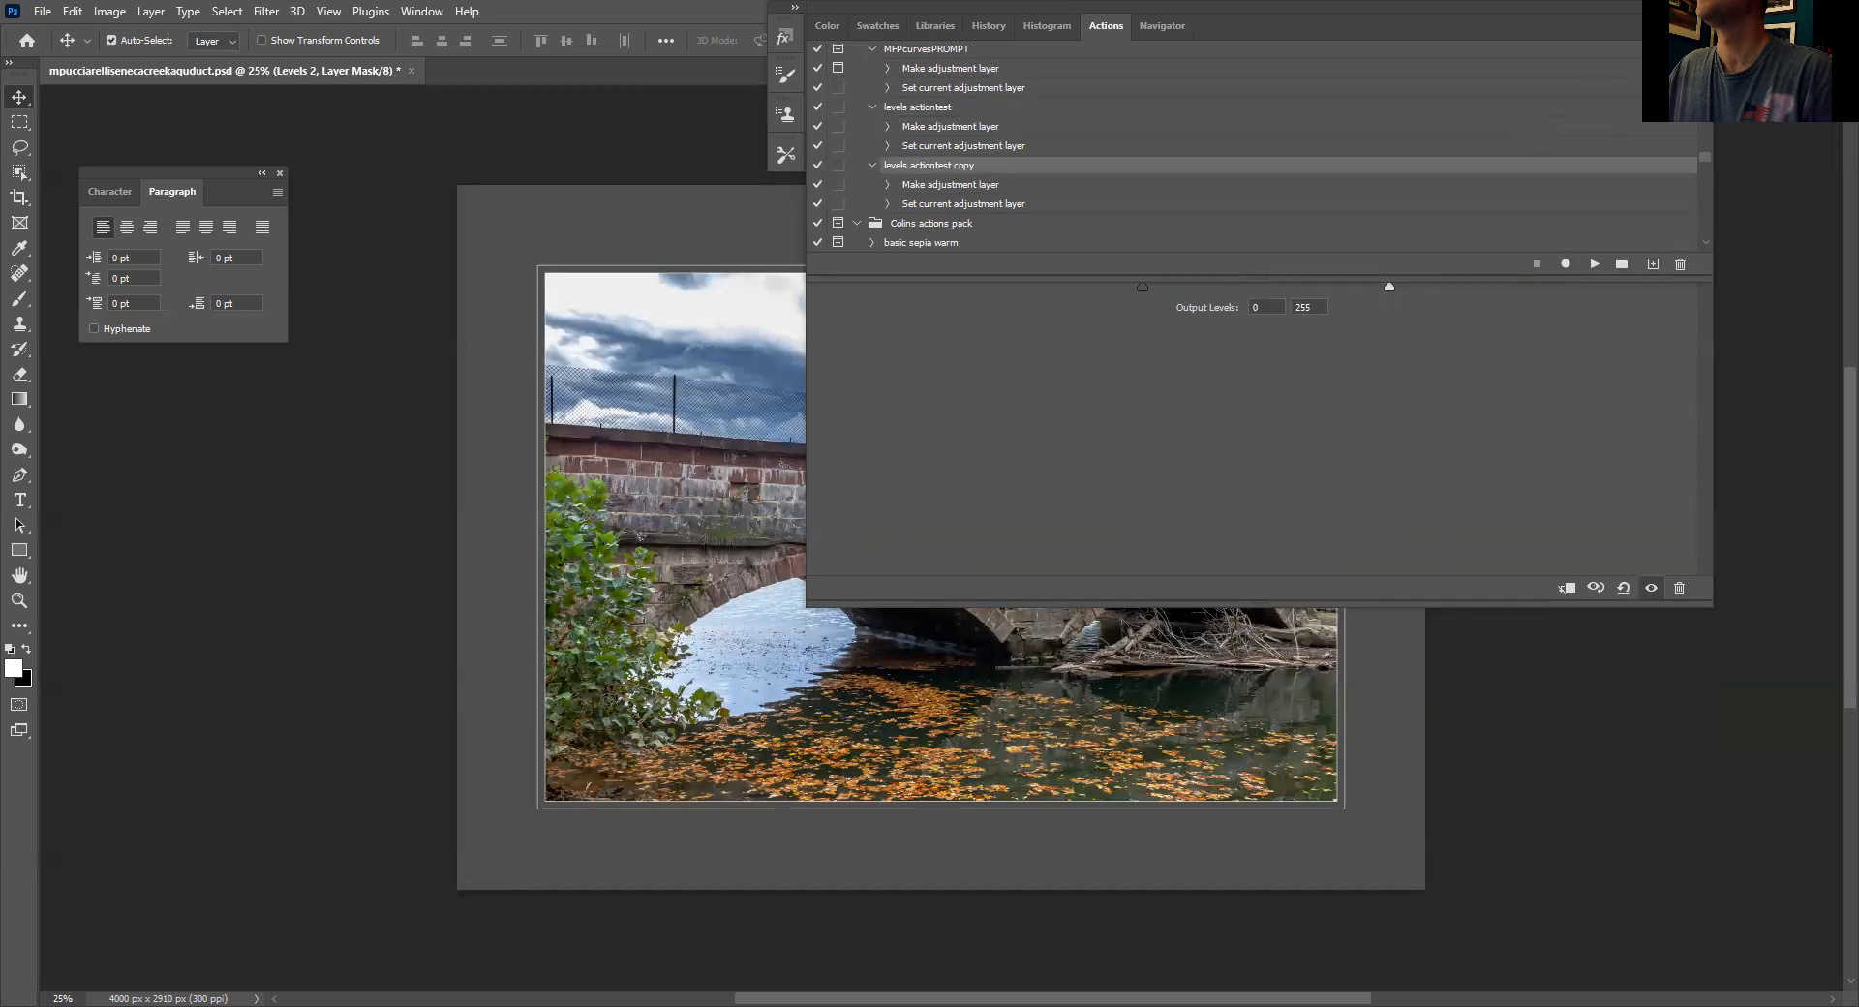
click(1701, 26)
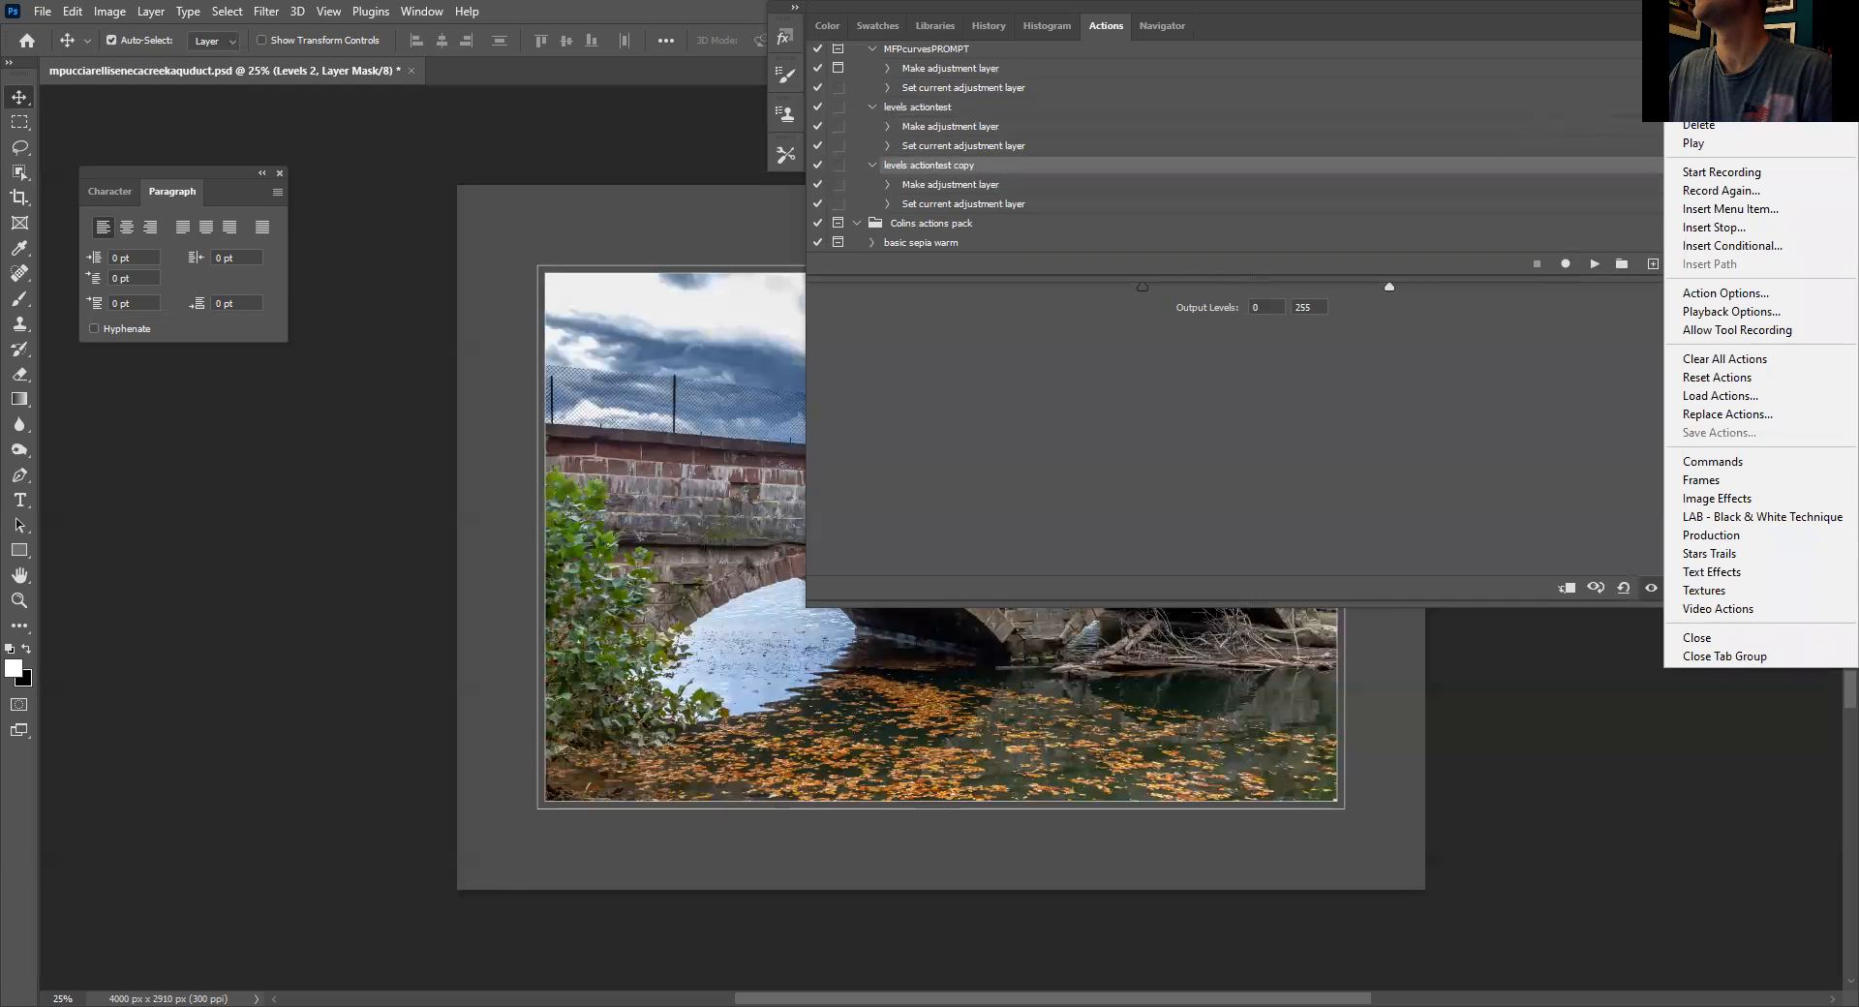
click(1703, 107)
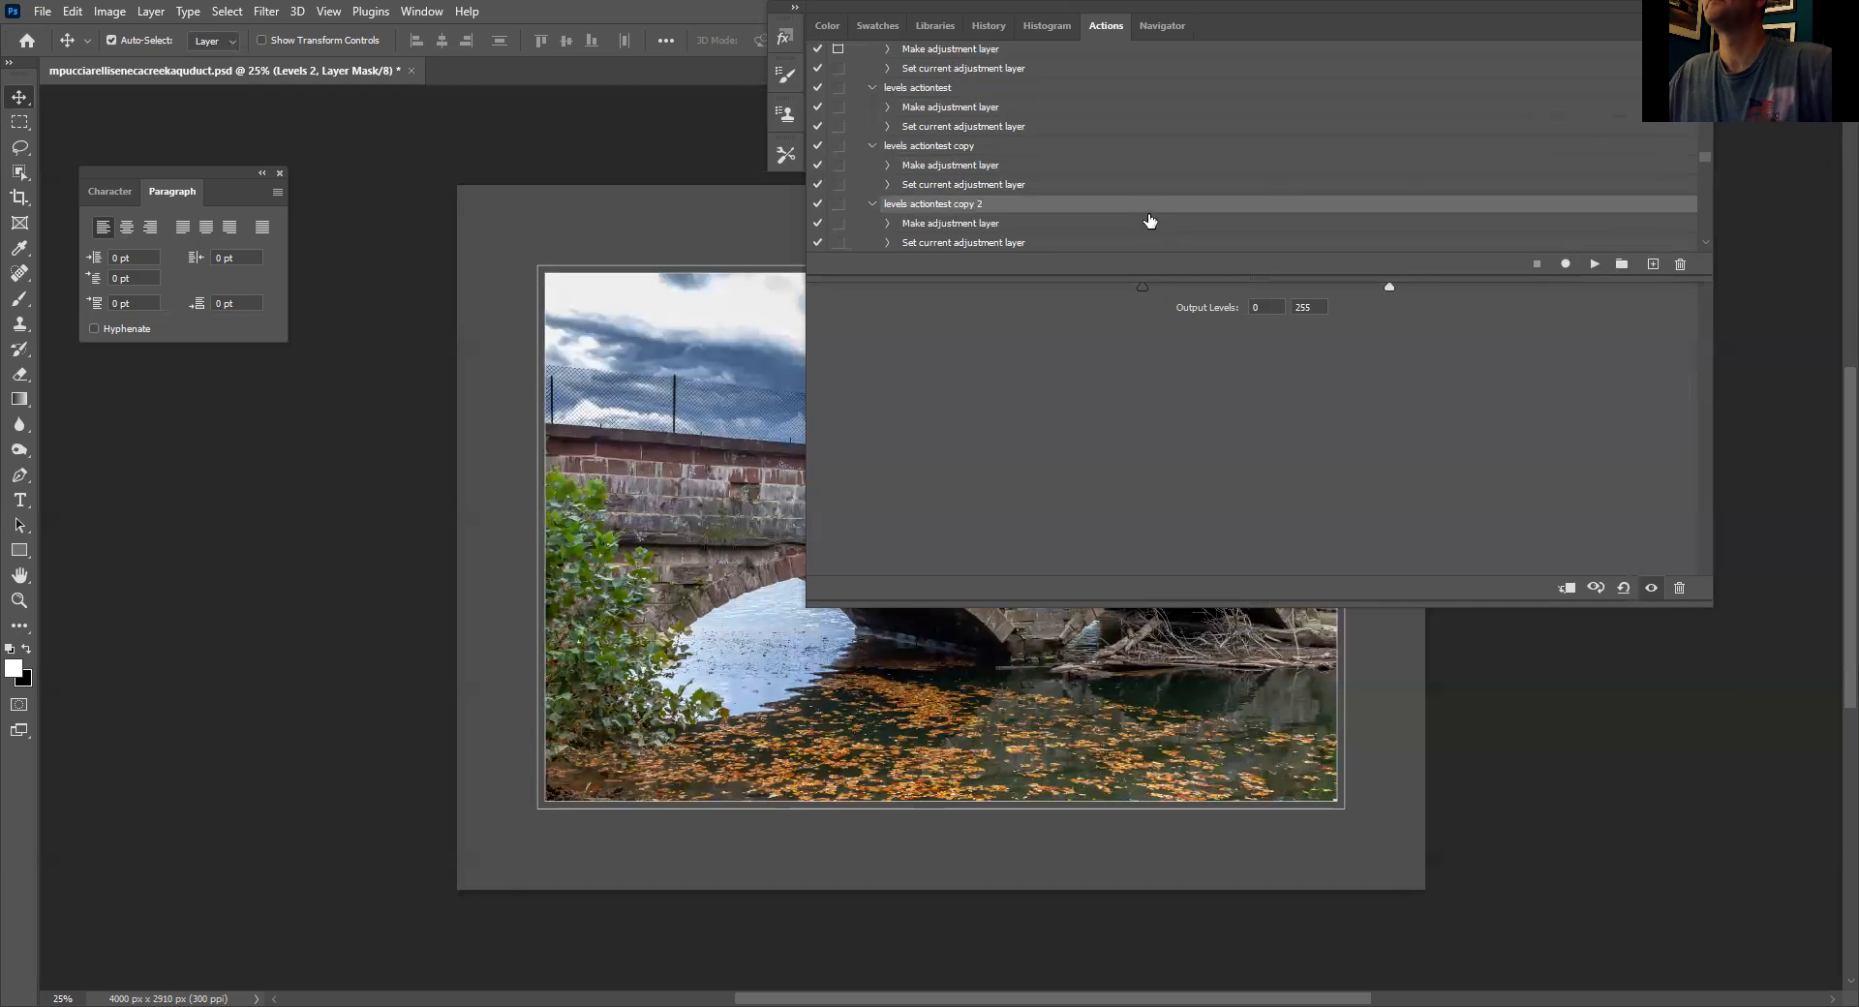
Step: Enable the dialog toggle for both steps of levels actiontest copy and play it, accepting the new layer settings and the recorded Levels values
scroll(1142, 220, down, 1)
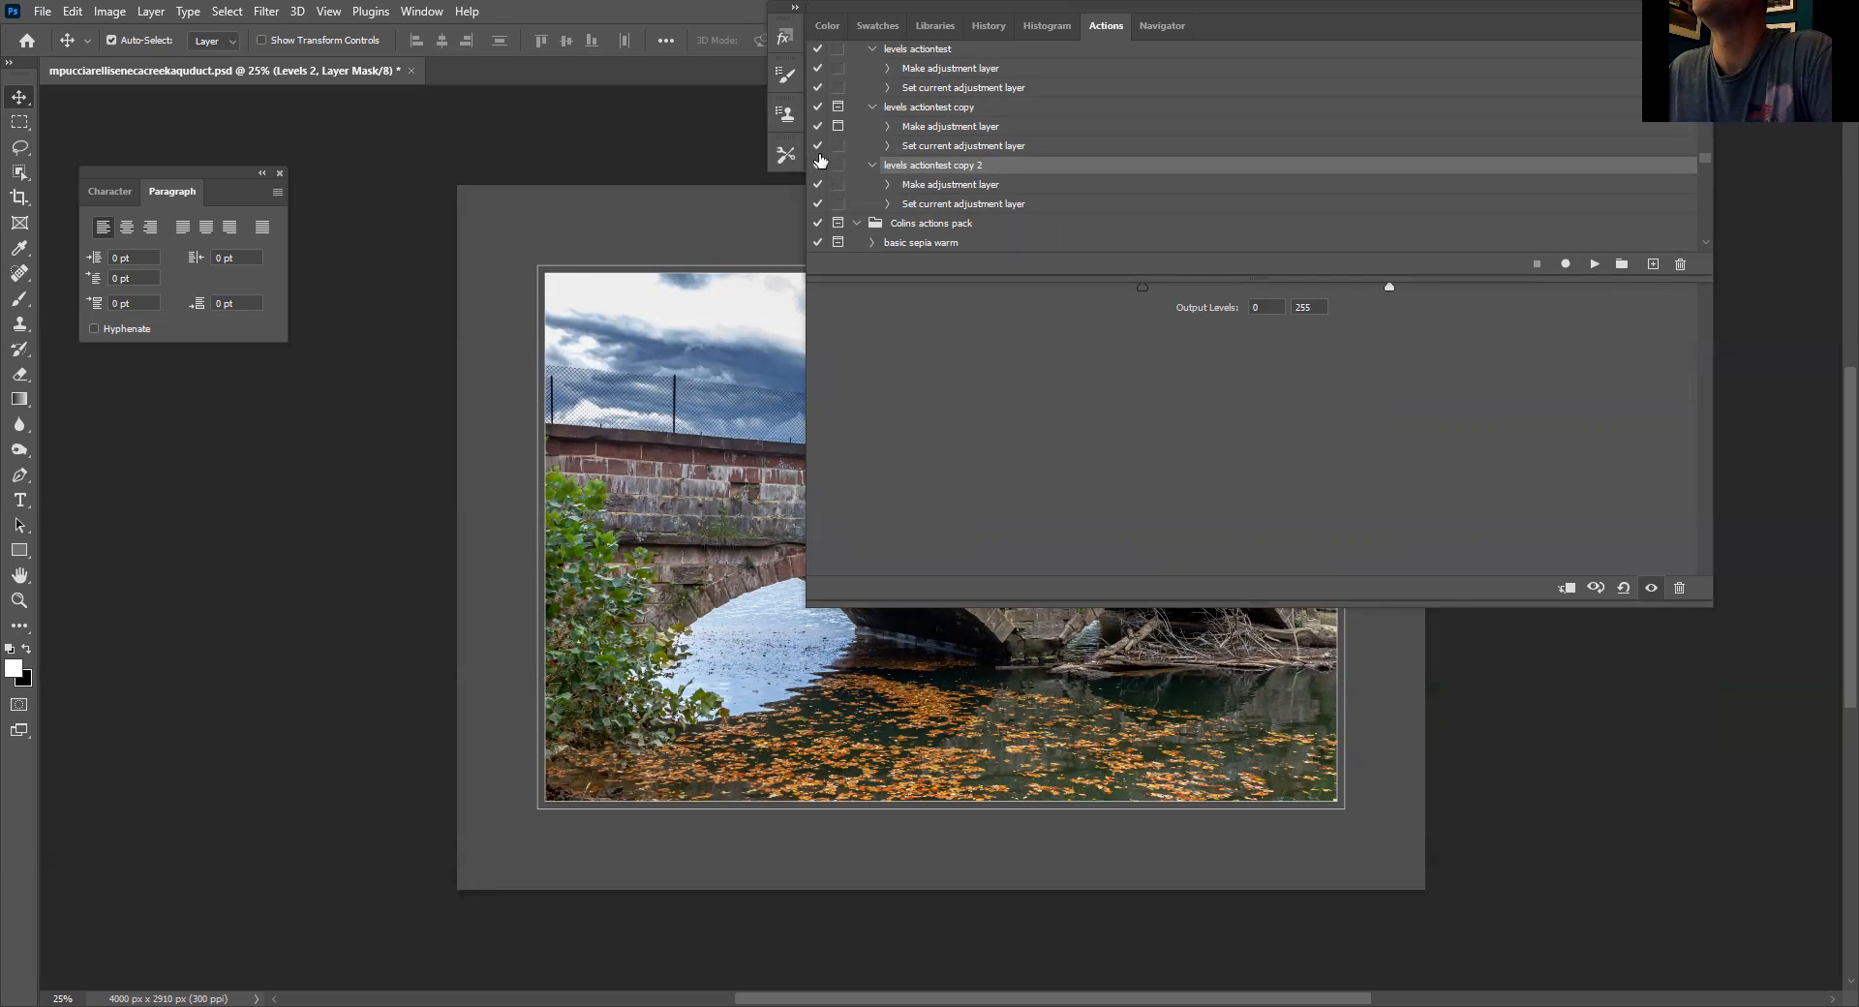
click(837, 145)
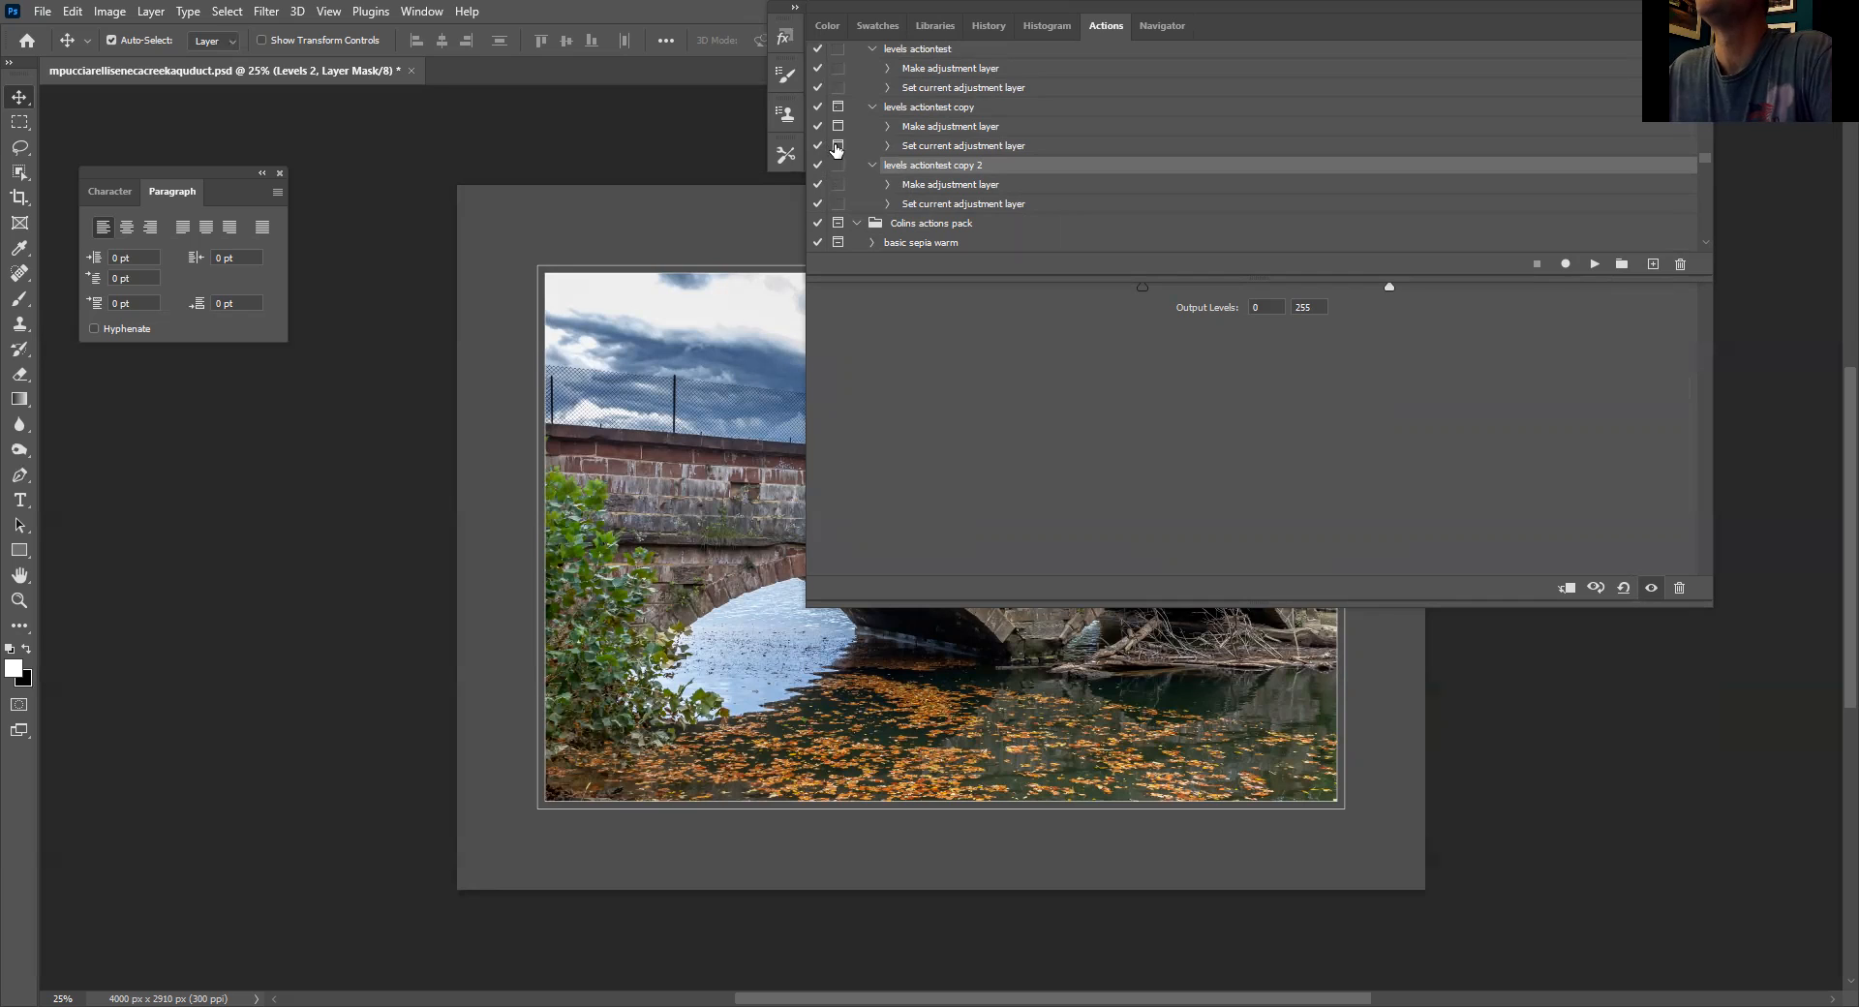
click(914, 109)
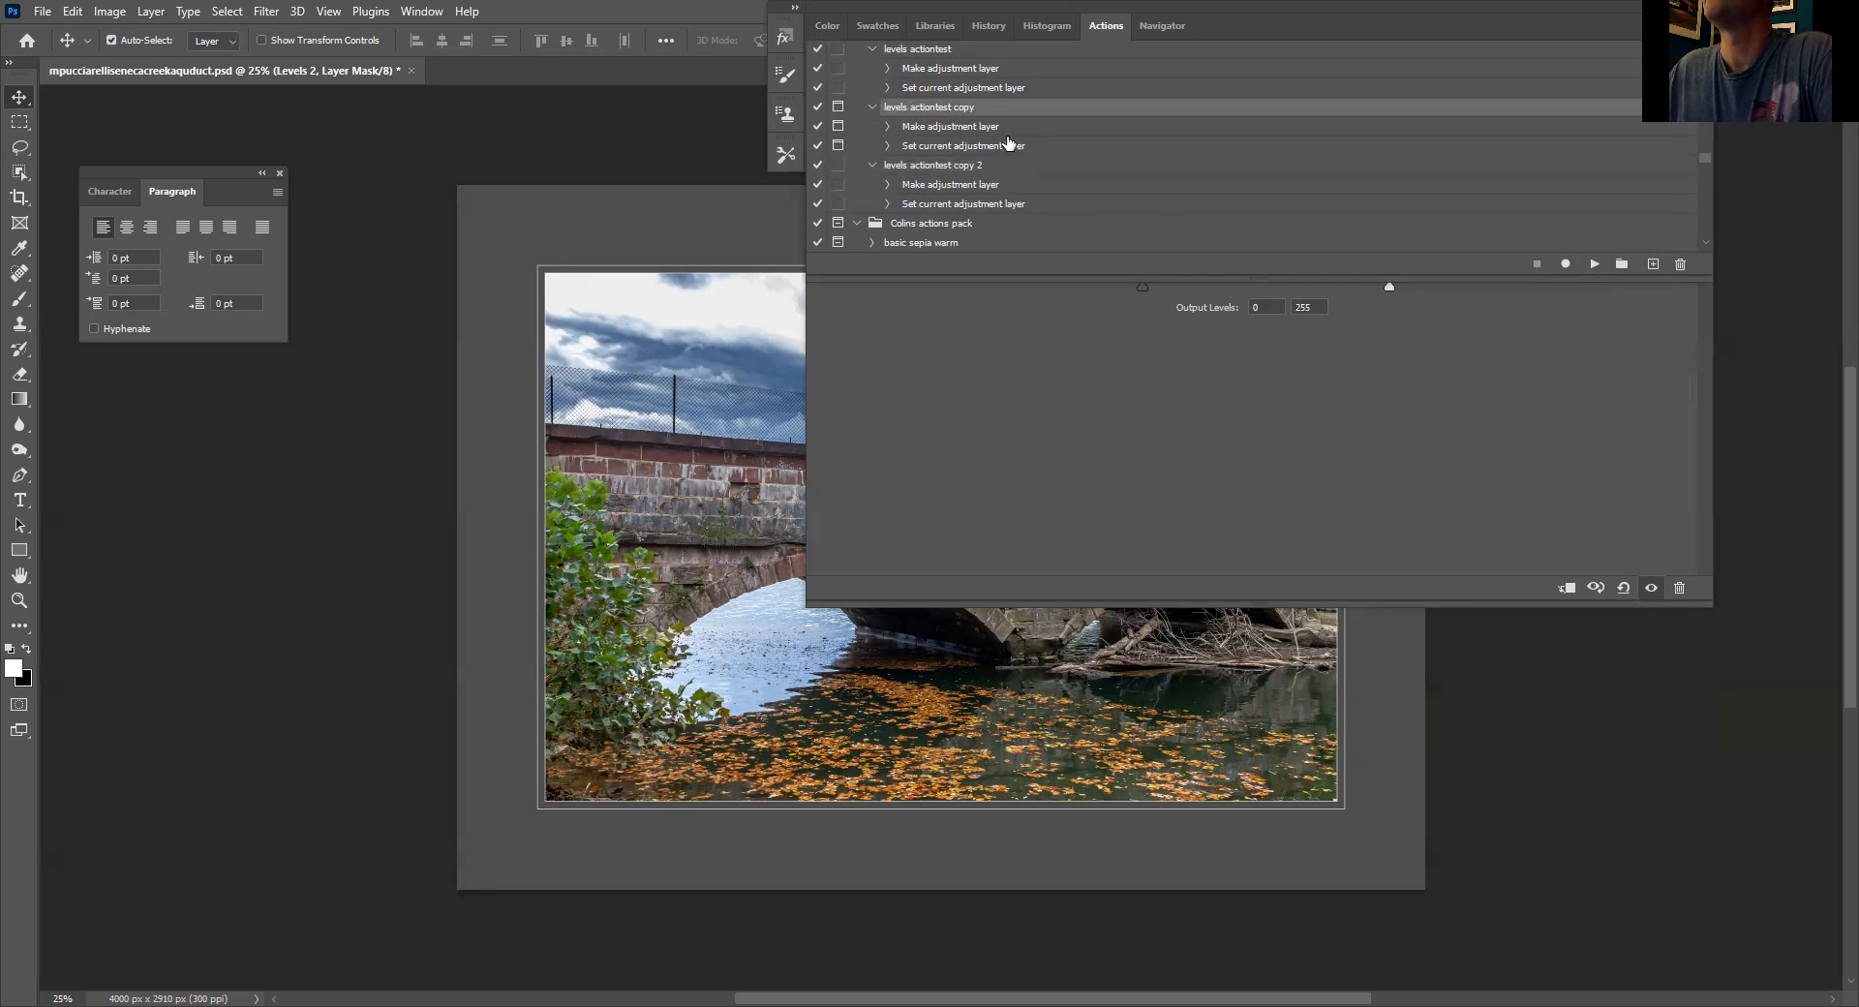
click(1595, 264)
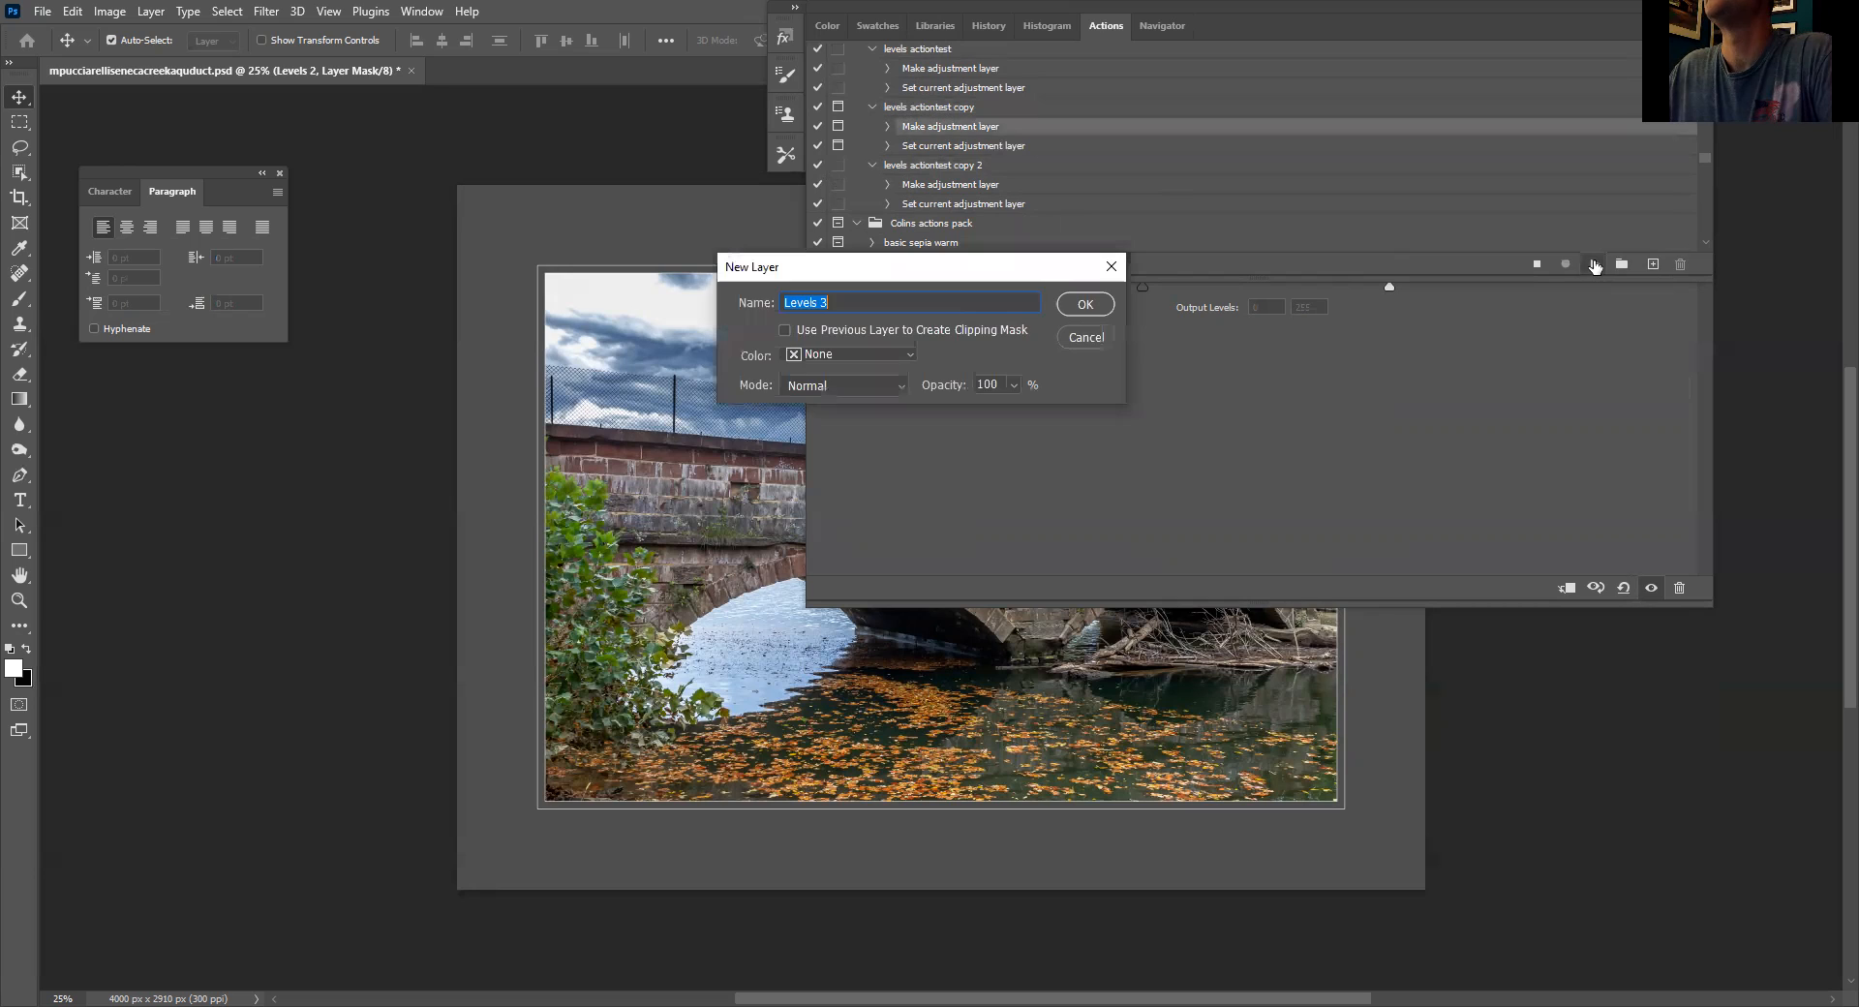
click(1075, 300)
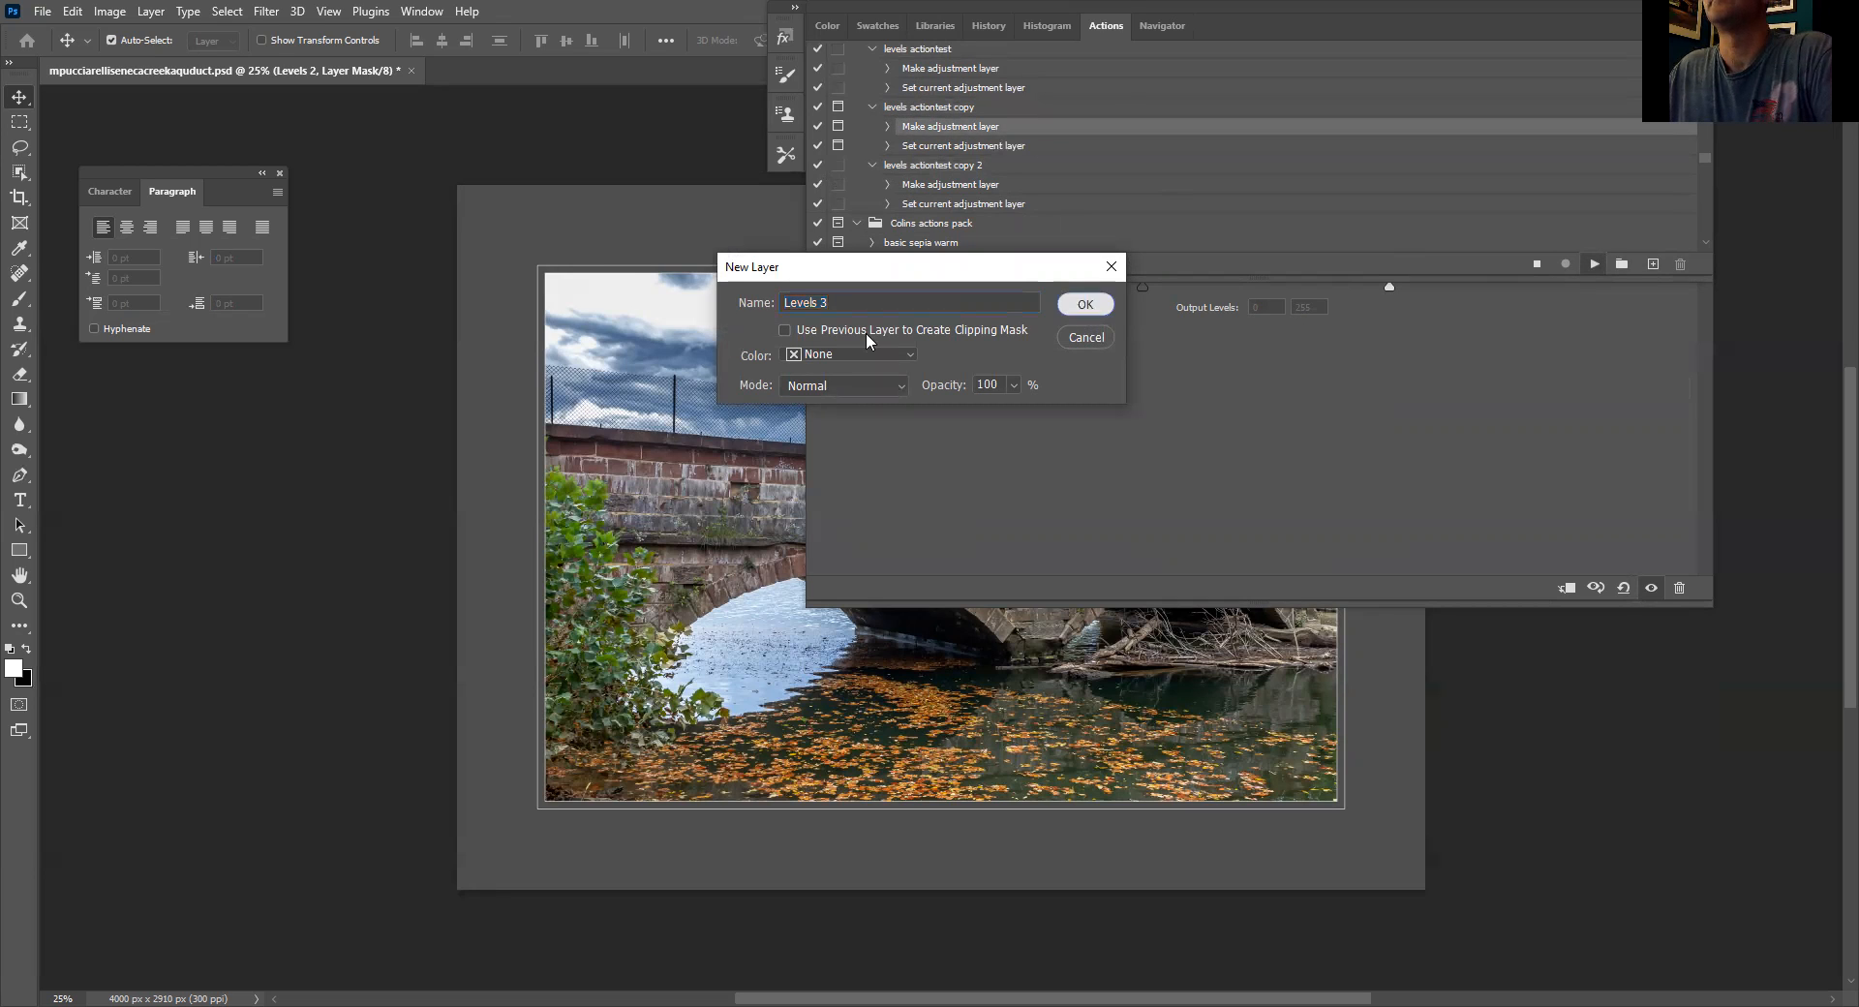
drag(374, 499, 415, 499)
click(556, 329)
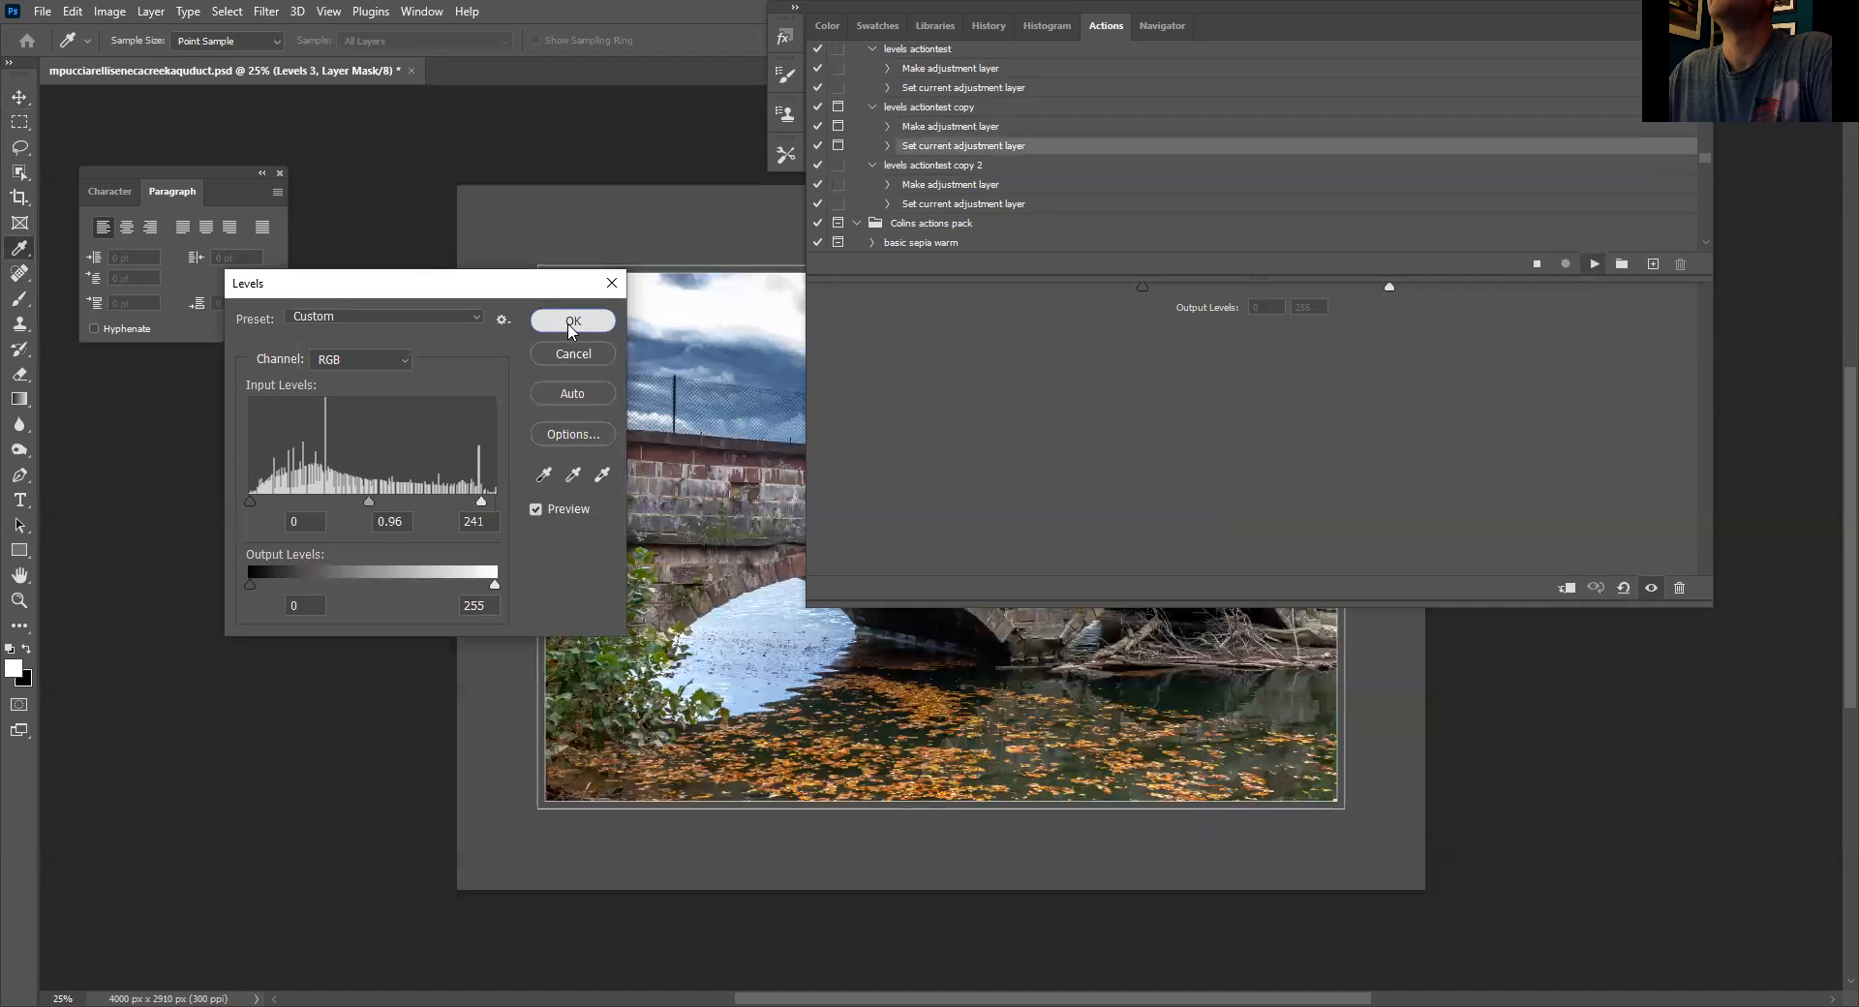
click(571, 322)
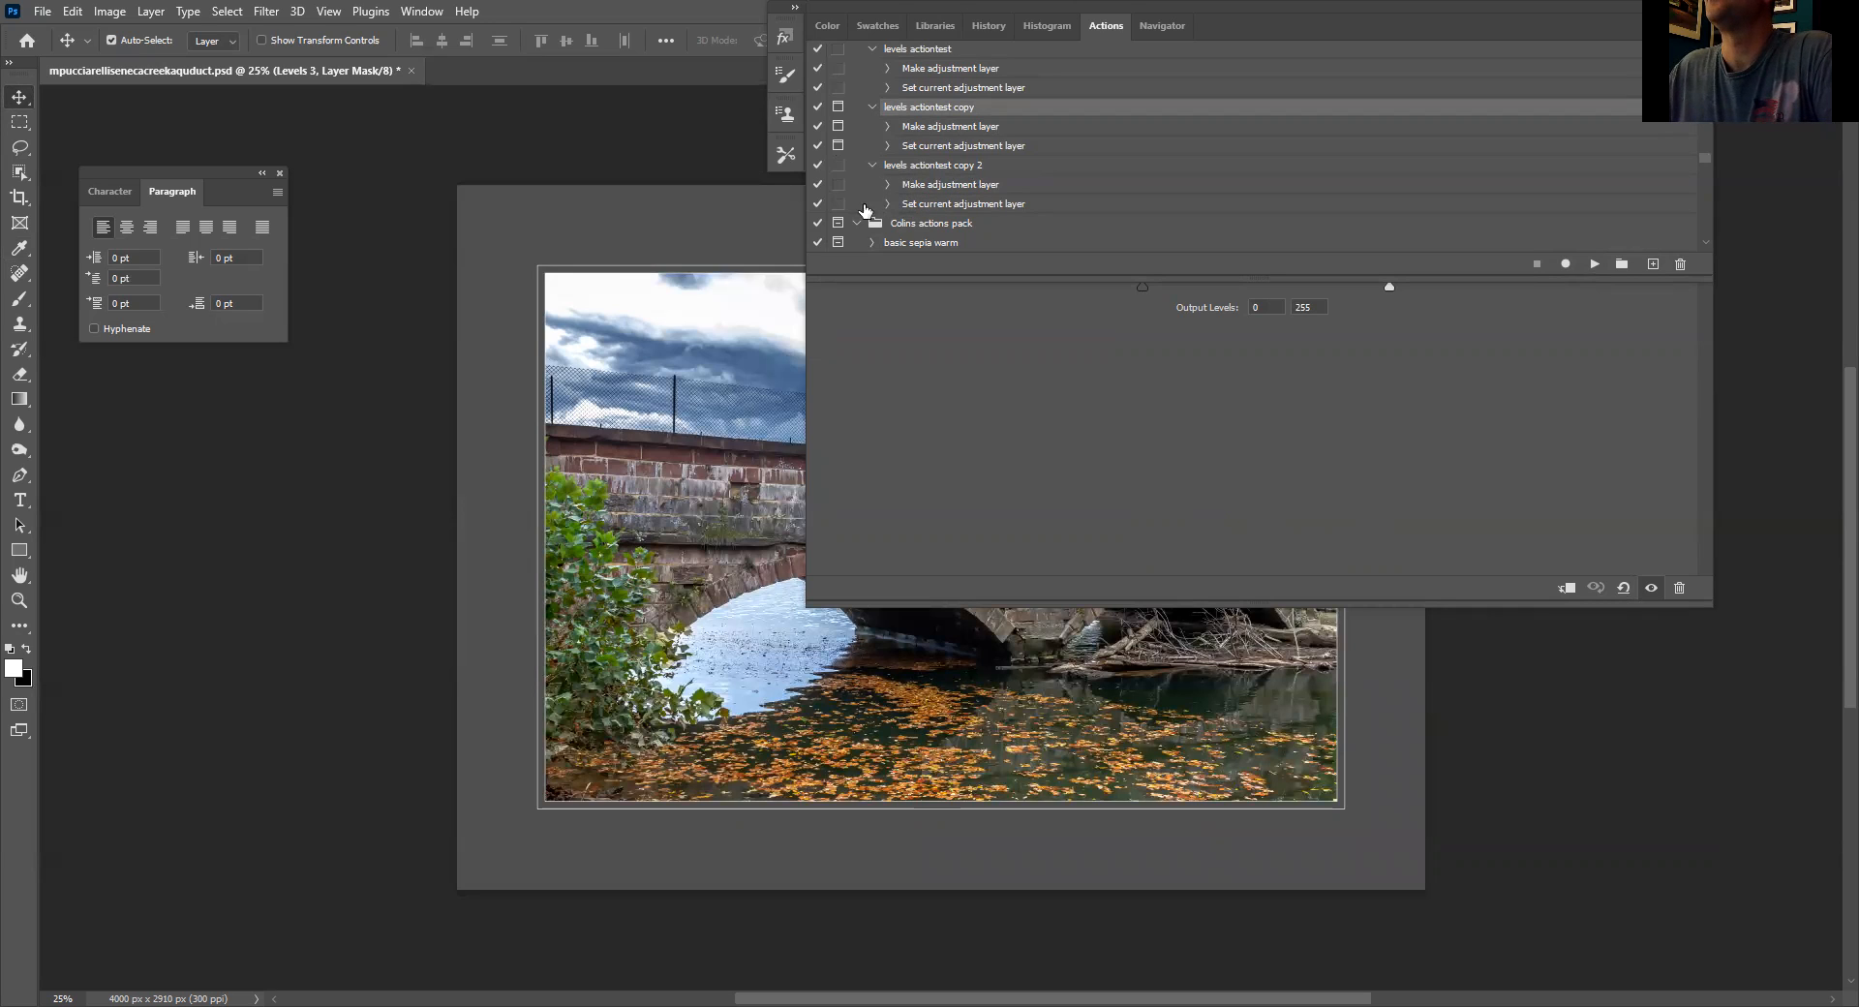
Step: Enable the dialog toggle only for Set current adjustment layer in levels actiontest copy 2 and play it with a midtone input of 0.30
click(839, 185)
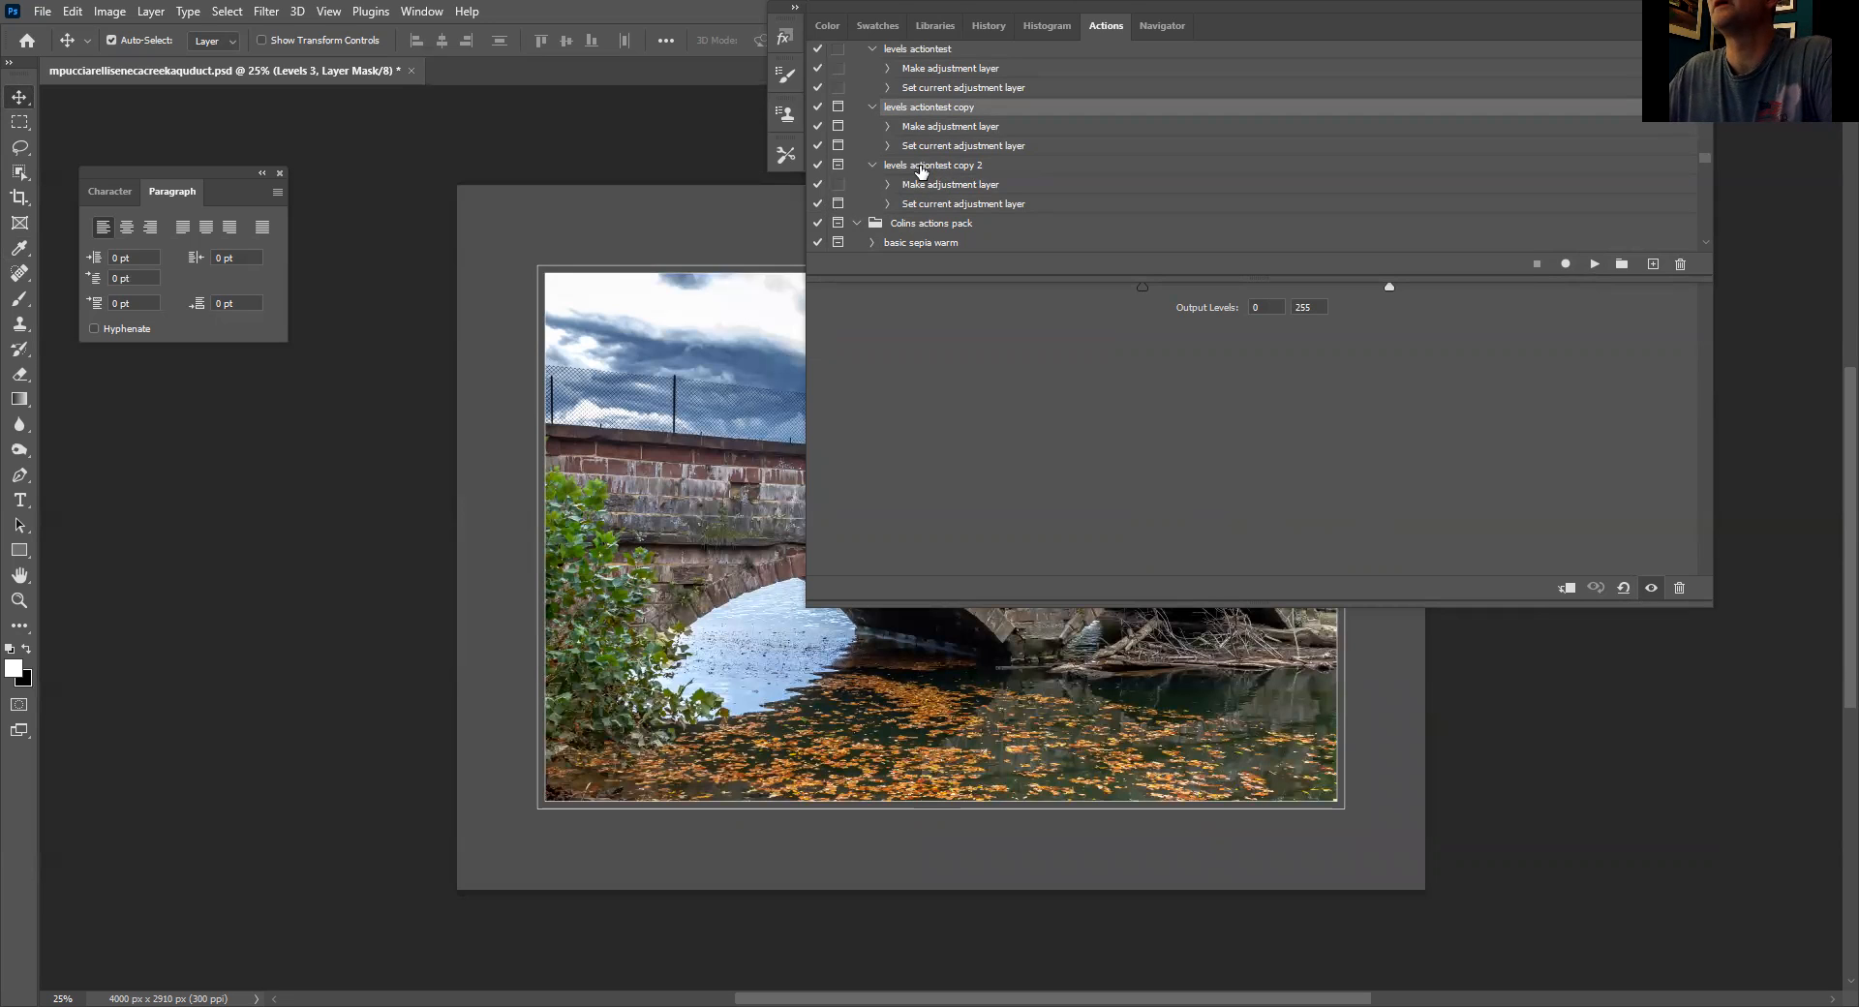
click(930, 171)
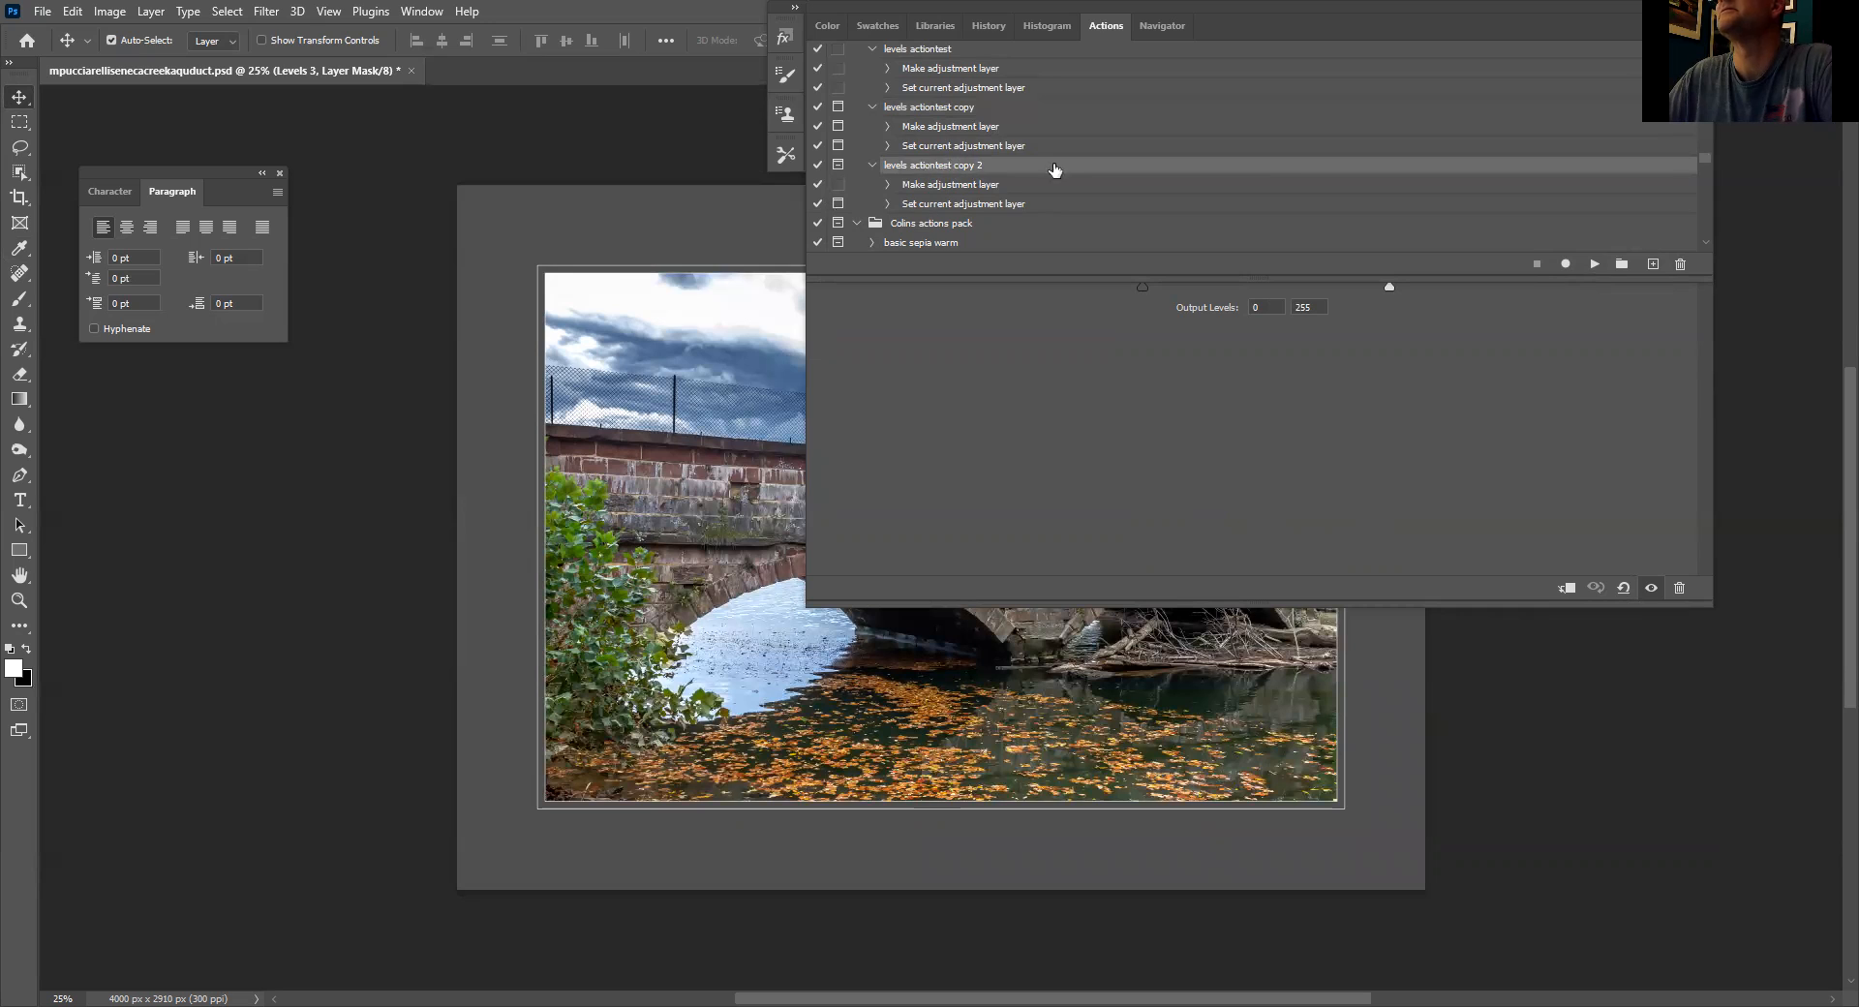
click(1594, 265)
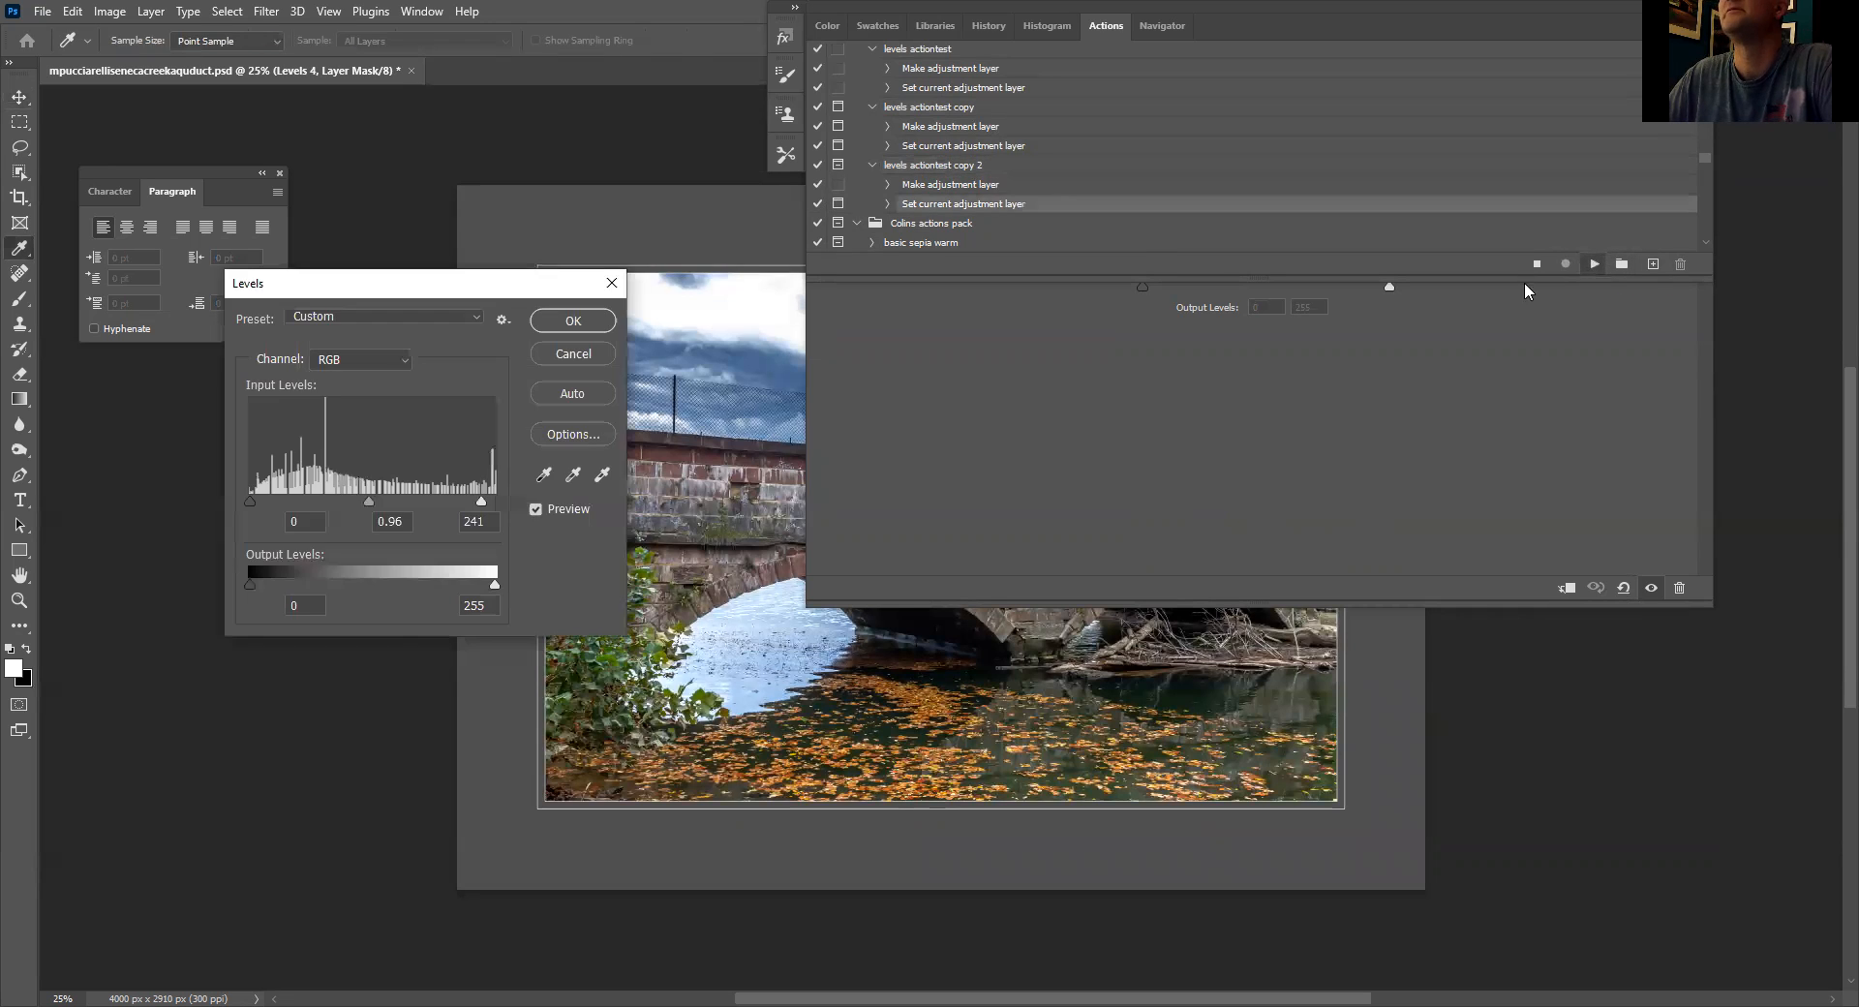
drag(368, 501, 436, 503)
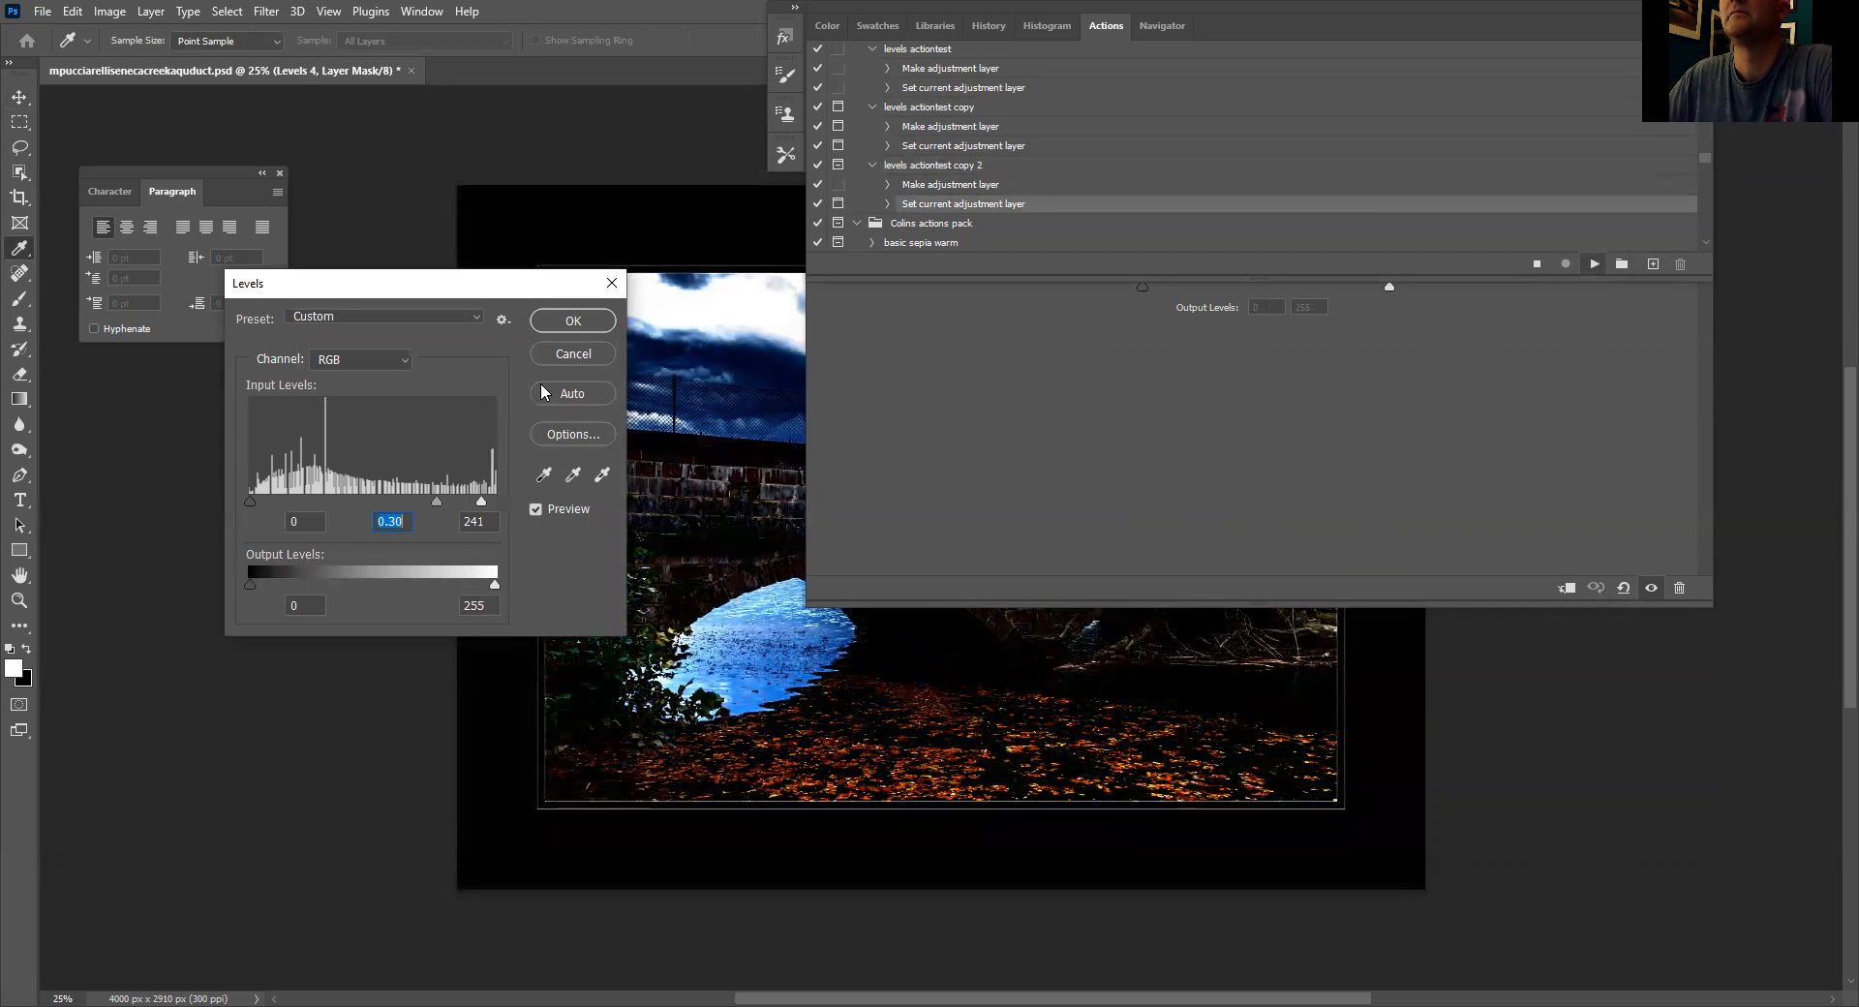
click(574, 321)
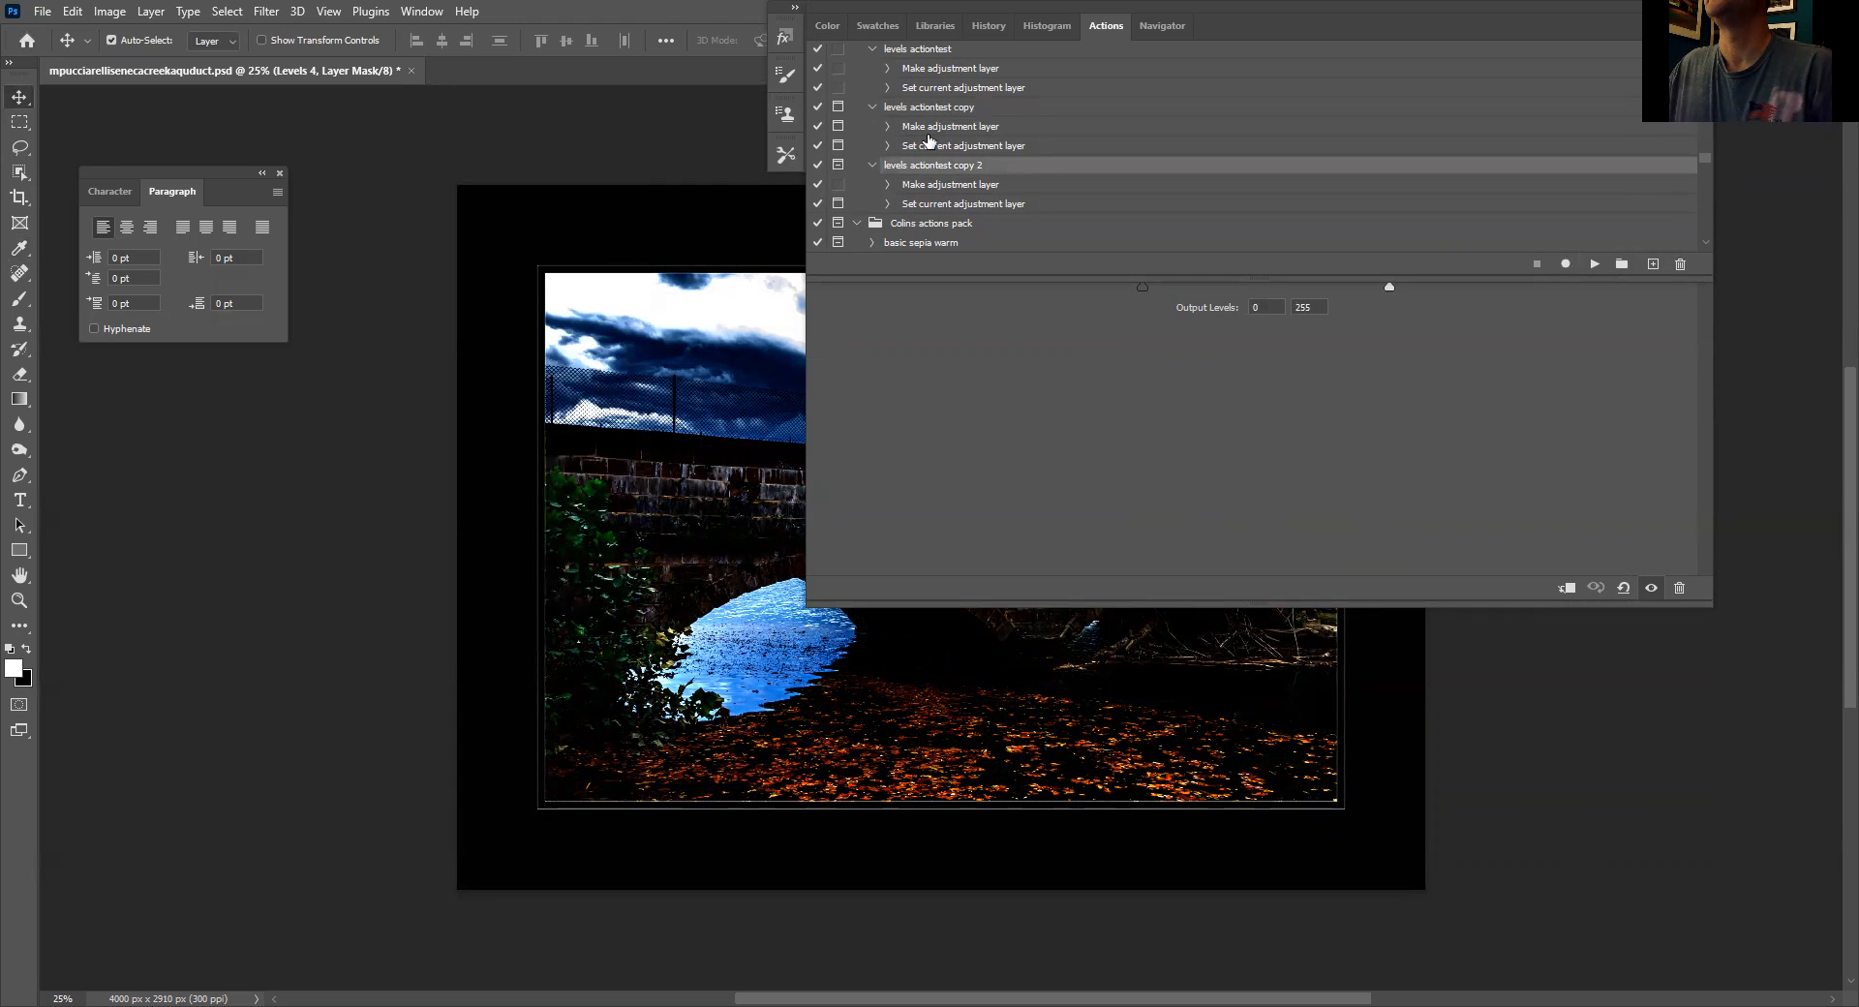
Step: Delete the levels actiontest action and both of its copies
click(838, 204)
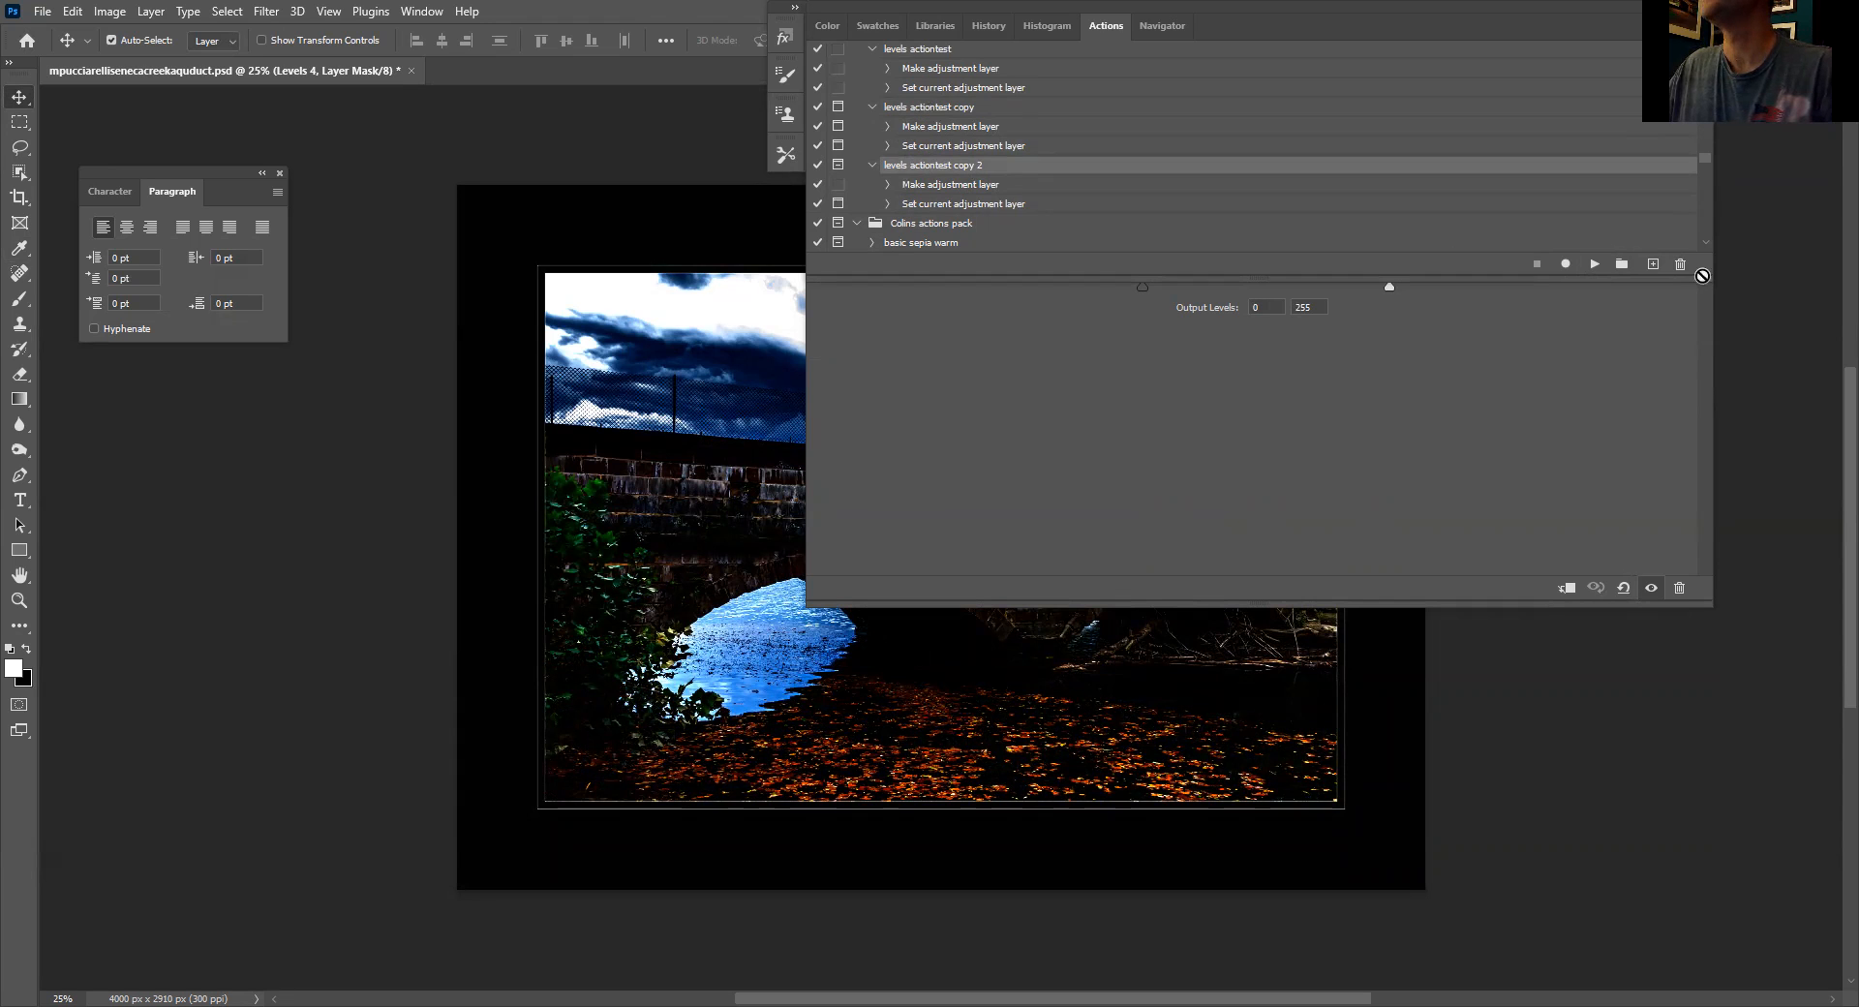
scroll(1188, 117, down, 2)
scroll(1028, 115, up, 2)
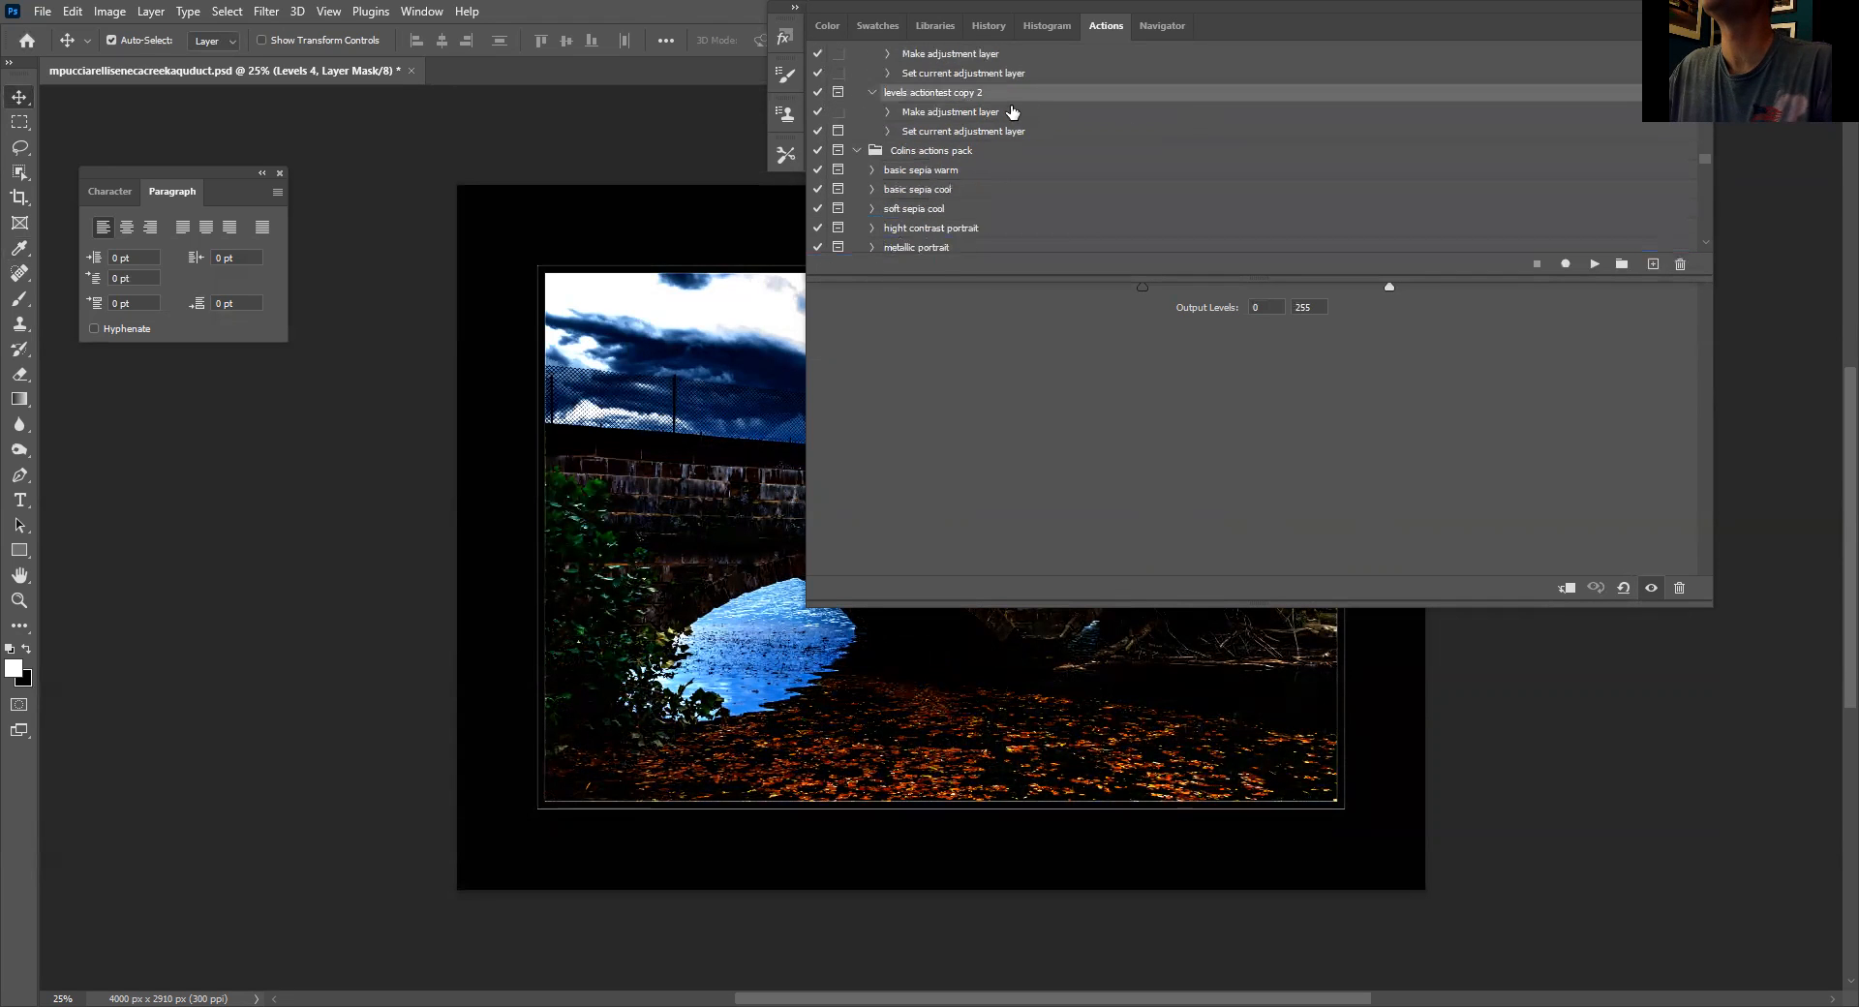
click(938, 92)
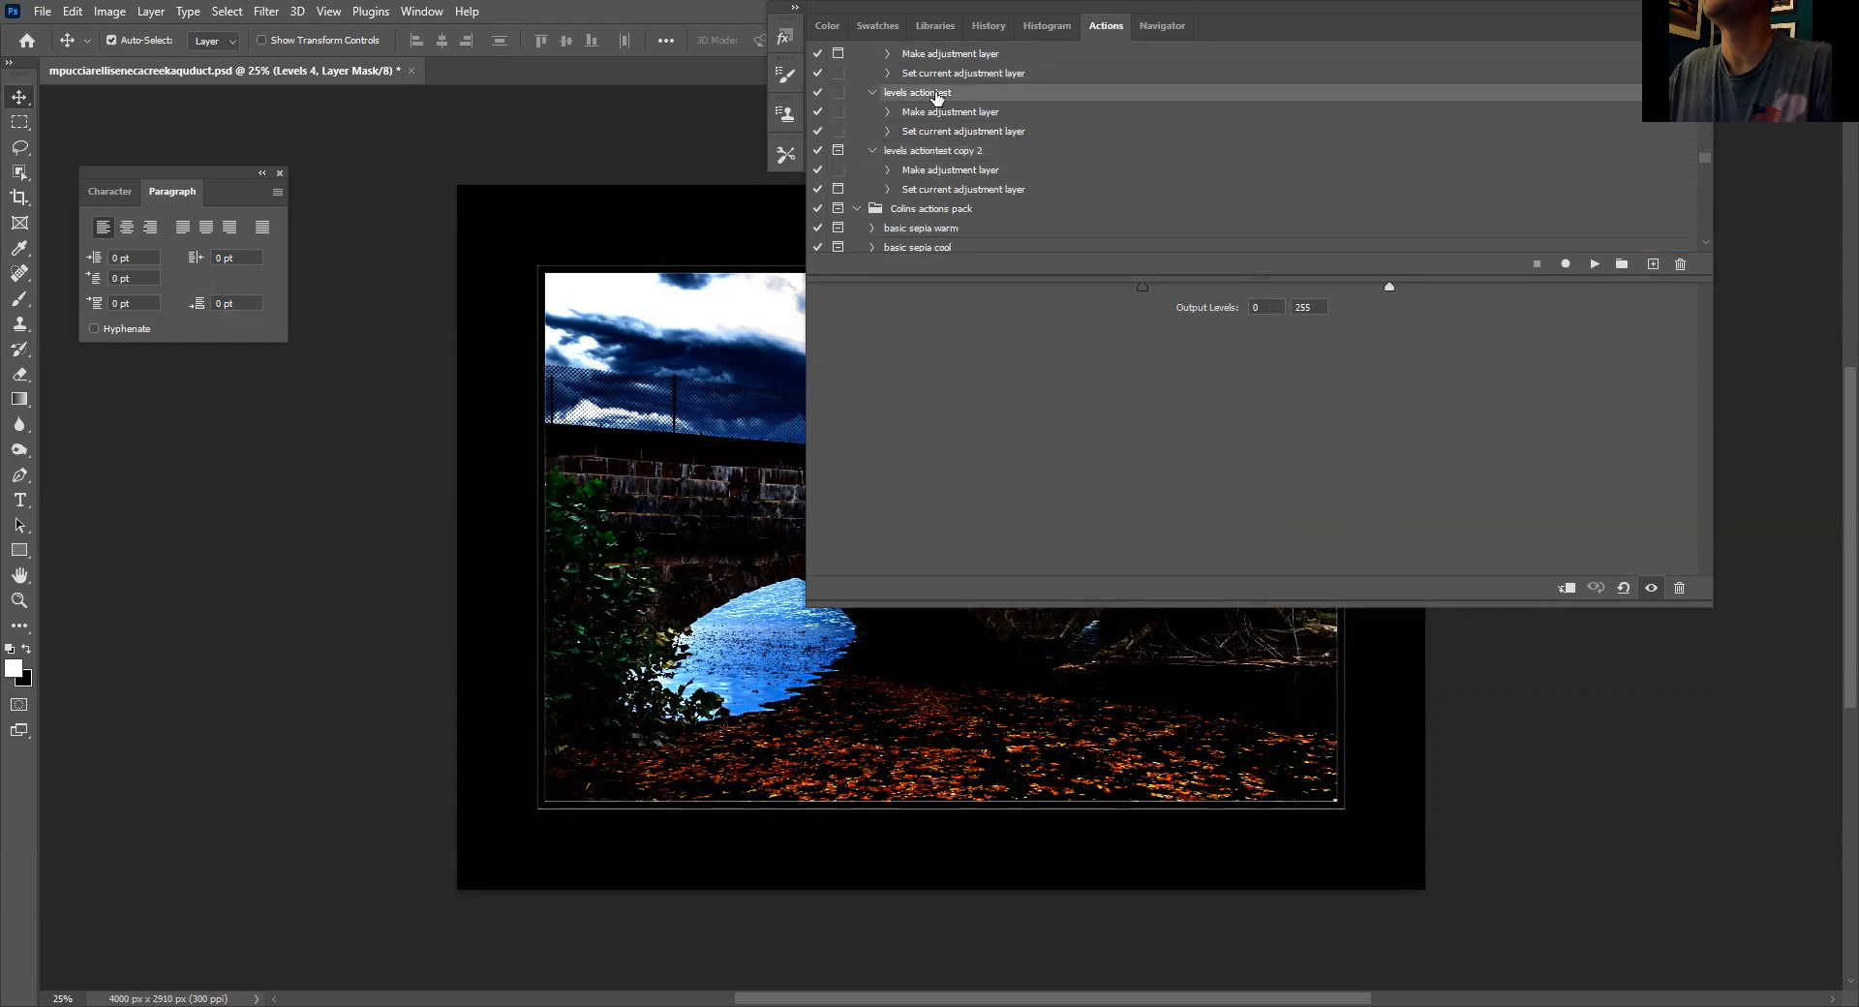
click(1680, 263)
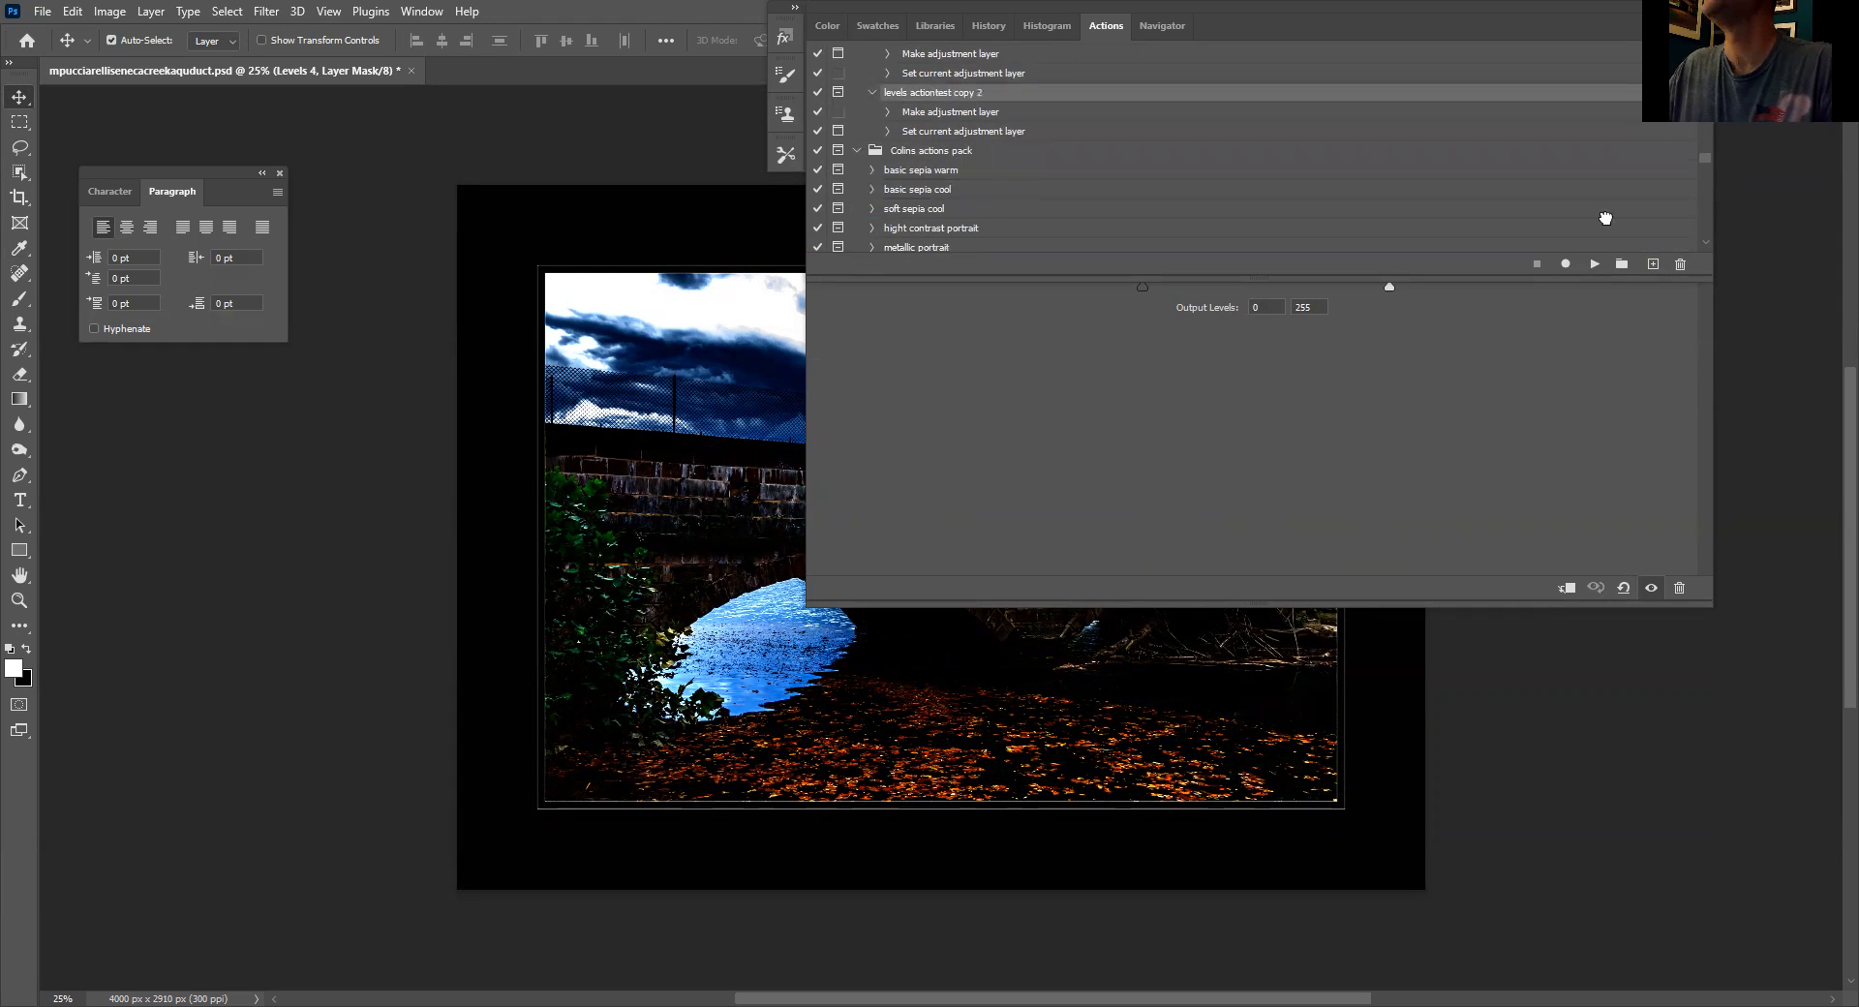
click(1679, 263)
Step: Look through the MFP filters actions for mfpCOND, select it and examine its If condition and the actions it plays
scroll(1439, 226, up, 5)
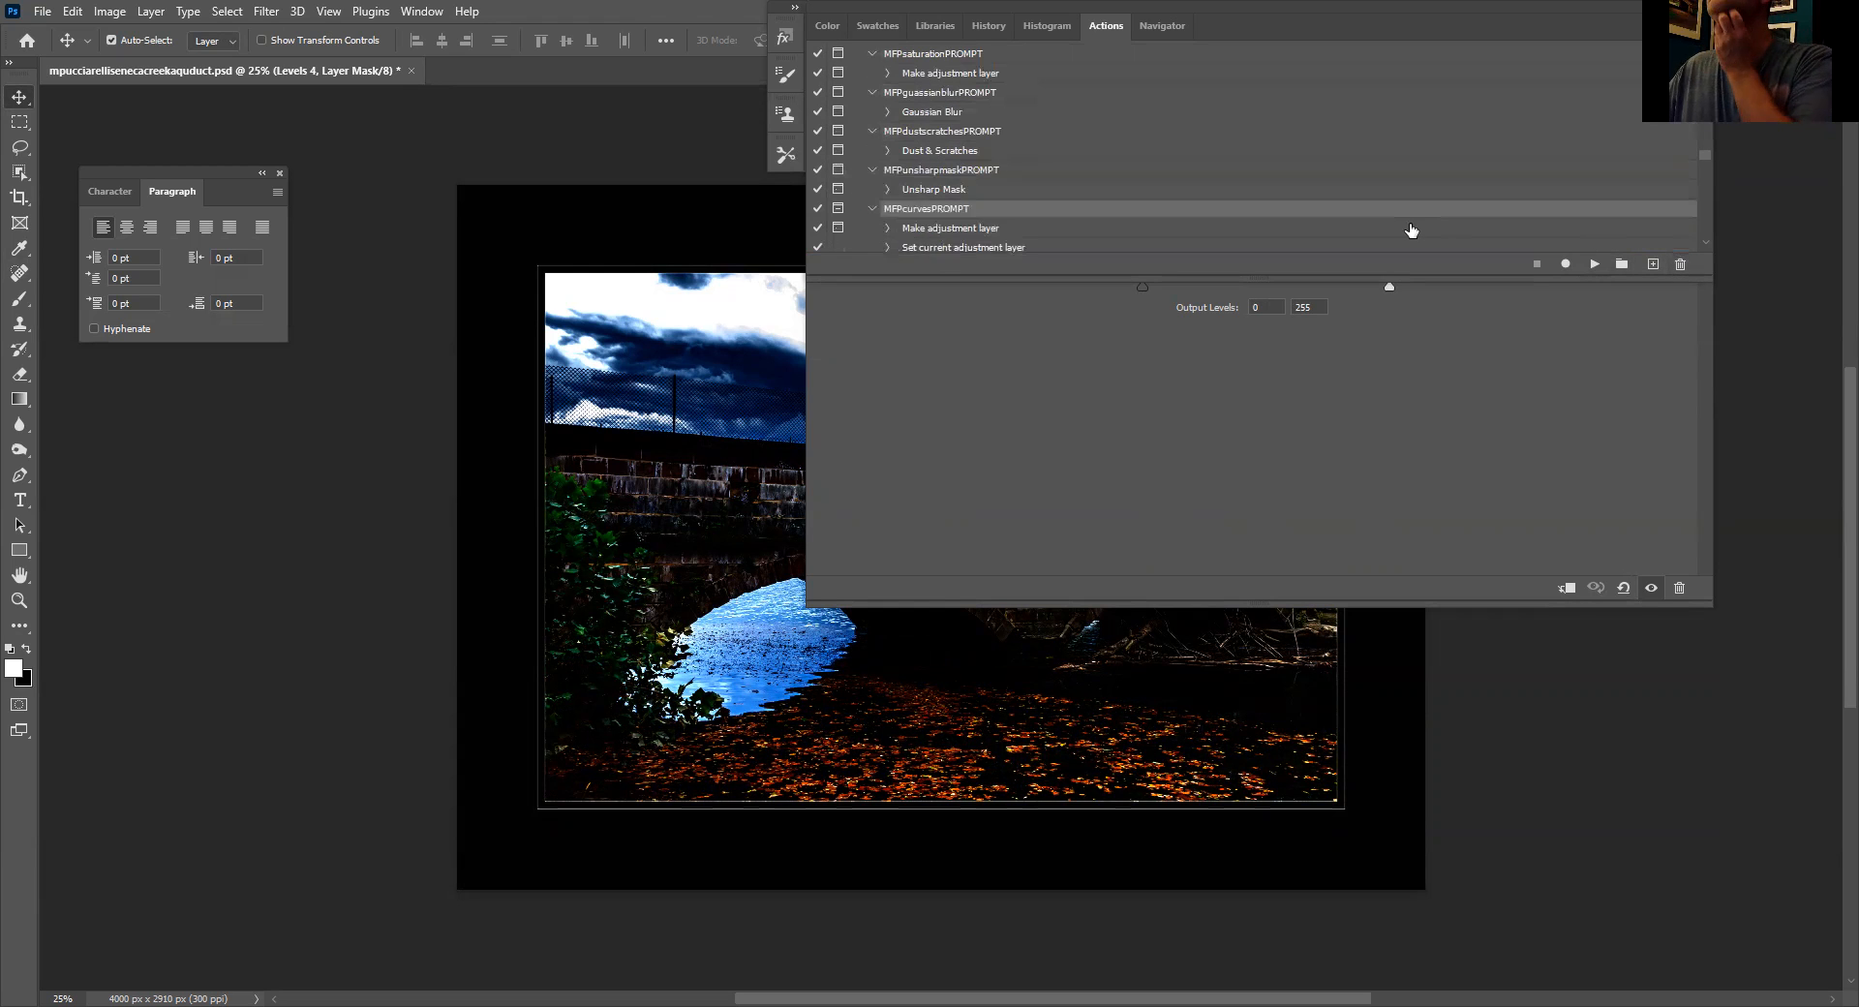
scroll(1166, 170, up, 6)
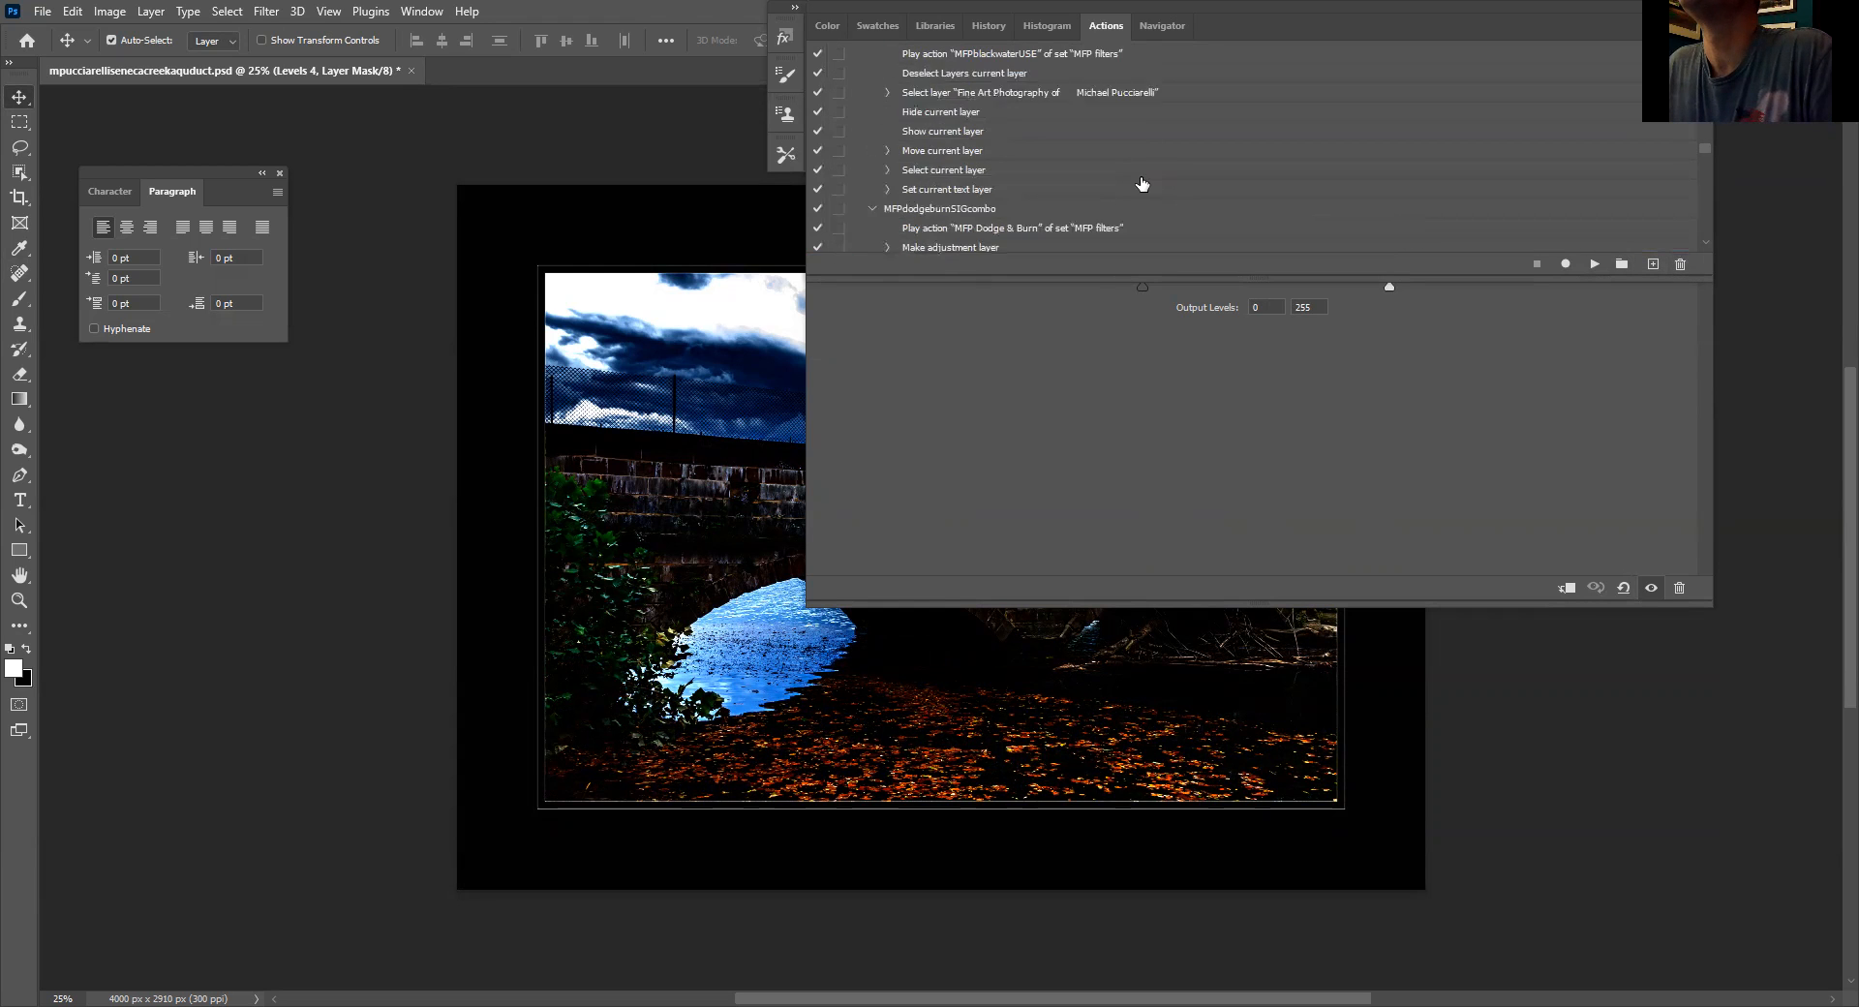
scroll(1113, 199, up, 8)
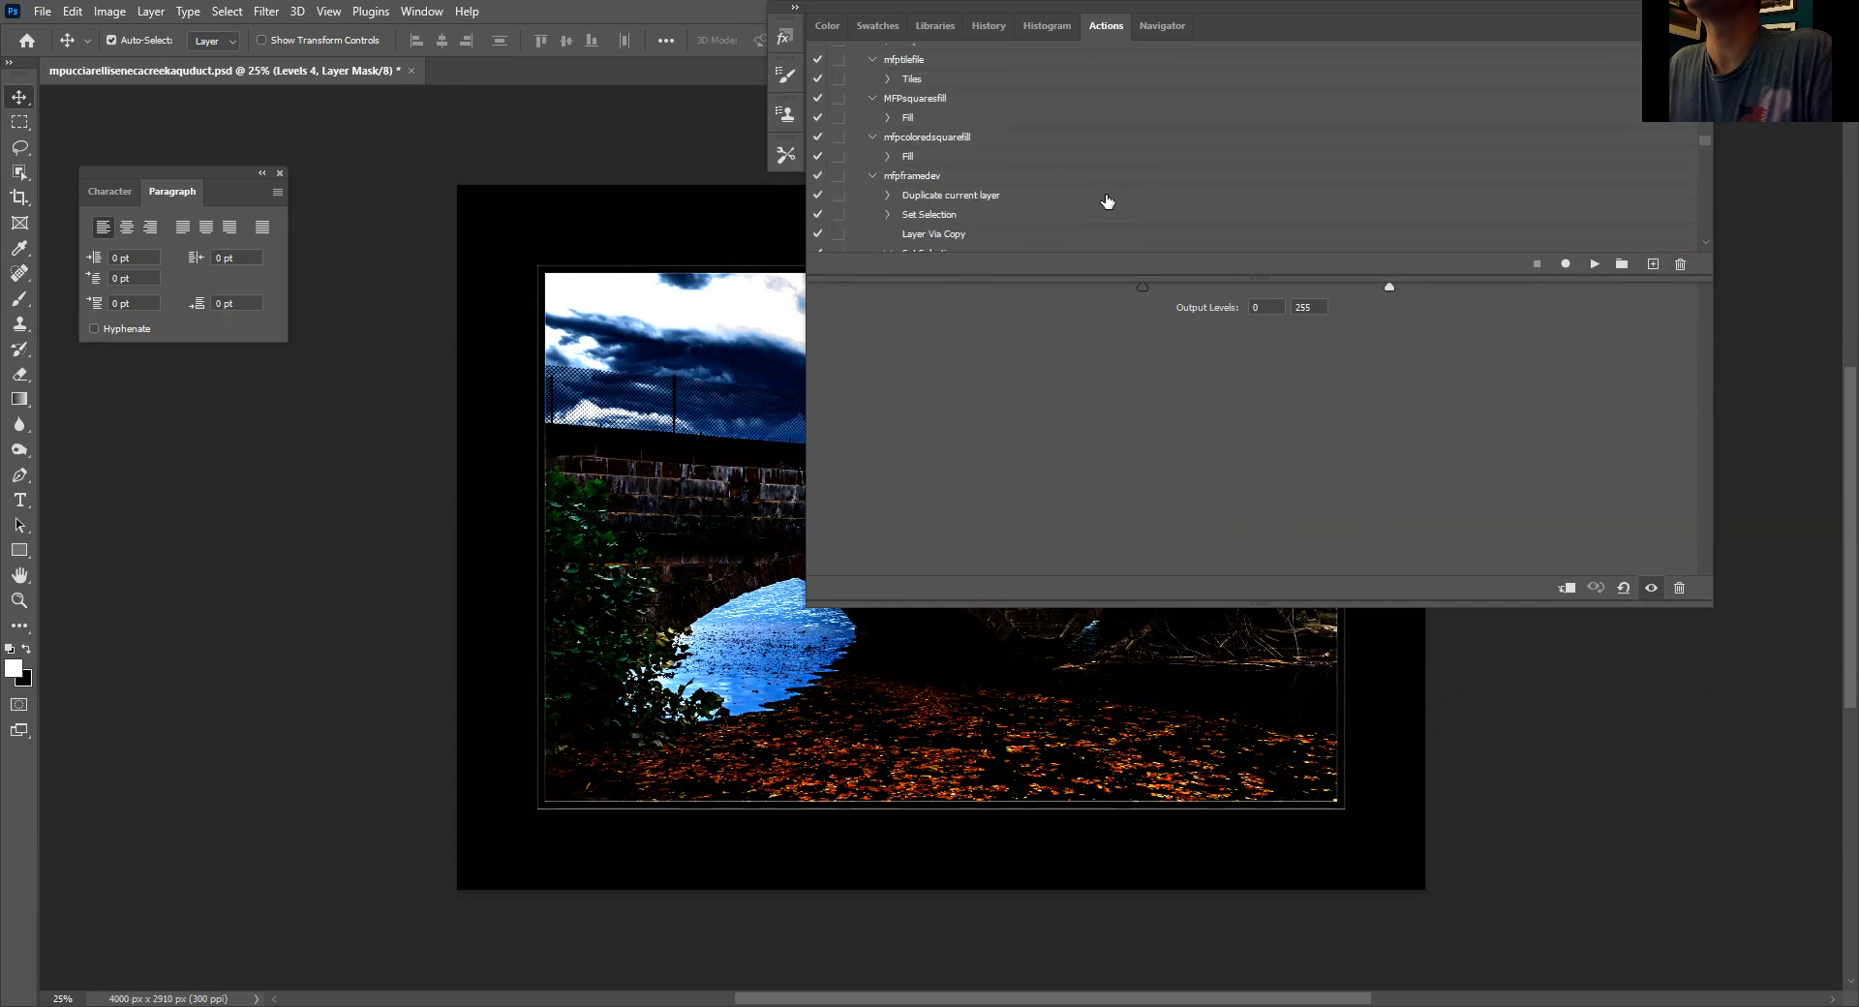
scroll(1094, 206, up, 8)
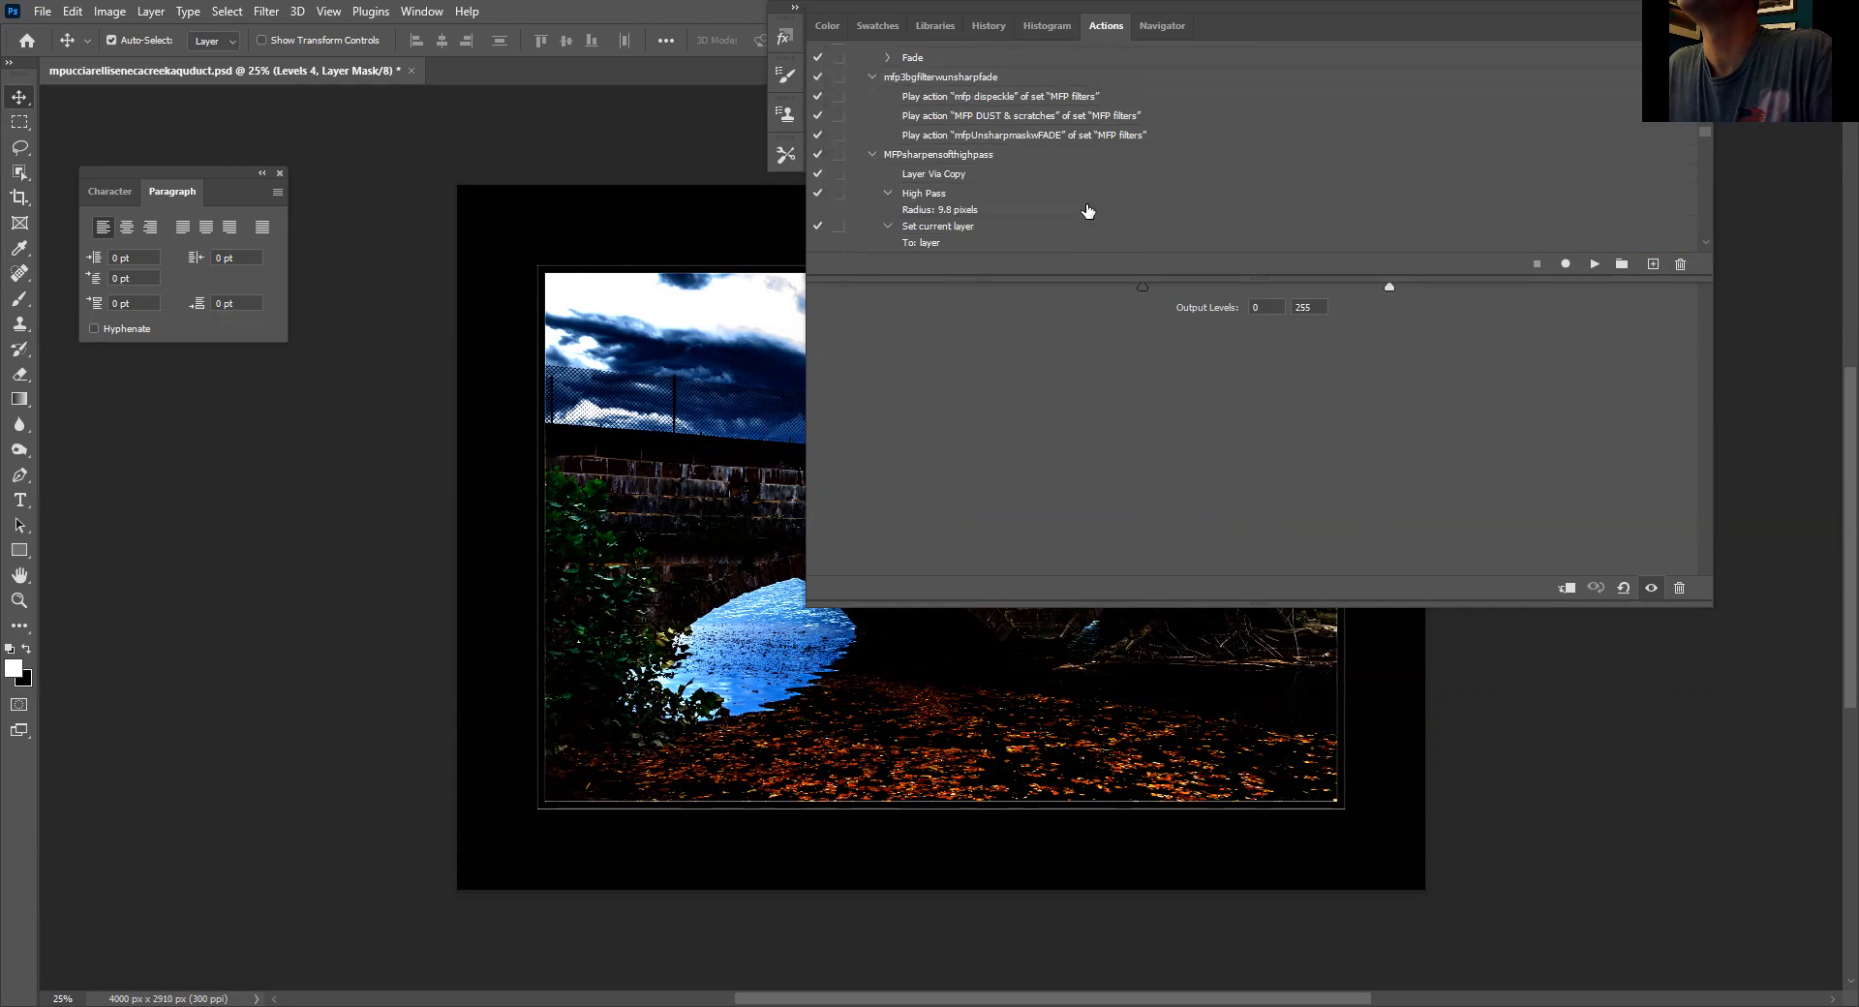
scroll(1084, 212, up, 8)
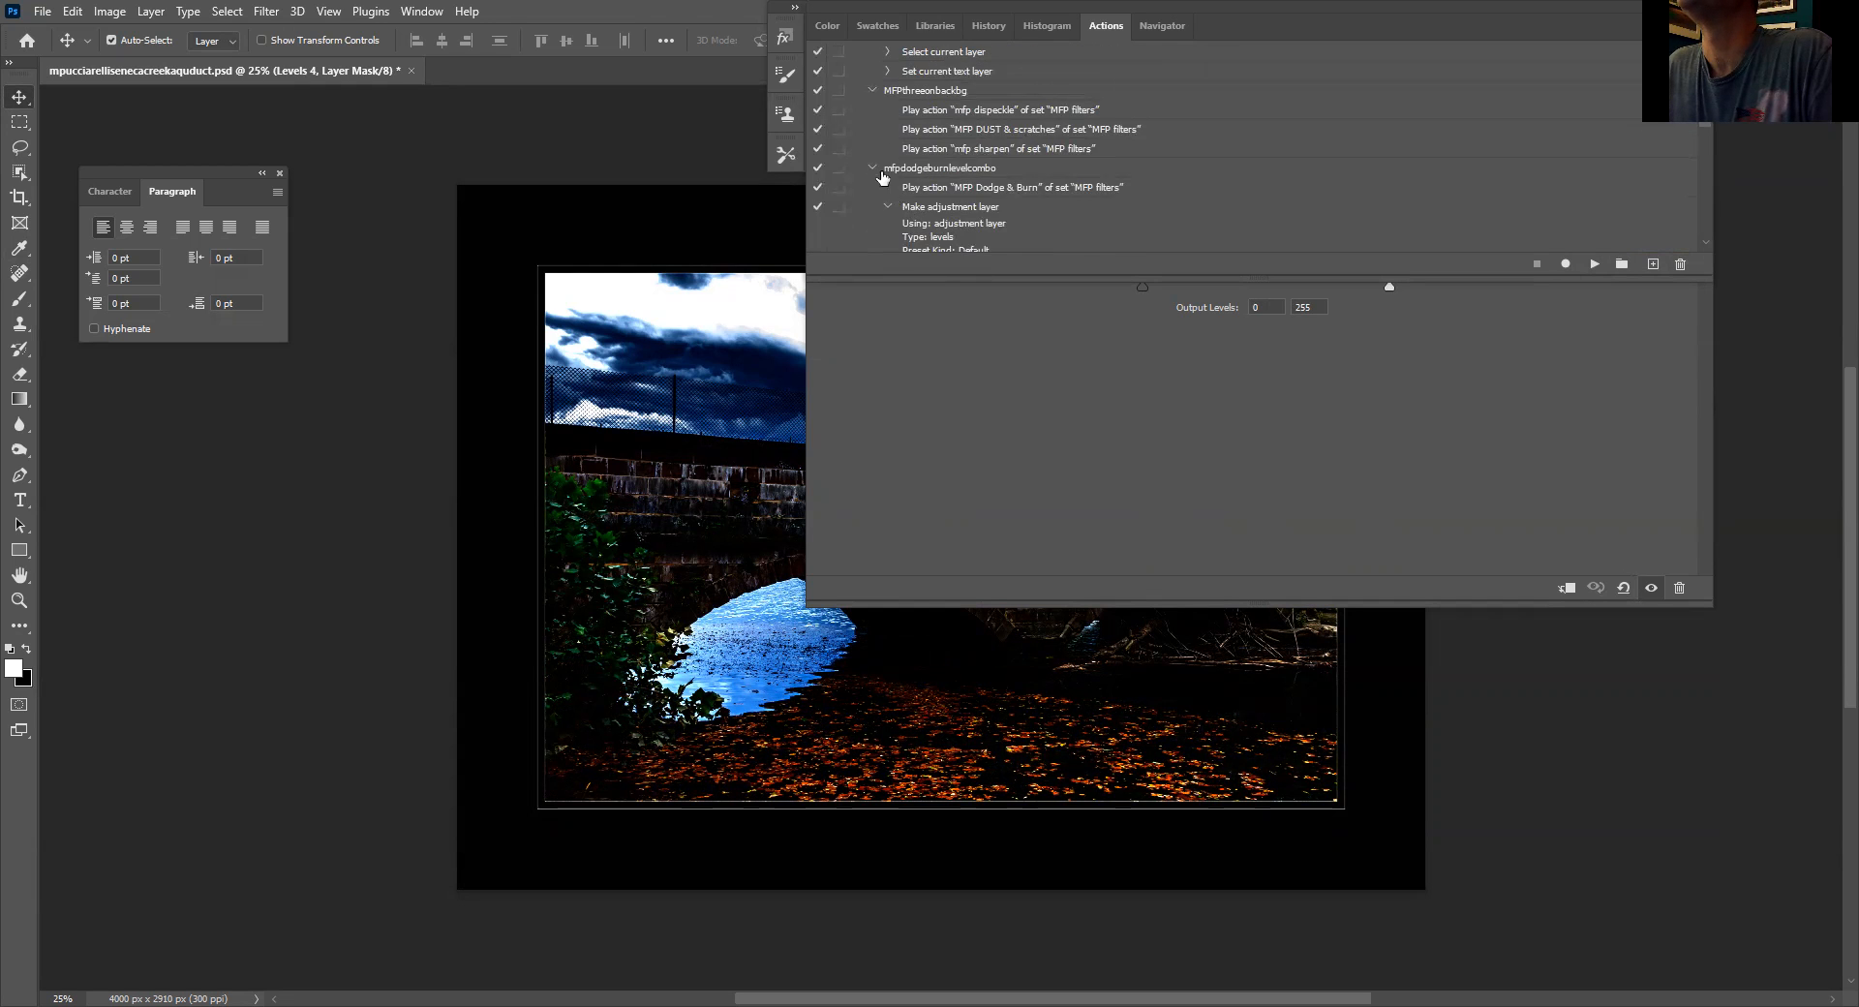
scroll(968, 199, up, 3)
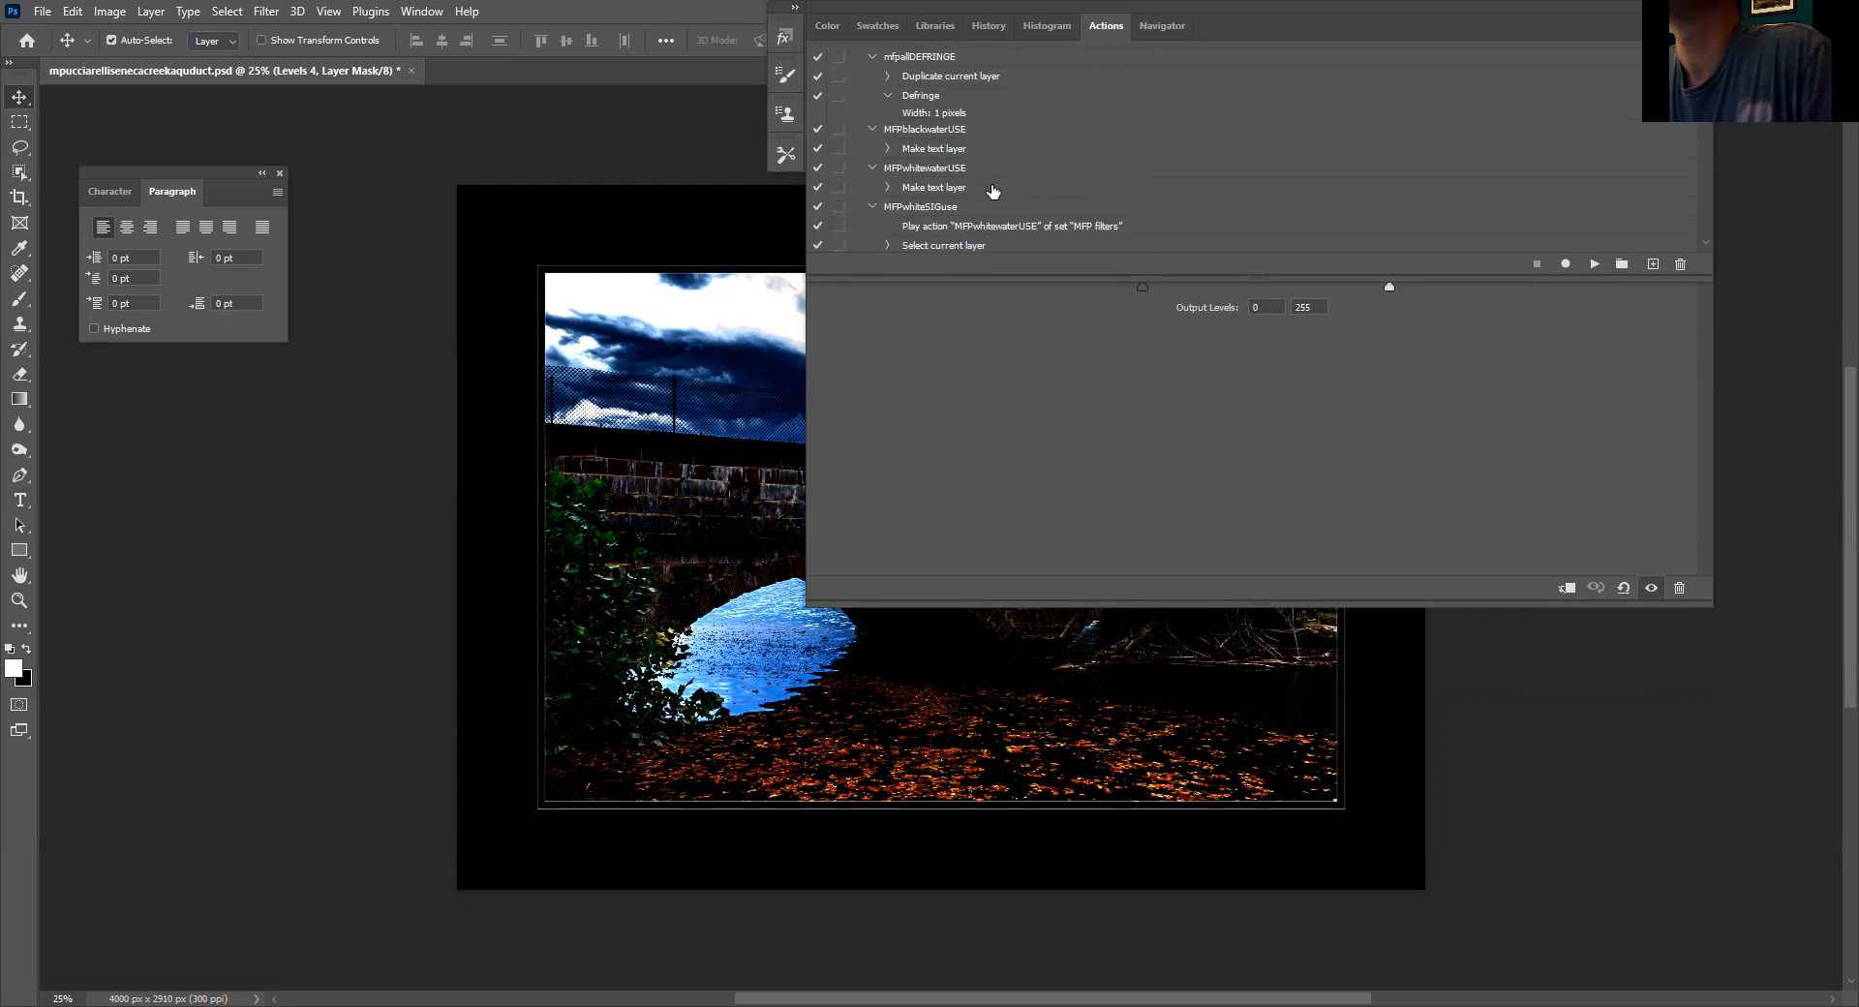
scroll(992, 204, up, 2)
scroll(1002, 206, up, 6)
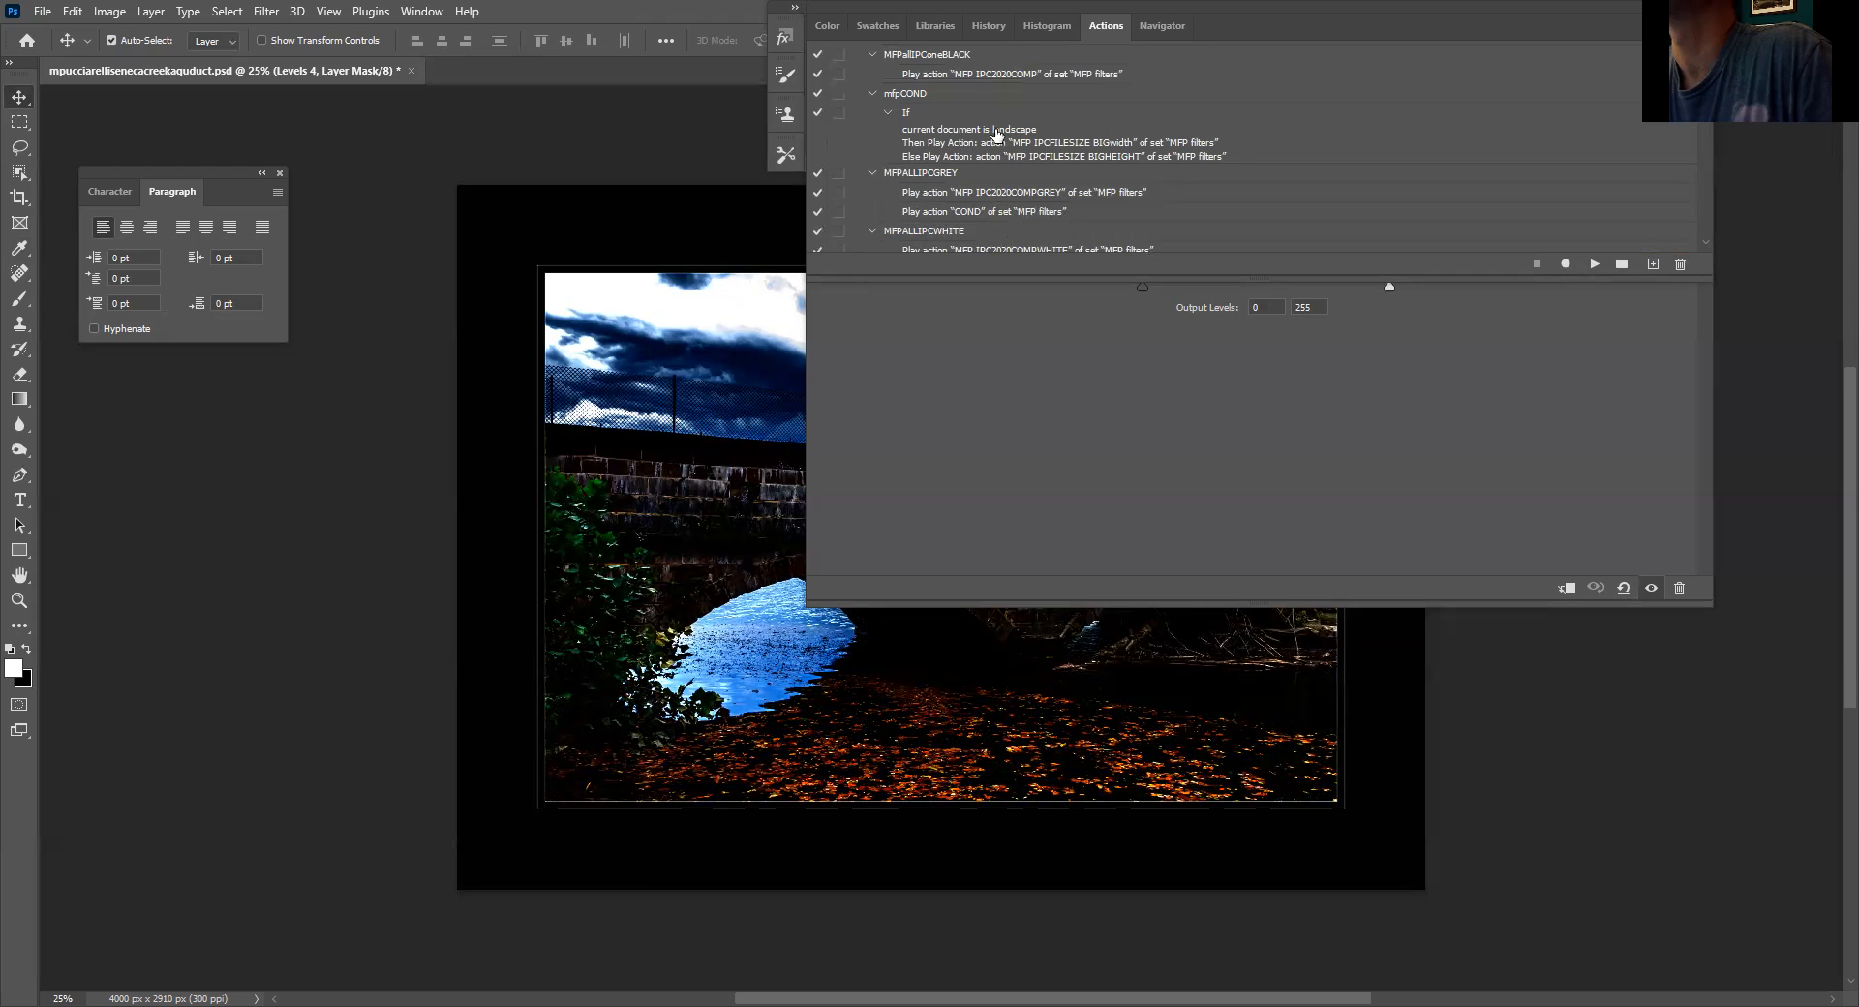
click(965, 94)
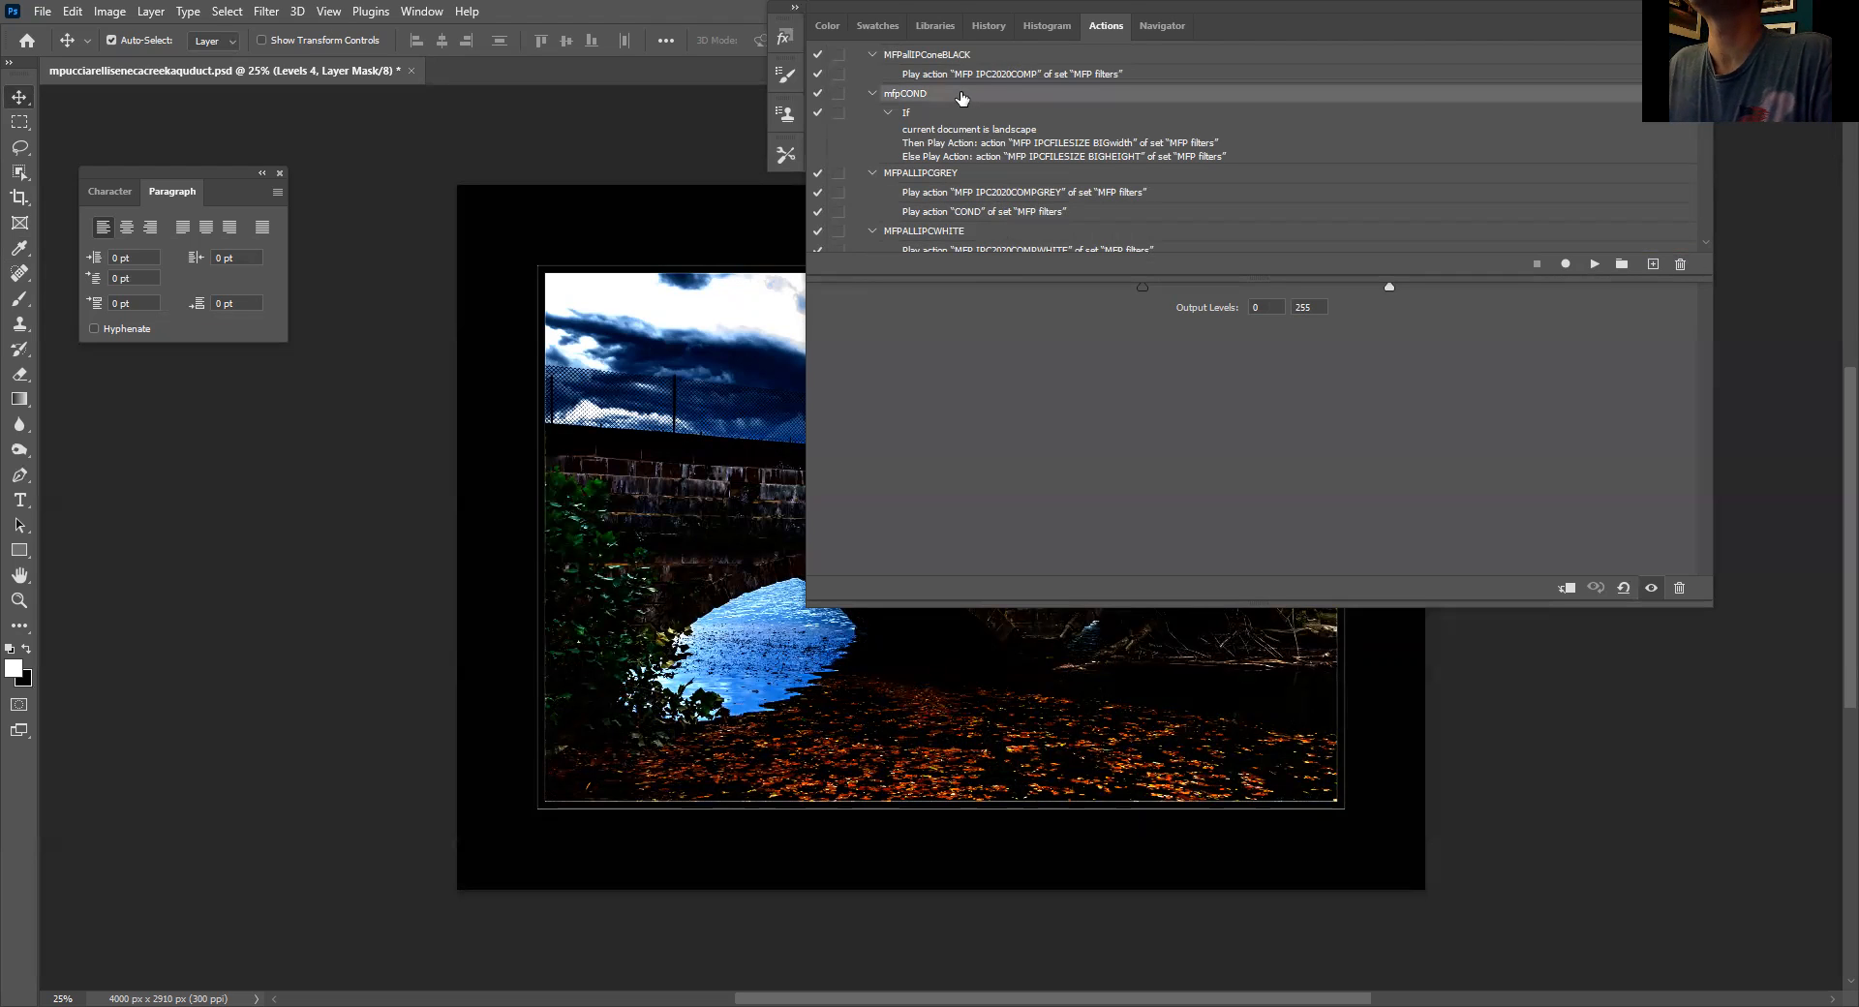
scroll(958, 124, down, 1)
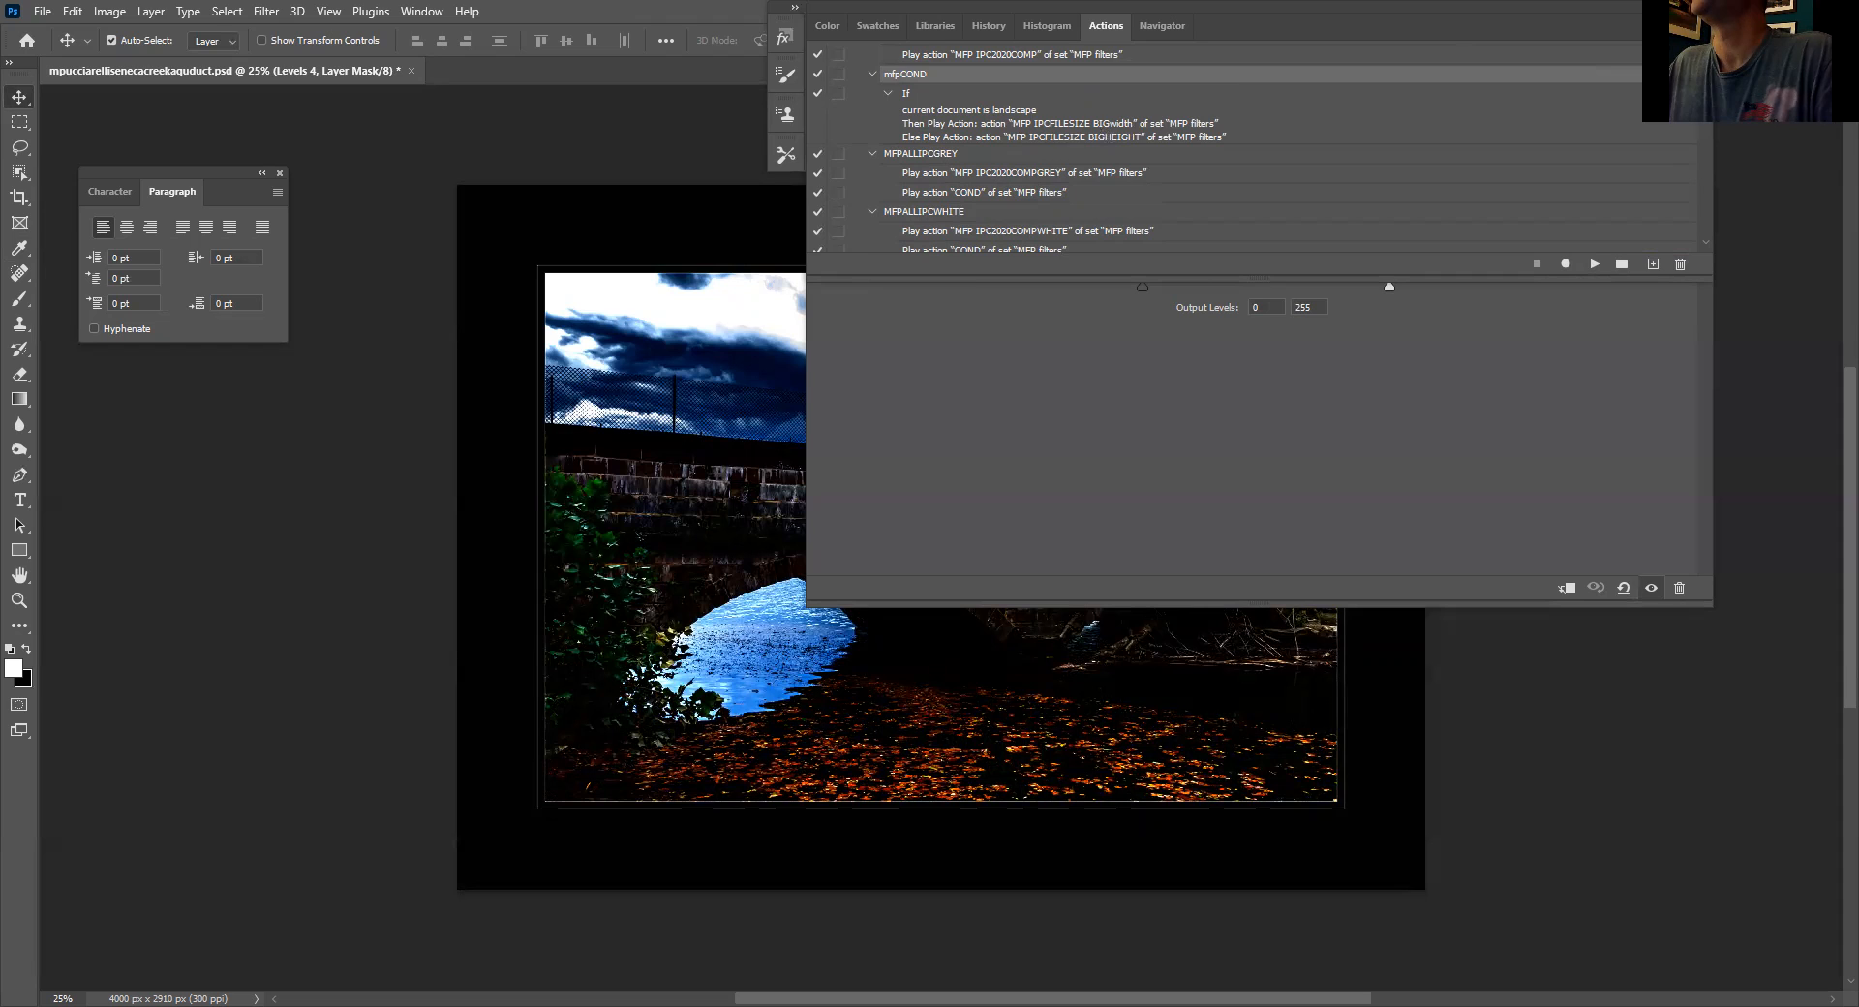
Step: Open a new conditional action and examine its If Current, Then Play Action and Else Play Action choices, leaving without inserting it
click(1701, 26)
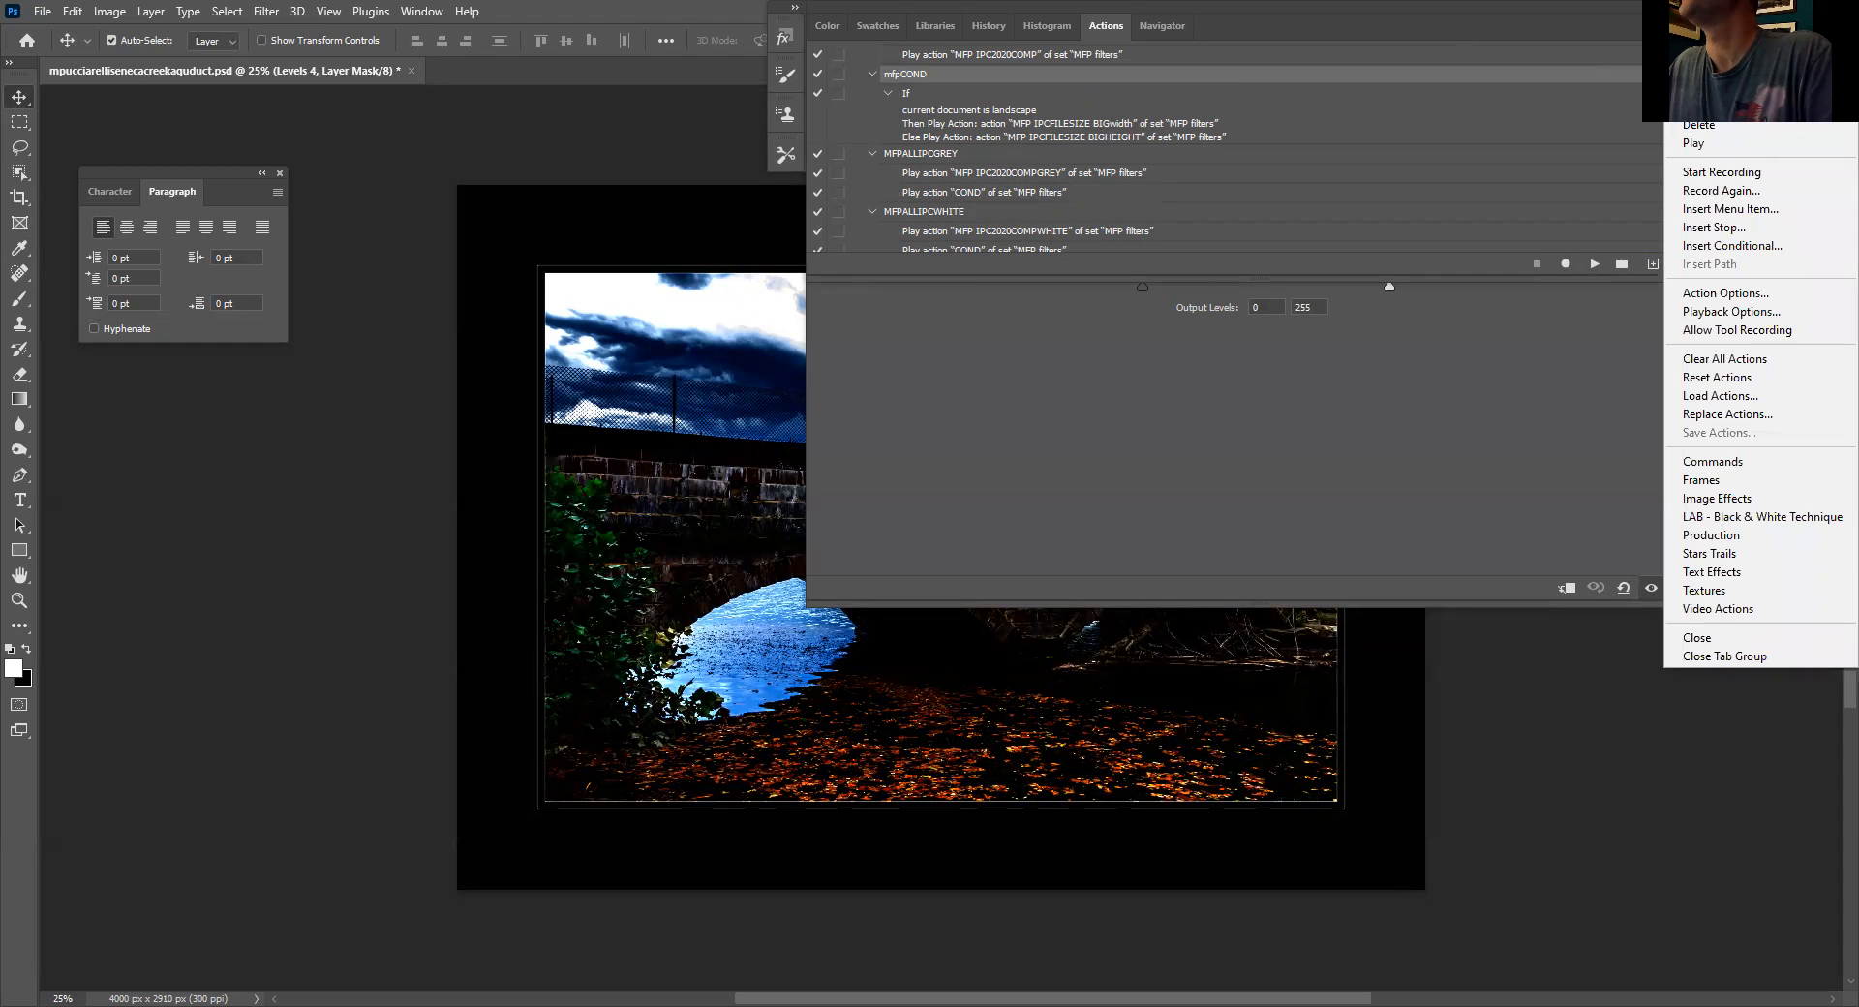
click(1745, 247)
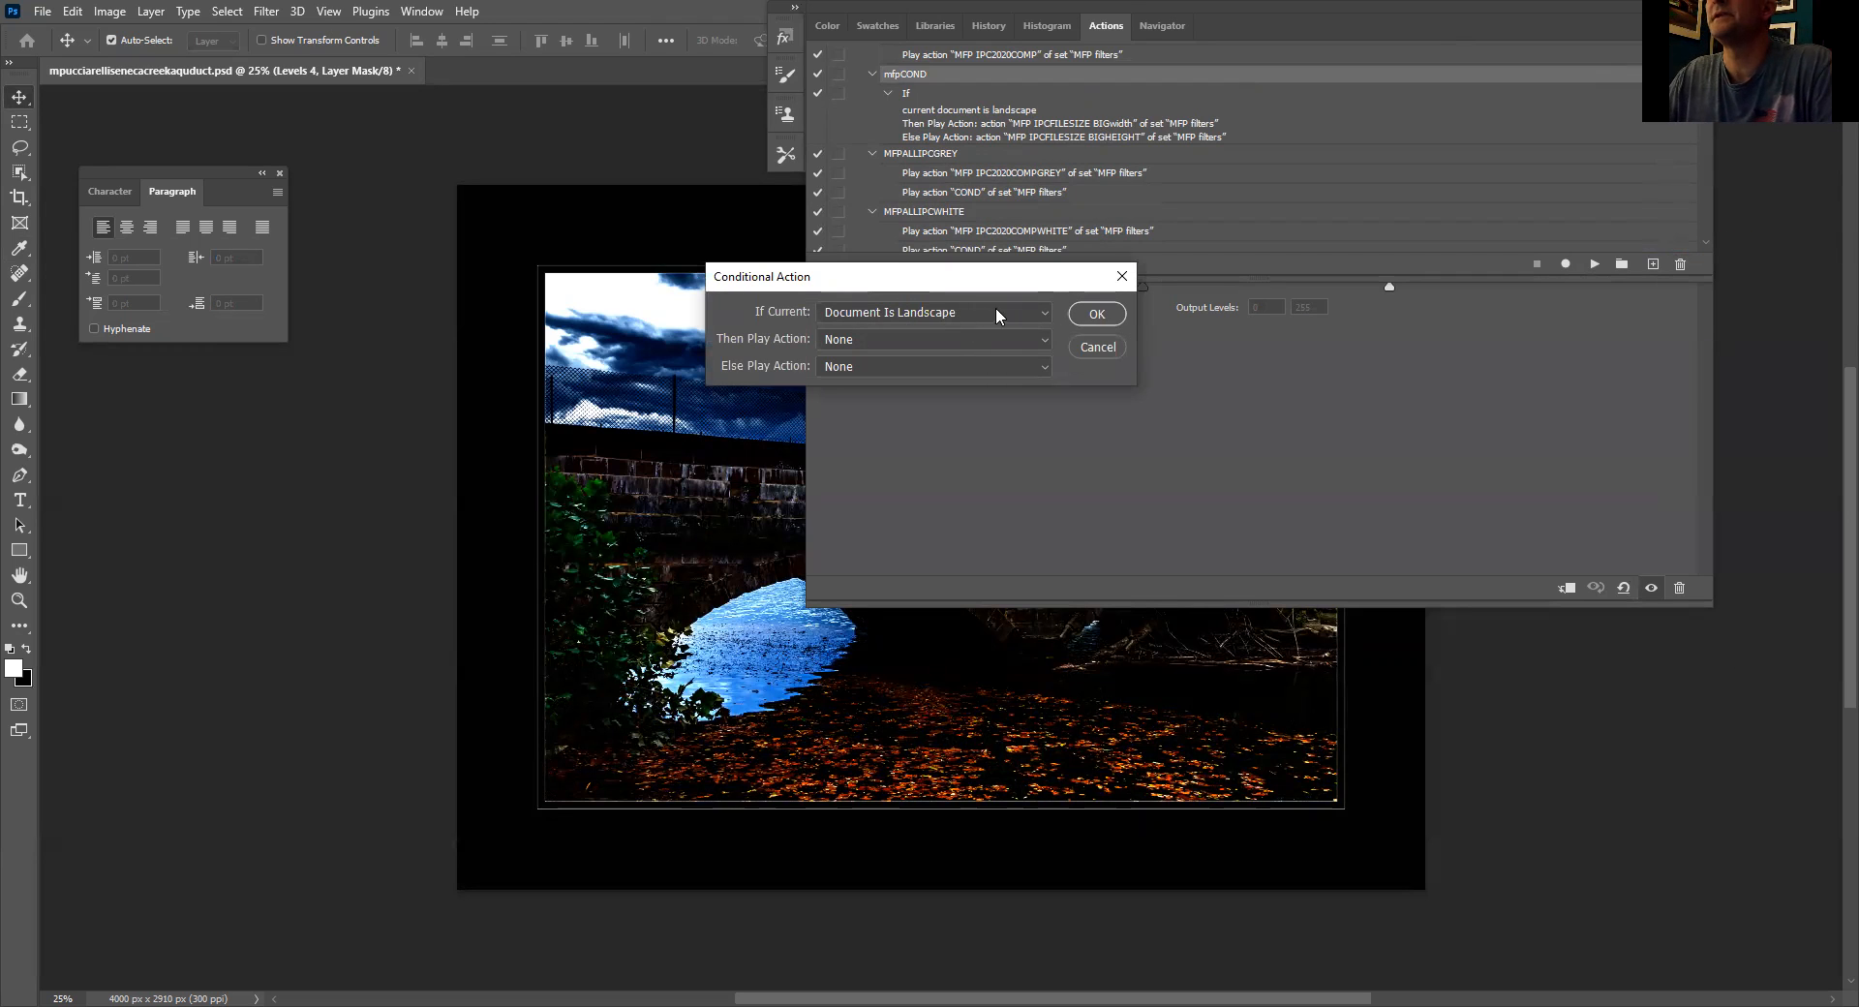
click(1040, 320)
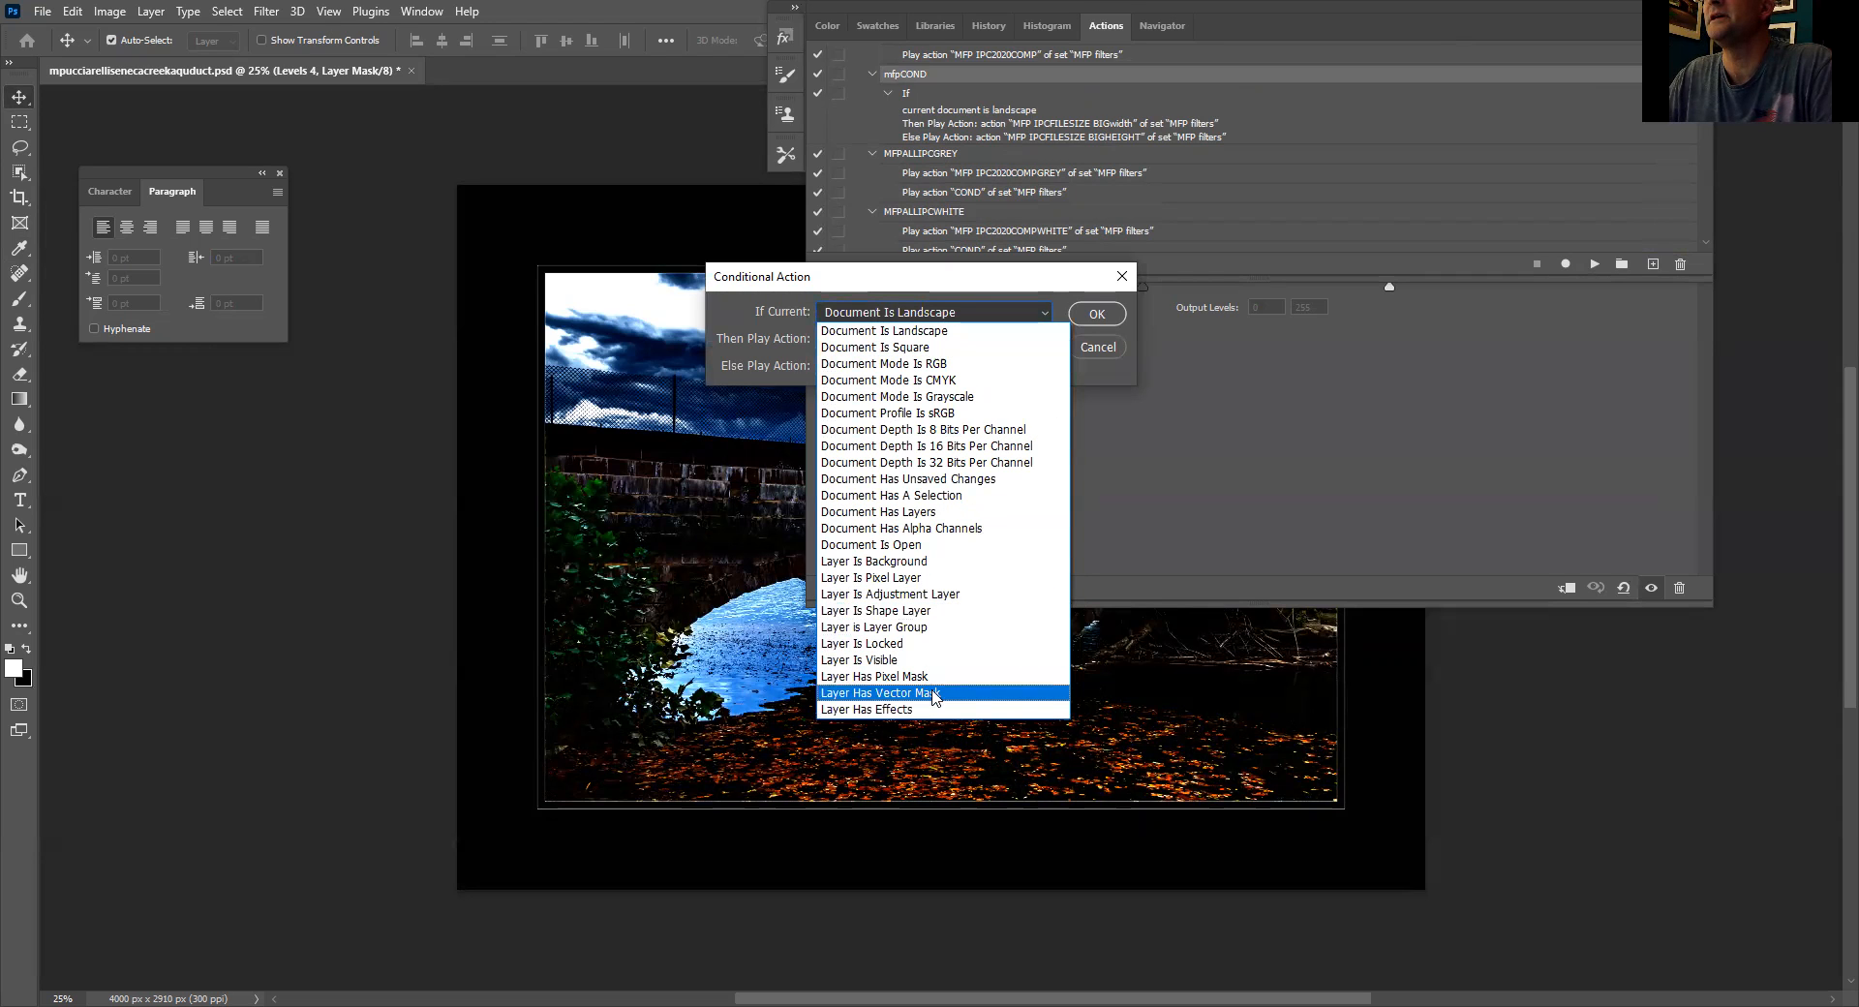
click(995, 280)
click(1036, 339)
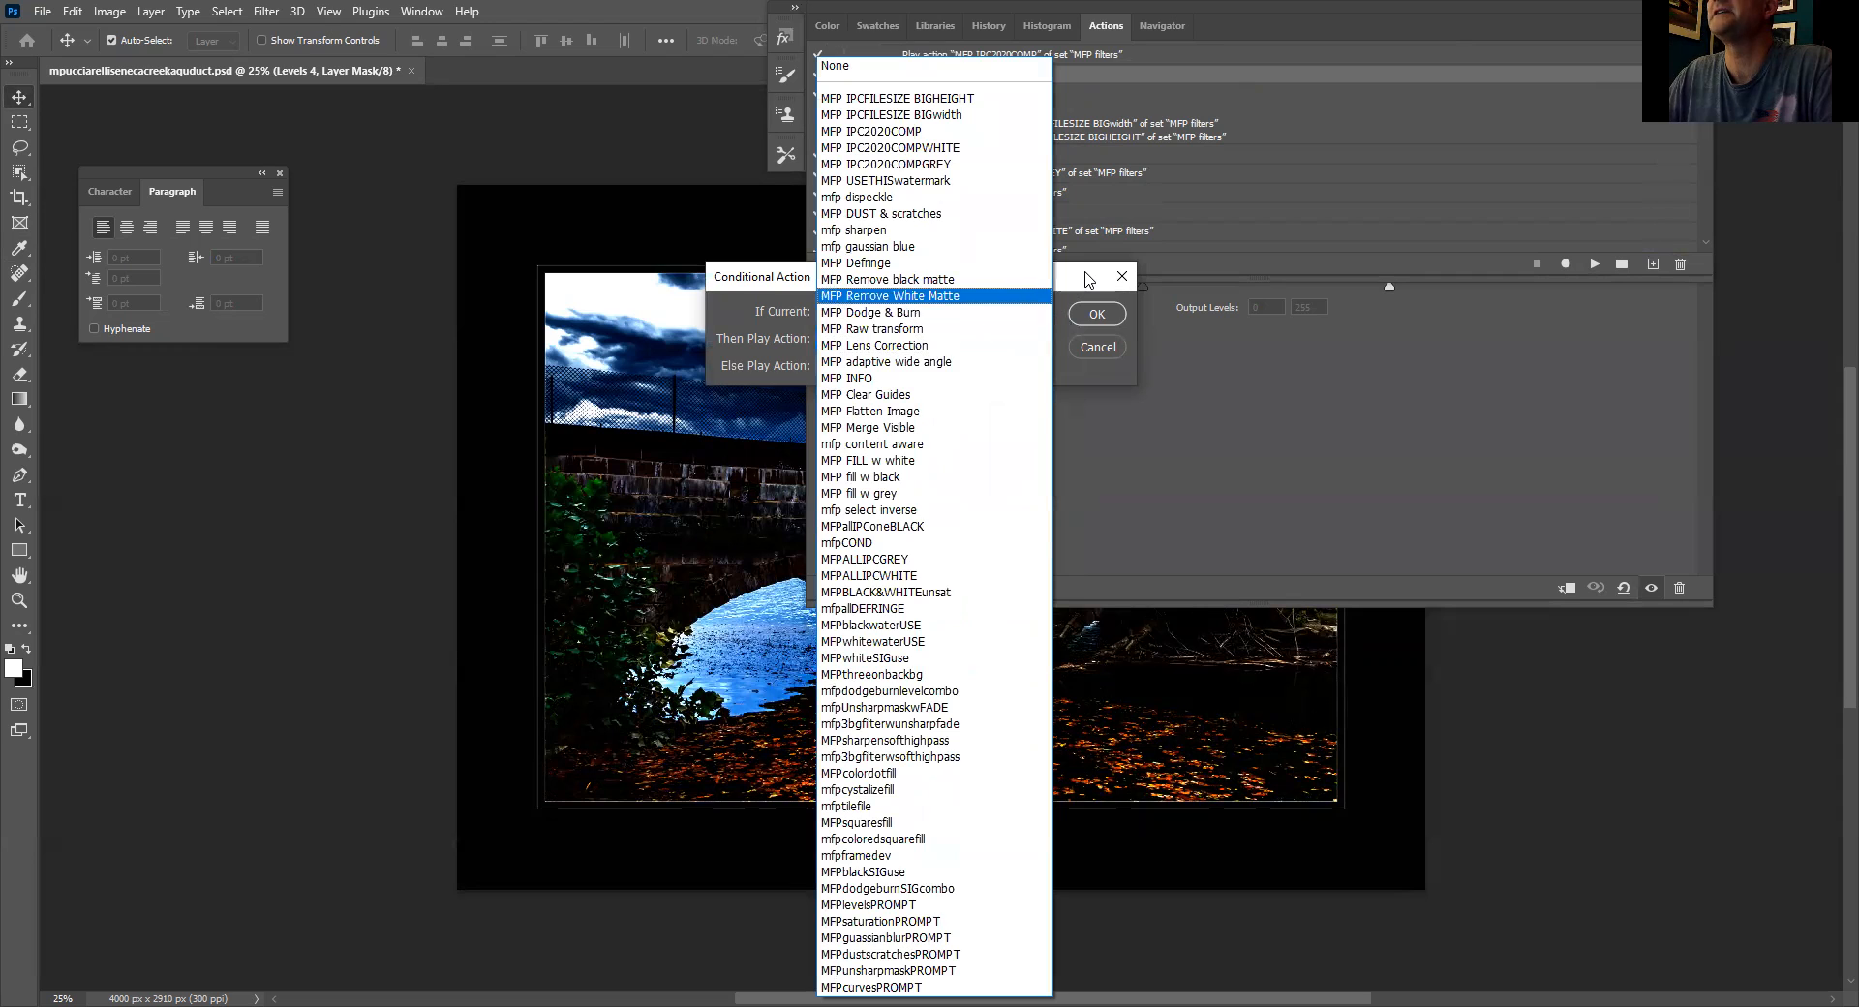
key(Escape)
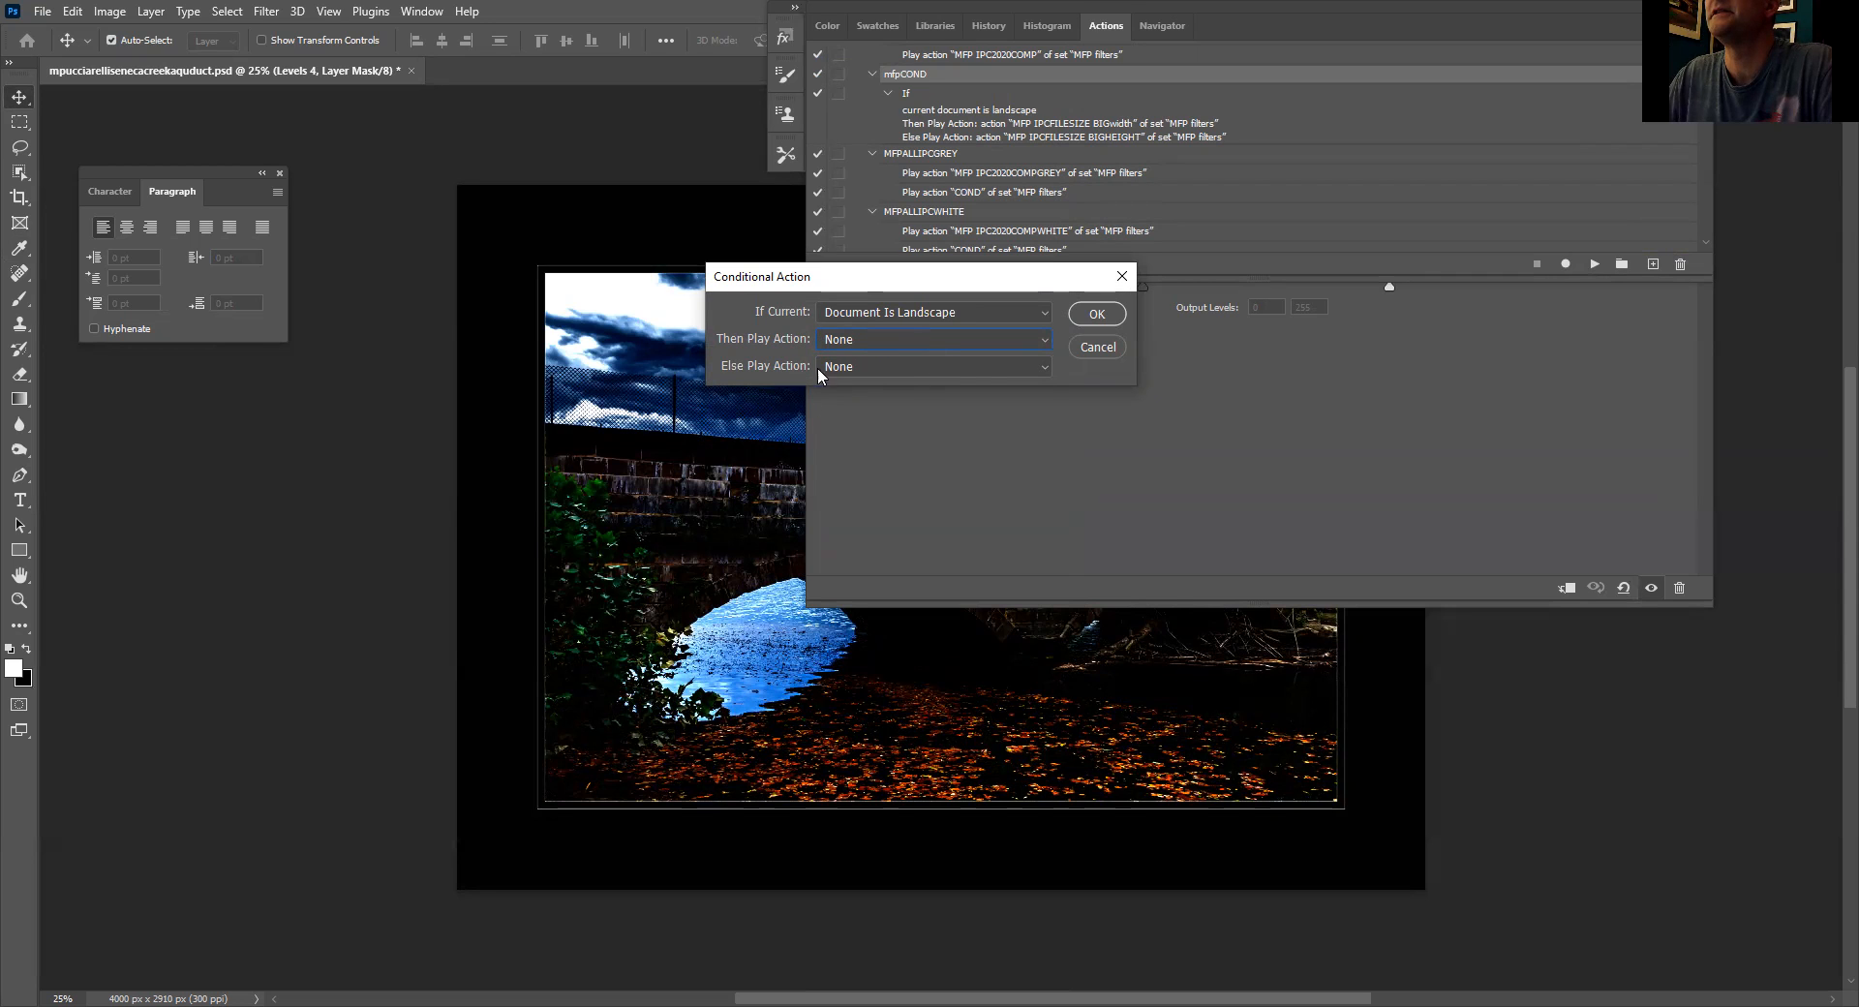
click(1043, 362)
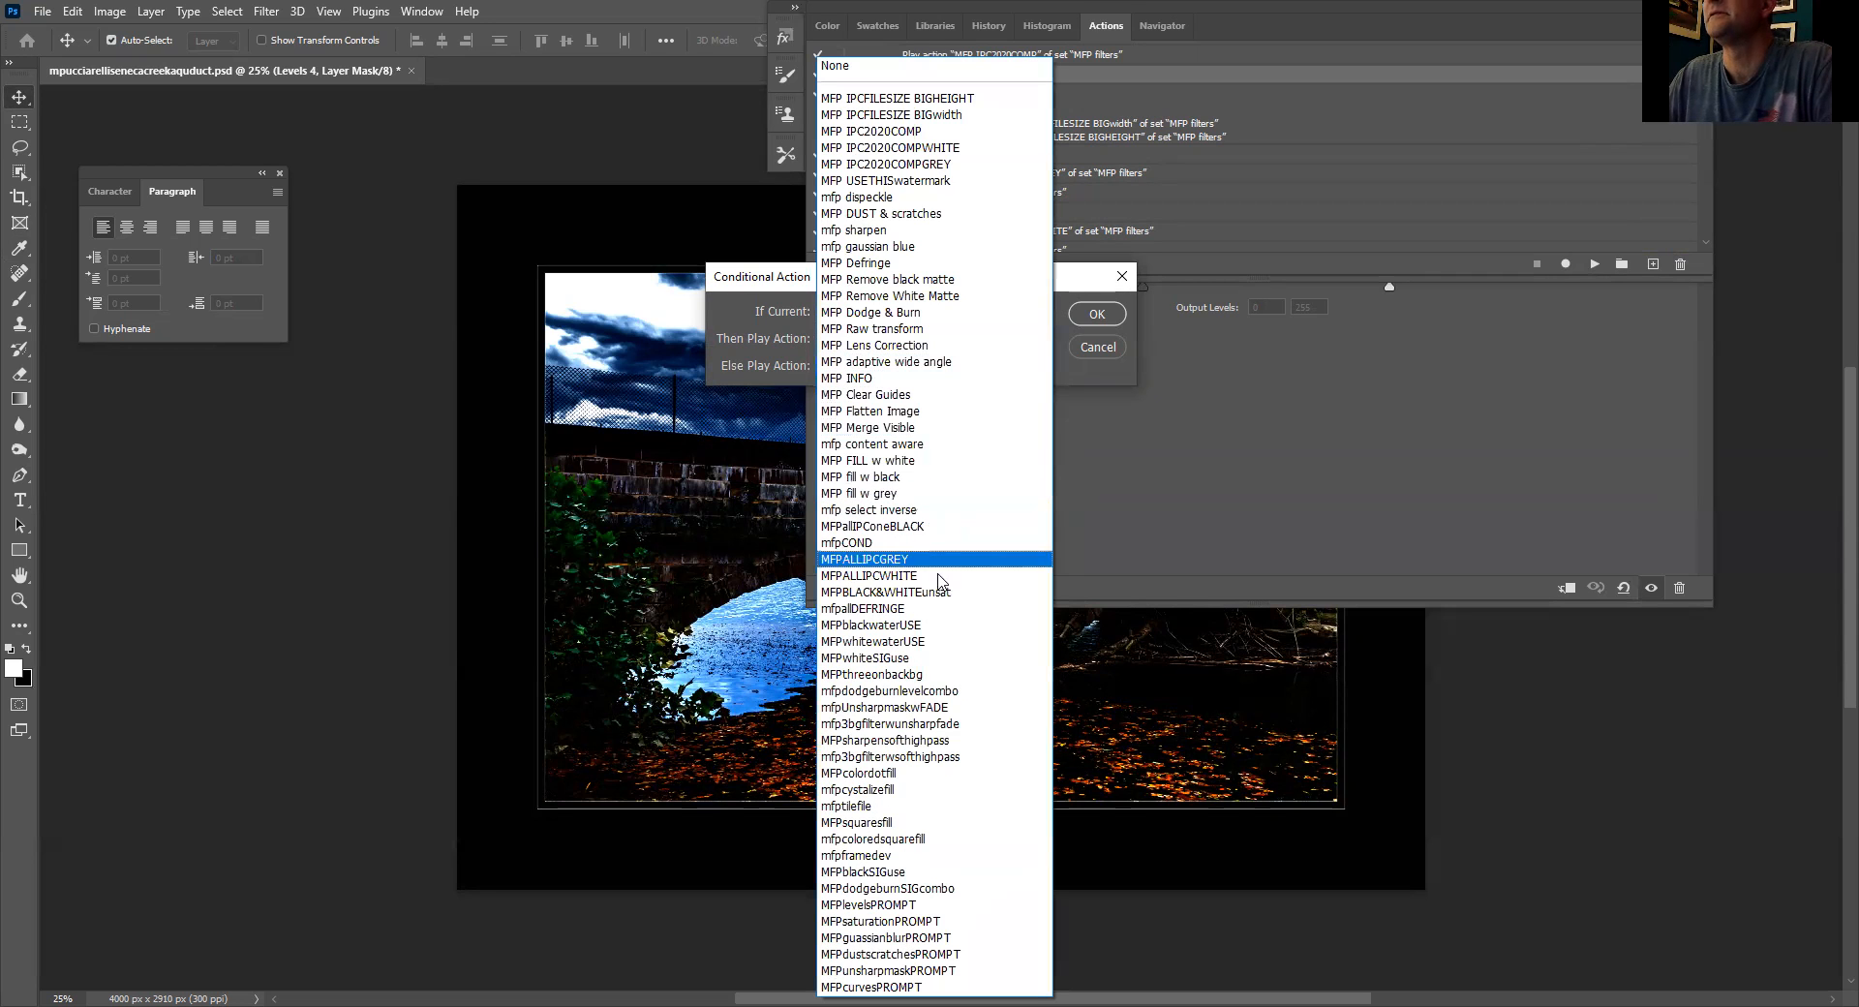
click(741, 283)
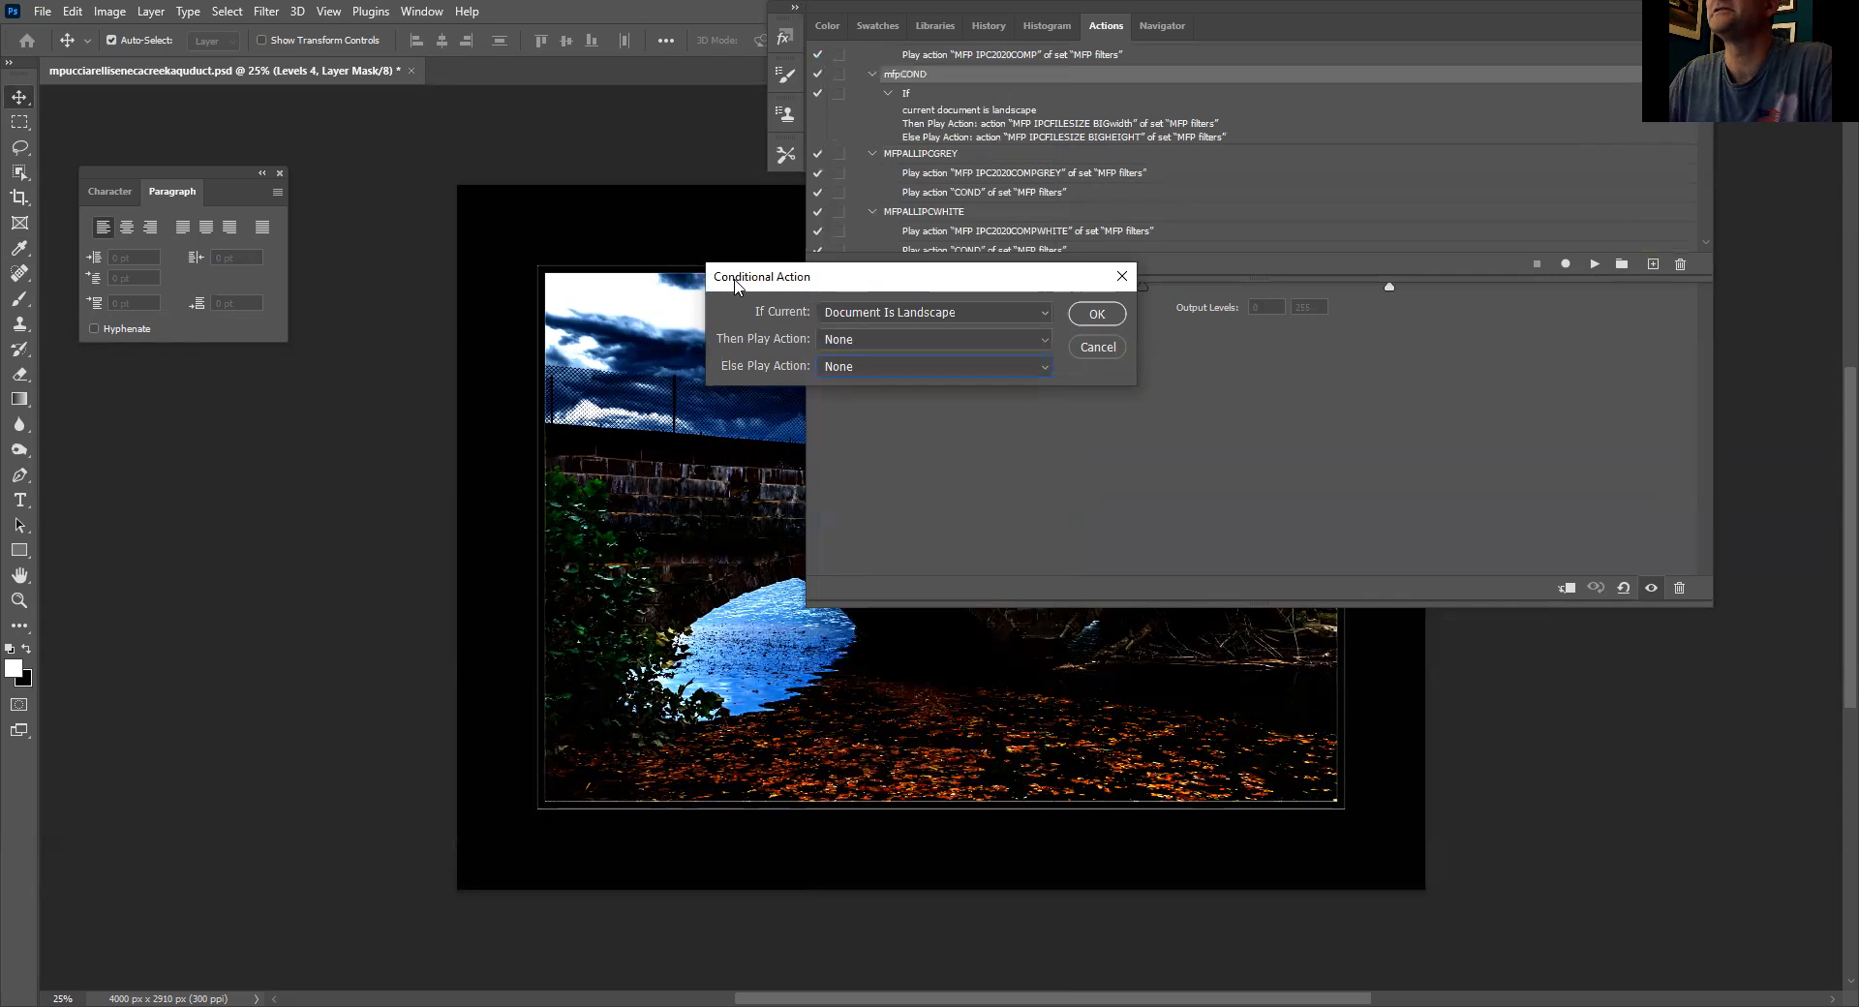
click(1086, 345)
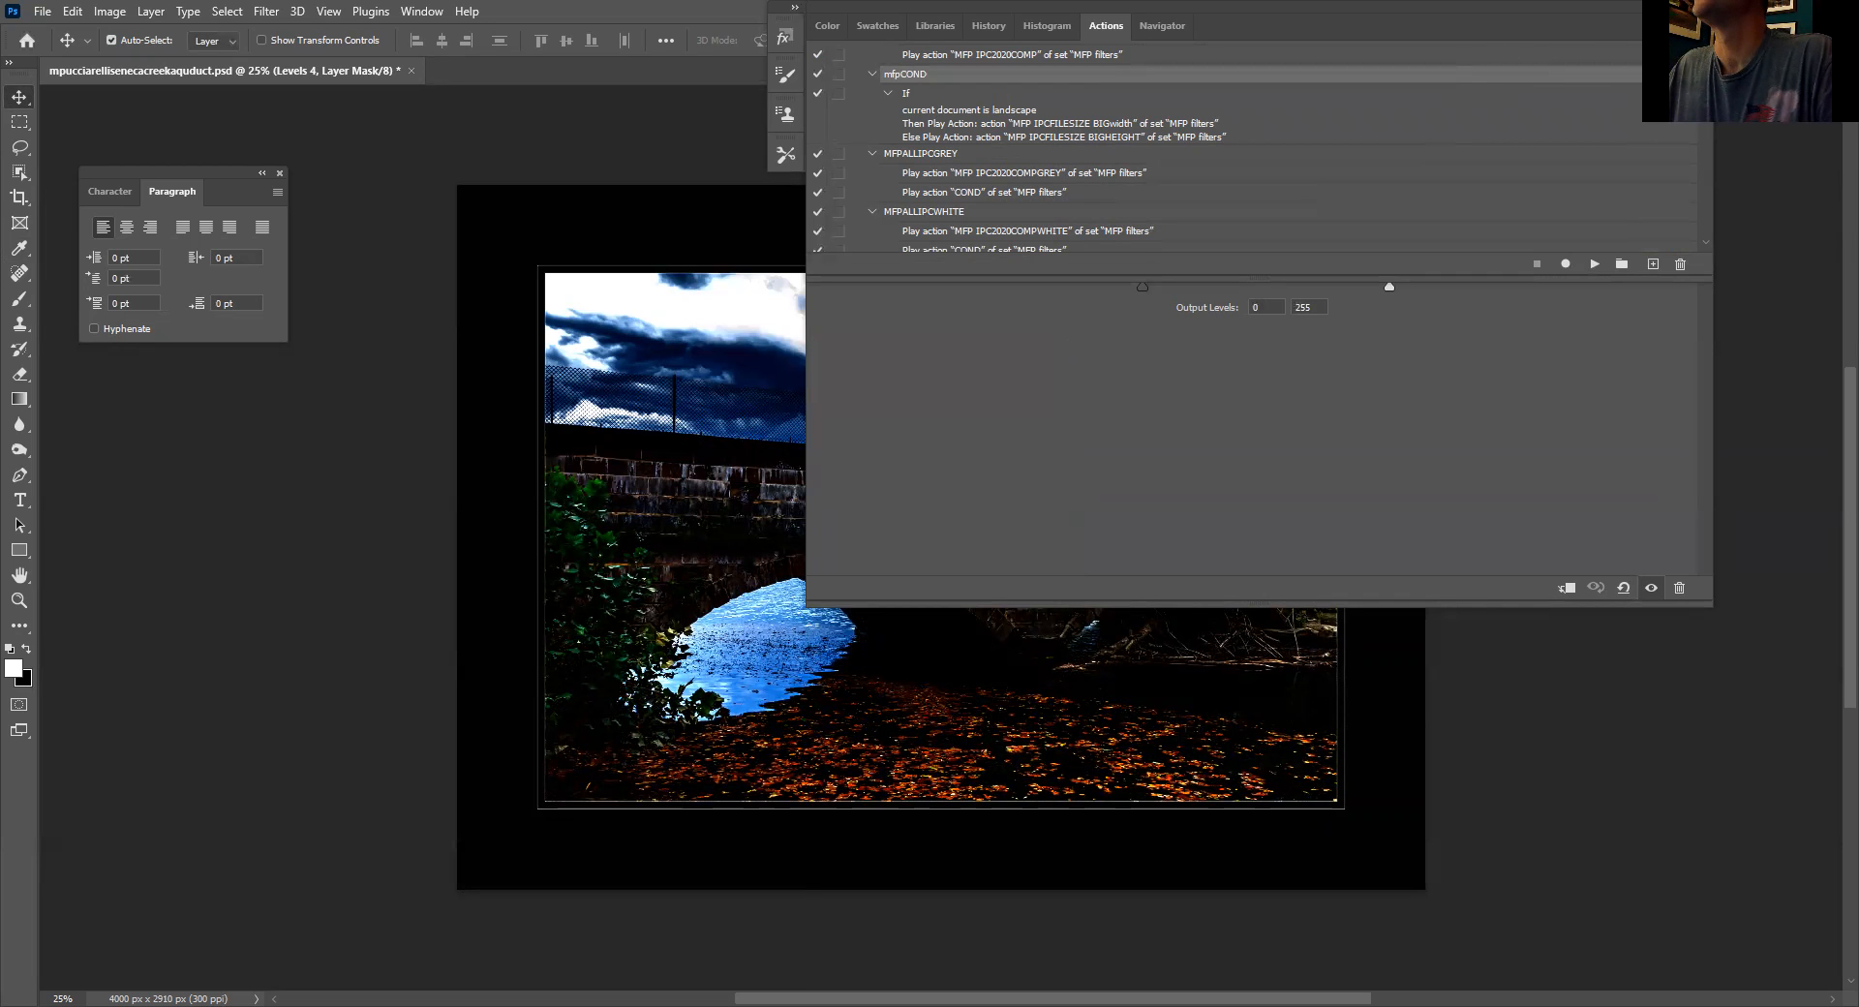
Step: Display the actions in Button Mode and look through the colored action buttons
click(1702, 26)
click(1703, 39)
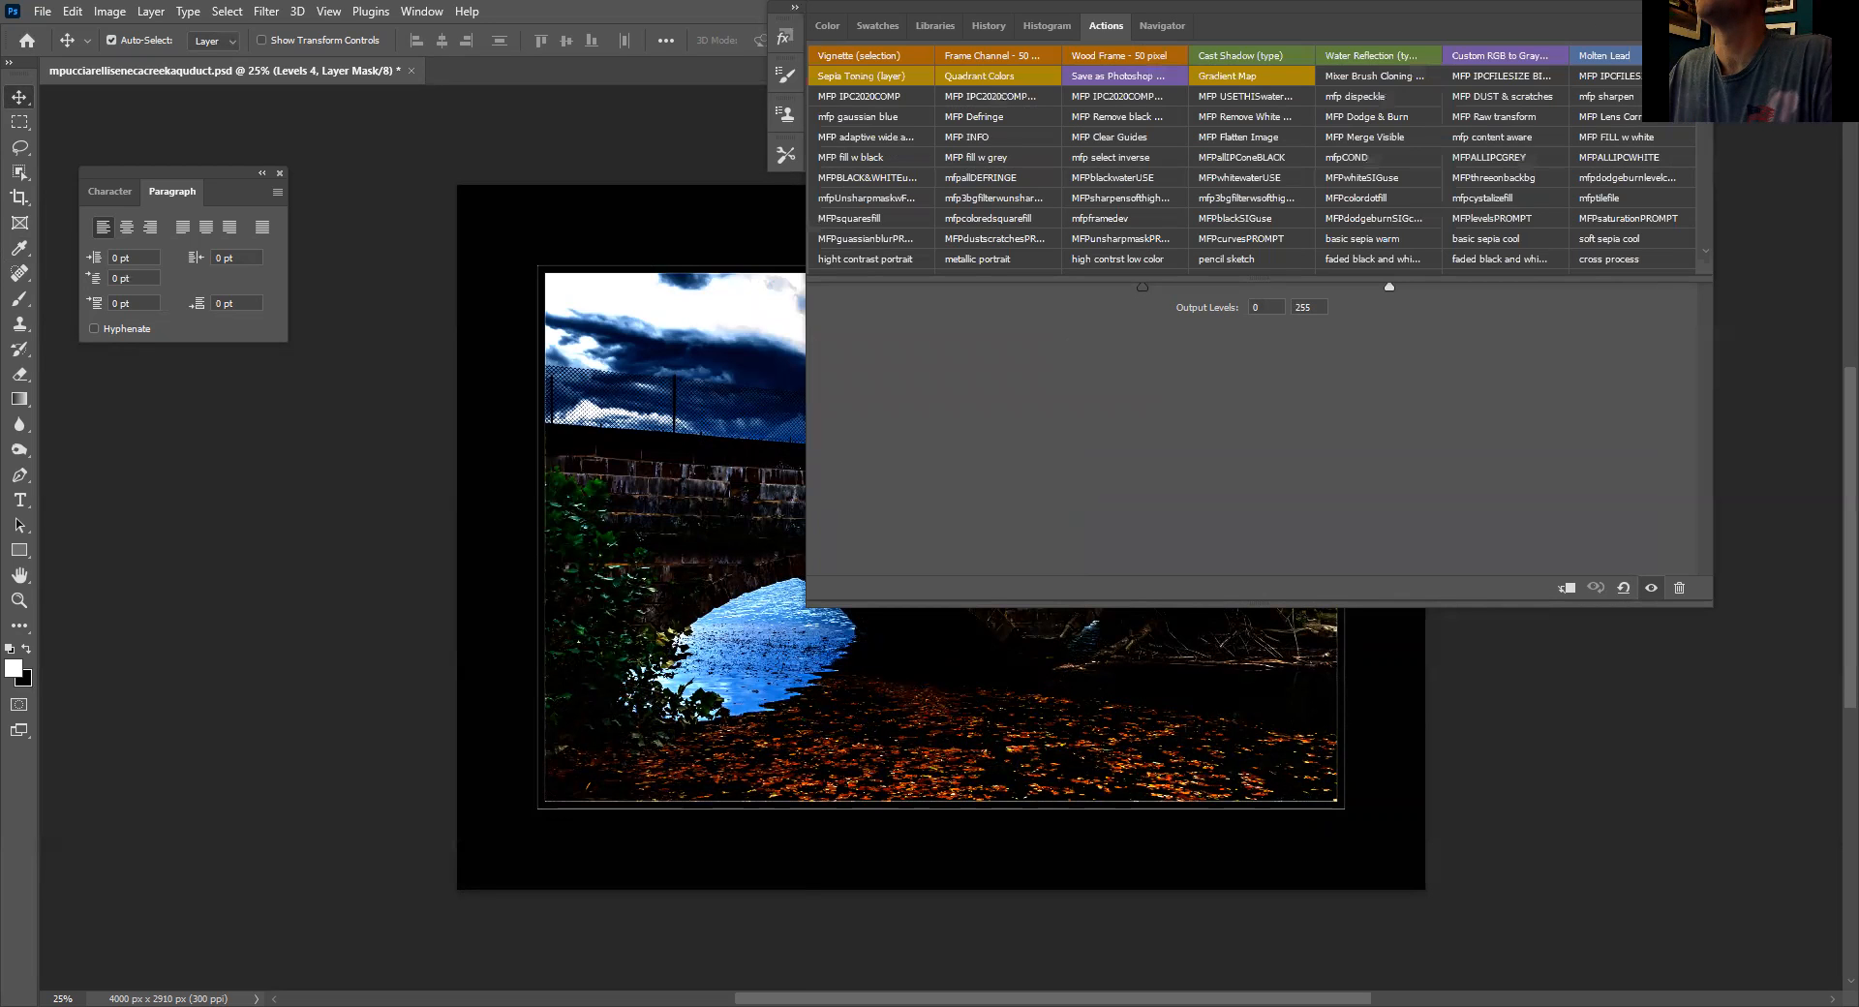
scroll(1102, 176, down, 3)
scroll(1084, 150, down, 1)
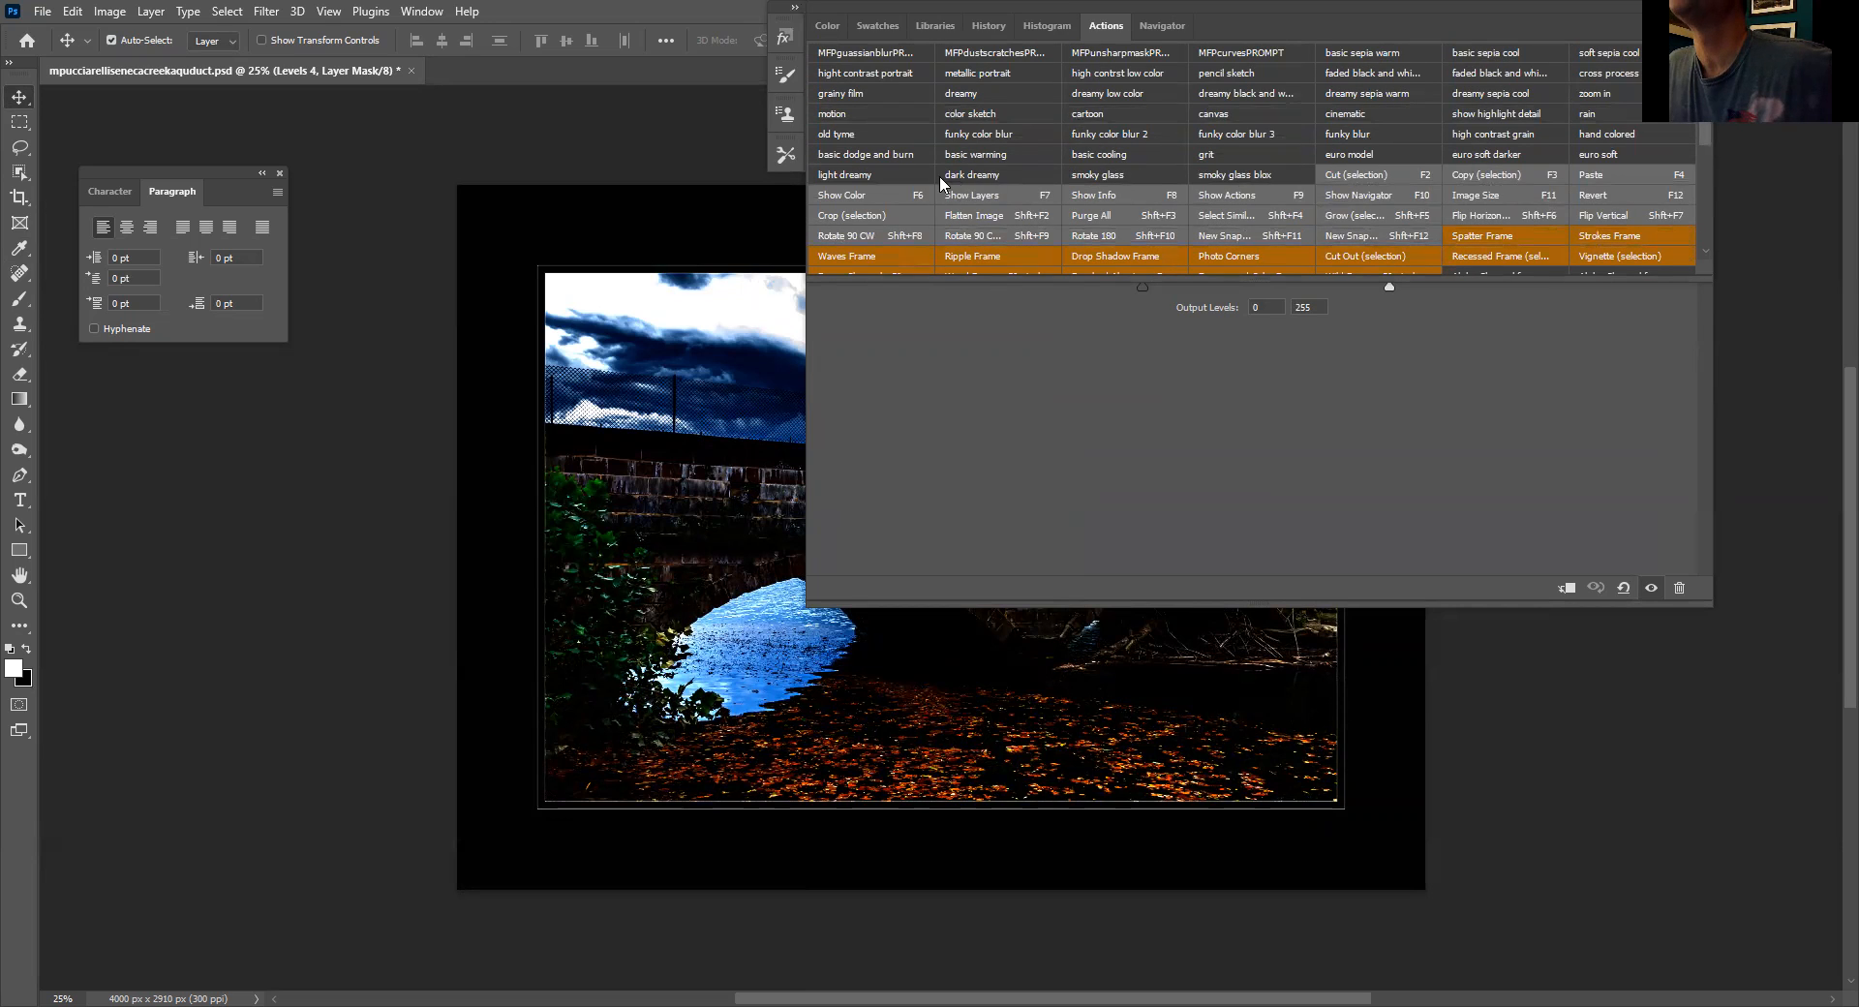
scroll(982, 172, up, 2)
scroll(966, 183, up, 1)
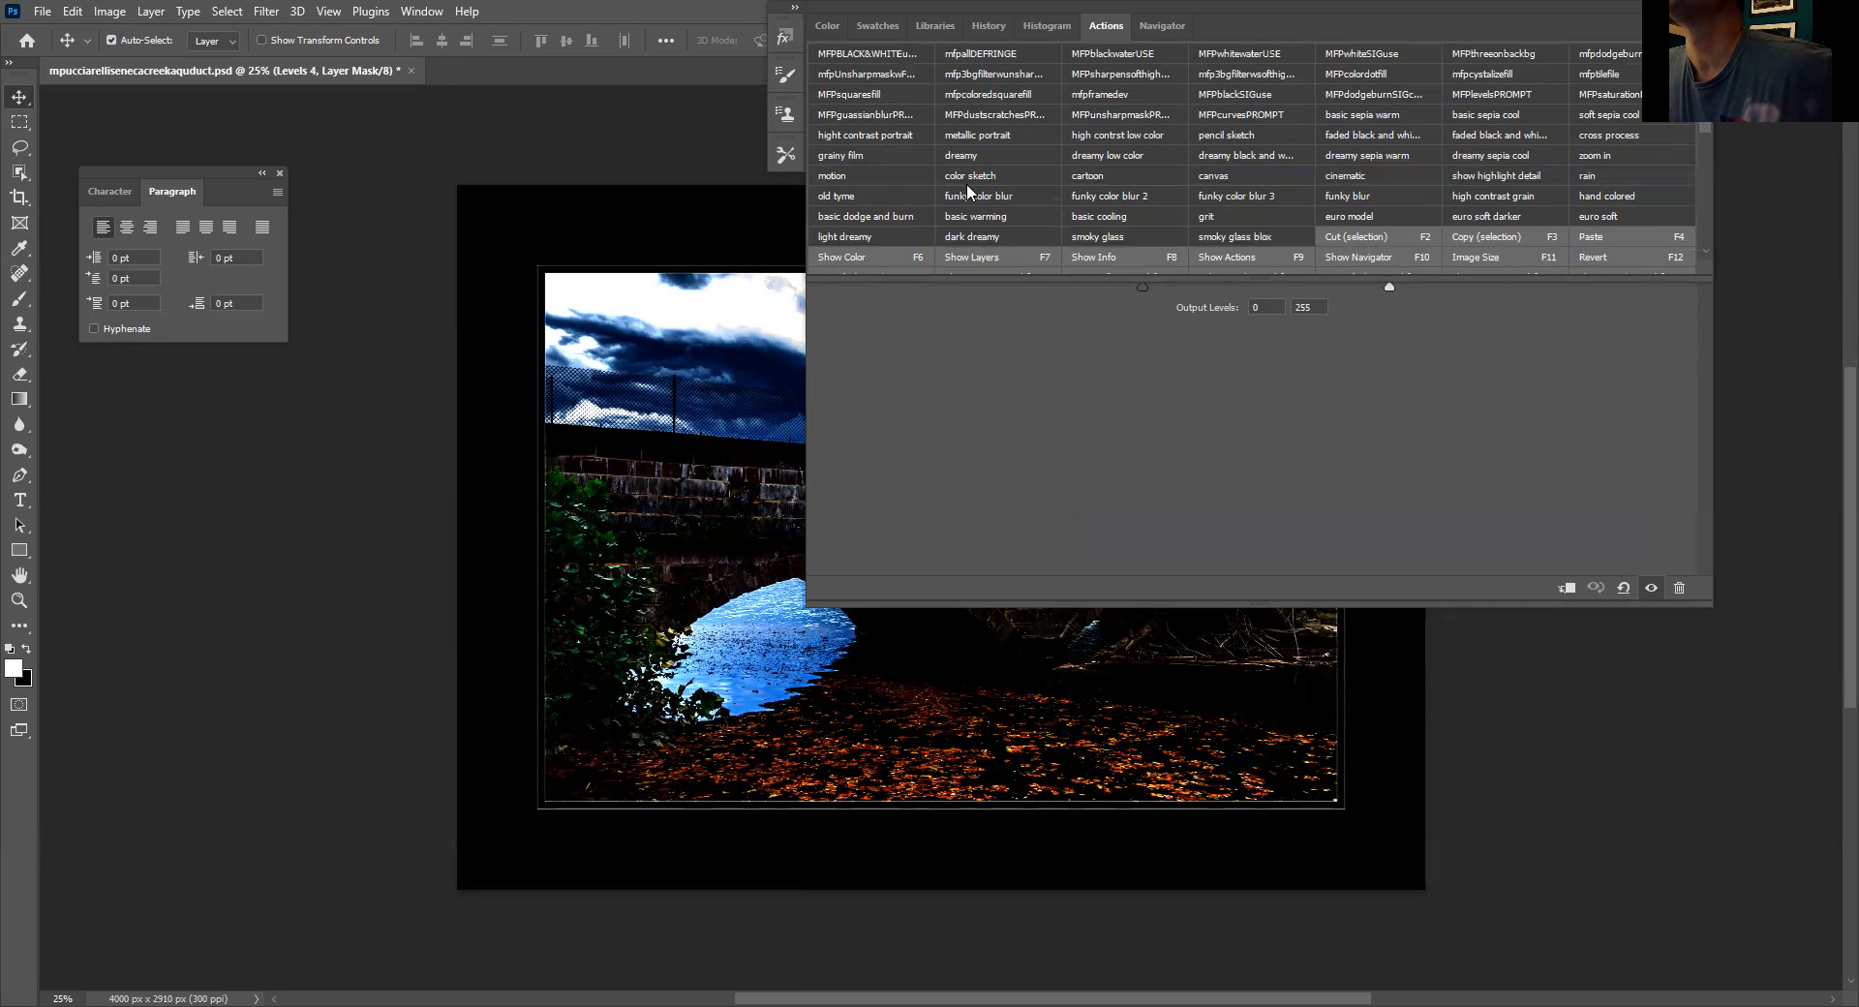
scroll(1092, 188, up, 3)
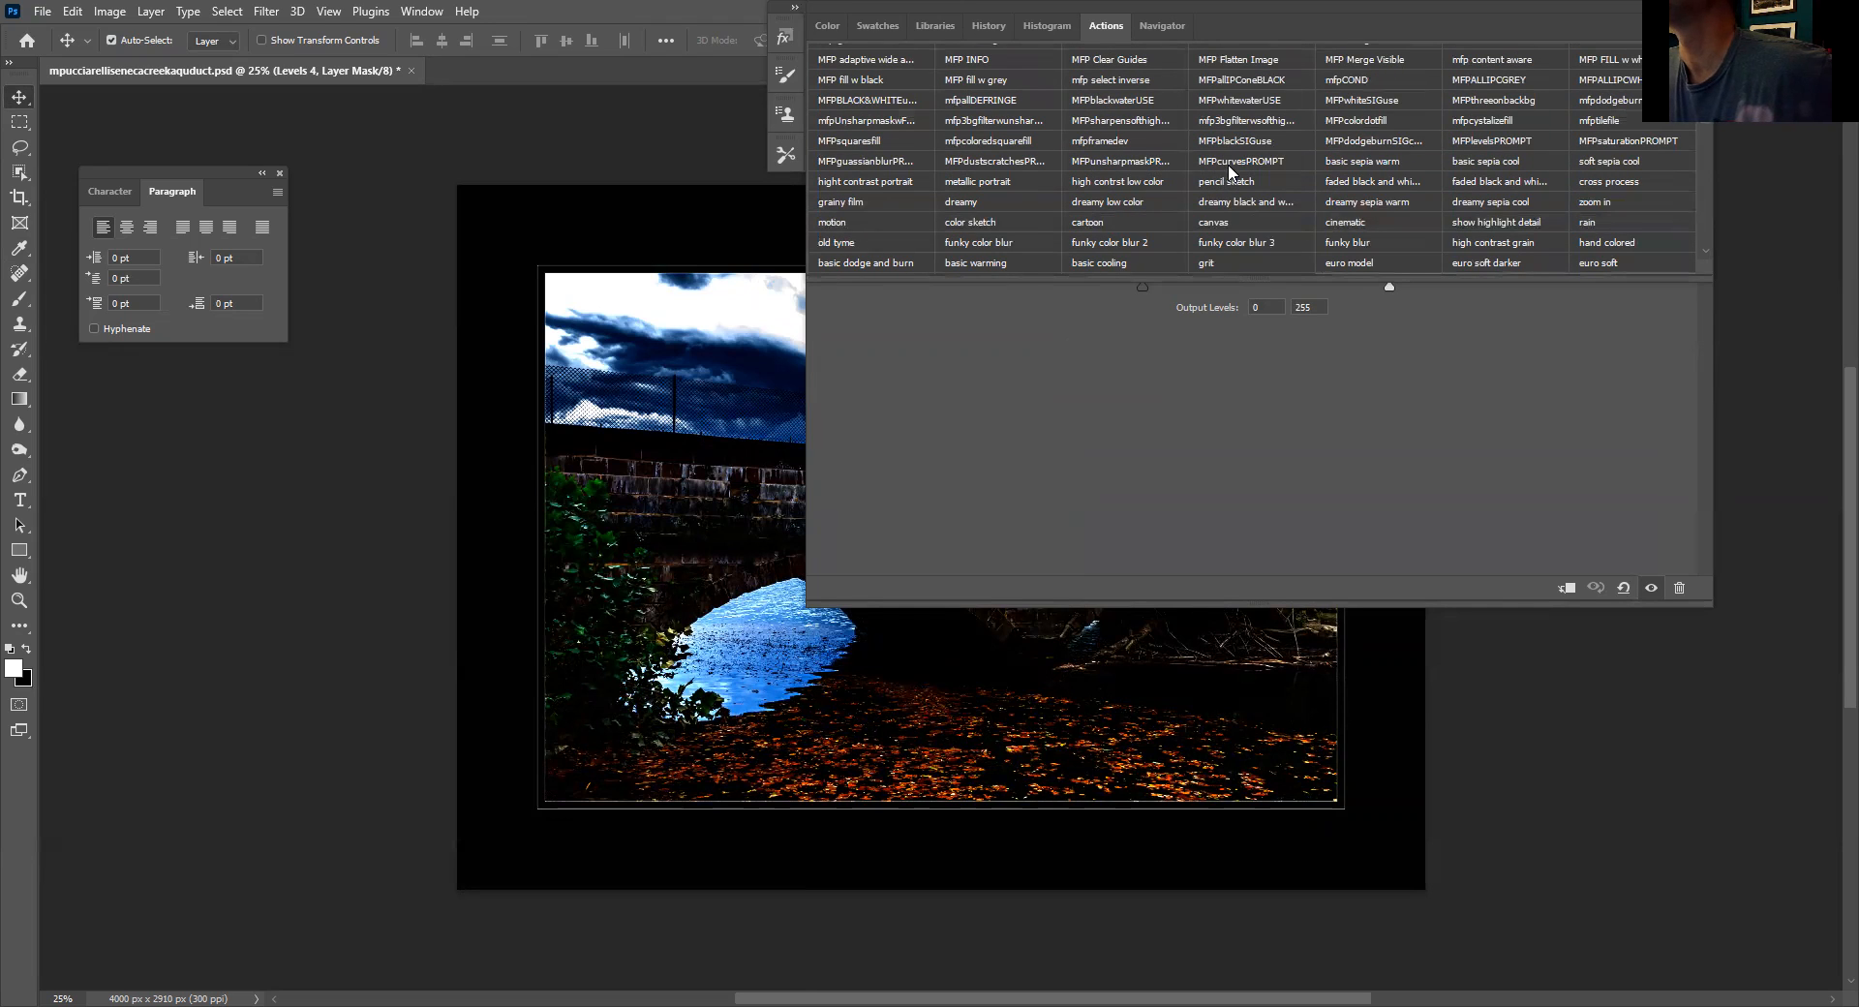
Step: Run the MFPlevelsPROMPT action, accepting the new layer settings and setting the Levels midtone input to 0.65
click(1487, 136)
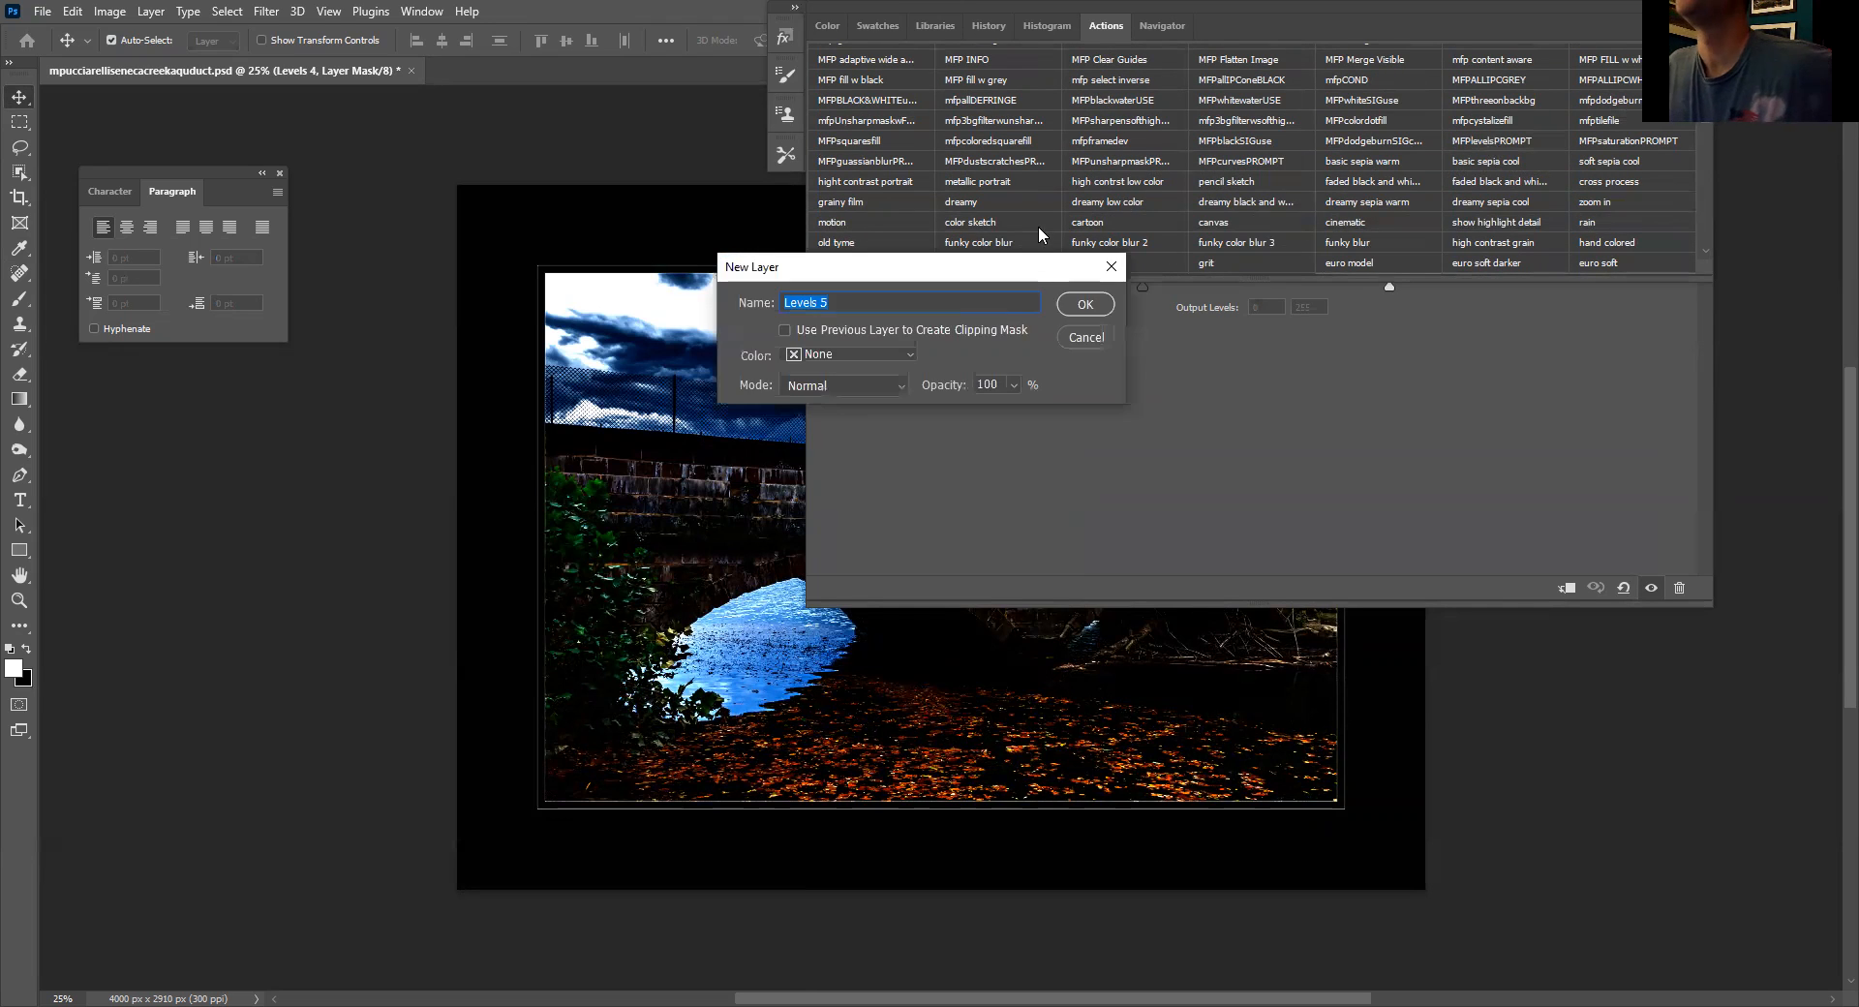
click(1071, 305)
drag(374, 491, 406, 501)
click(597, 324)
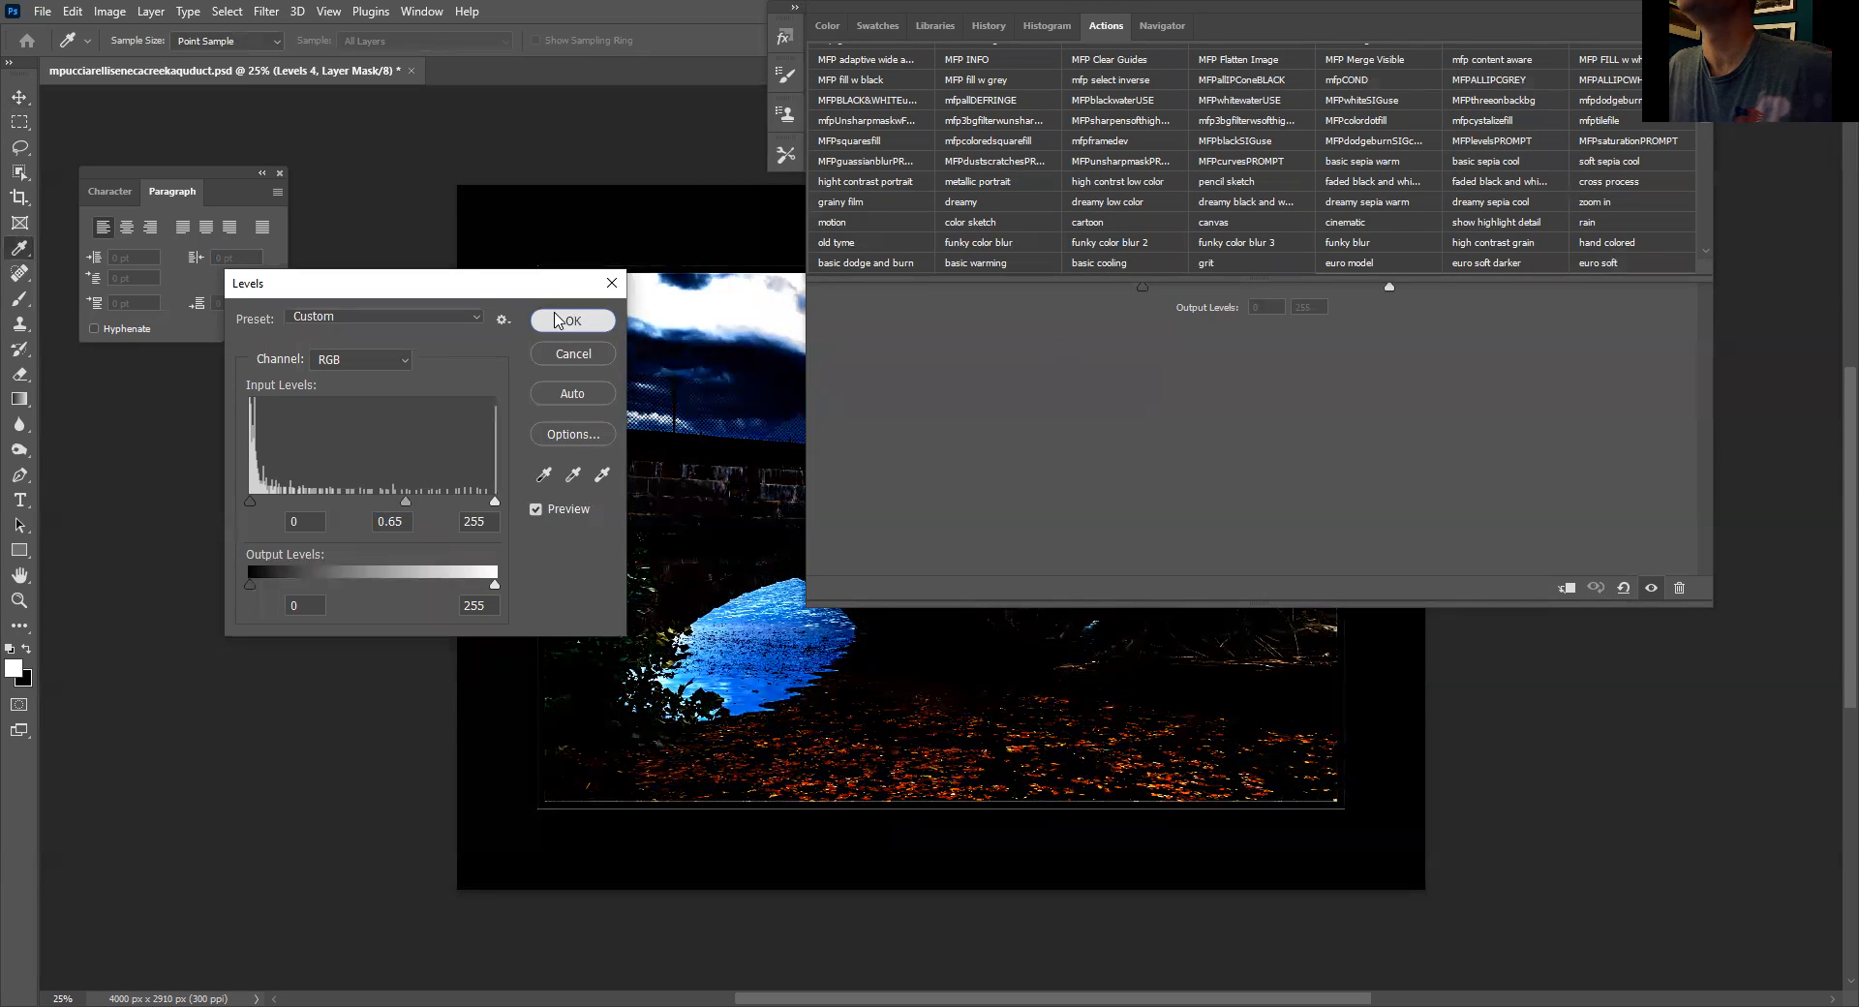
Step: Run the MFPsaturationPROMPT action, accepting the new layer settings and setting saturation to -48 and lightness to +89
click(1625, 141)
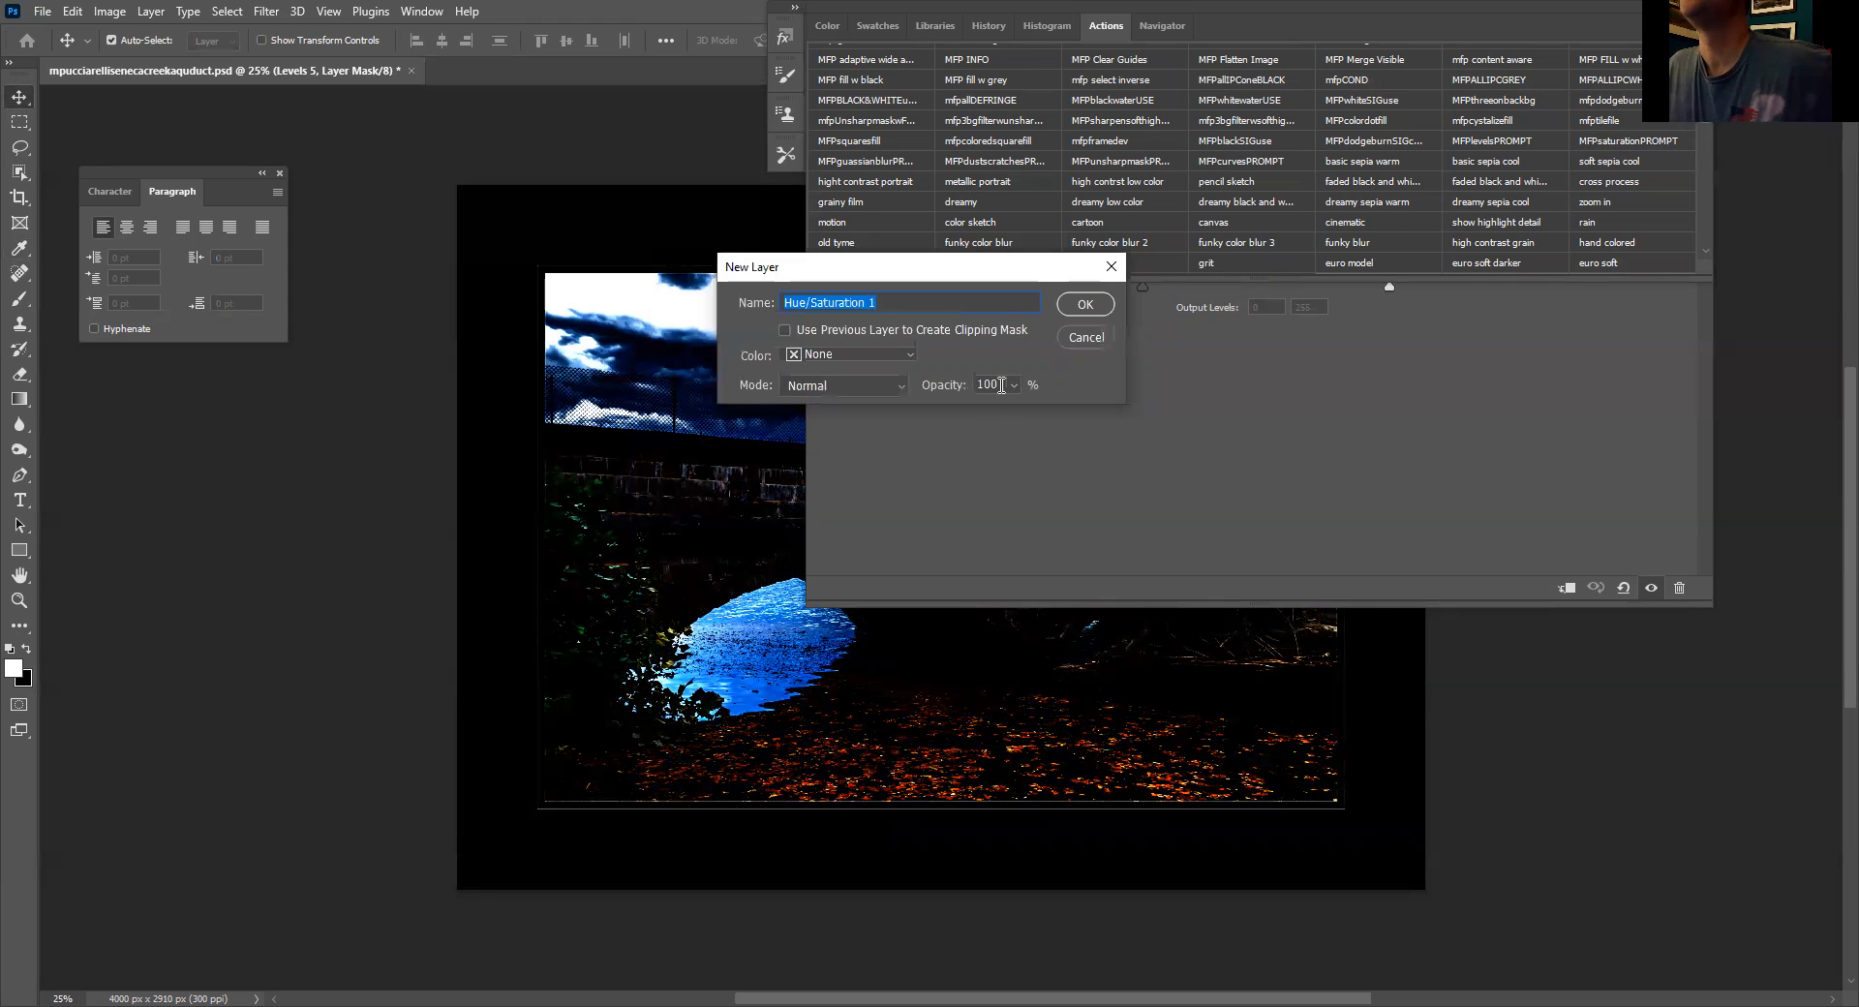
click(1073, 306)
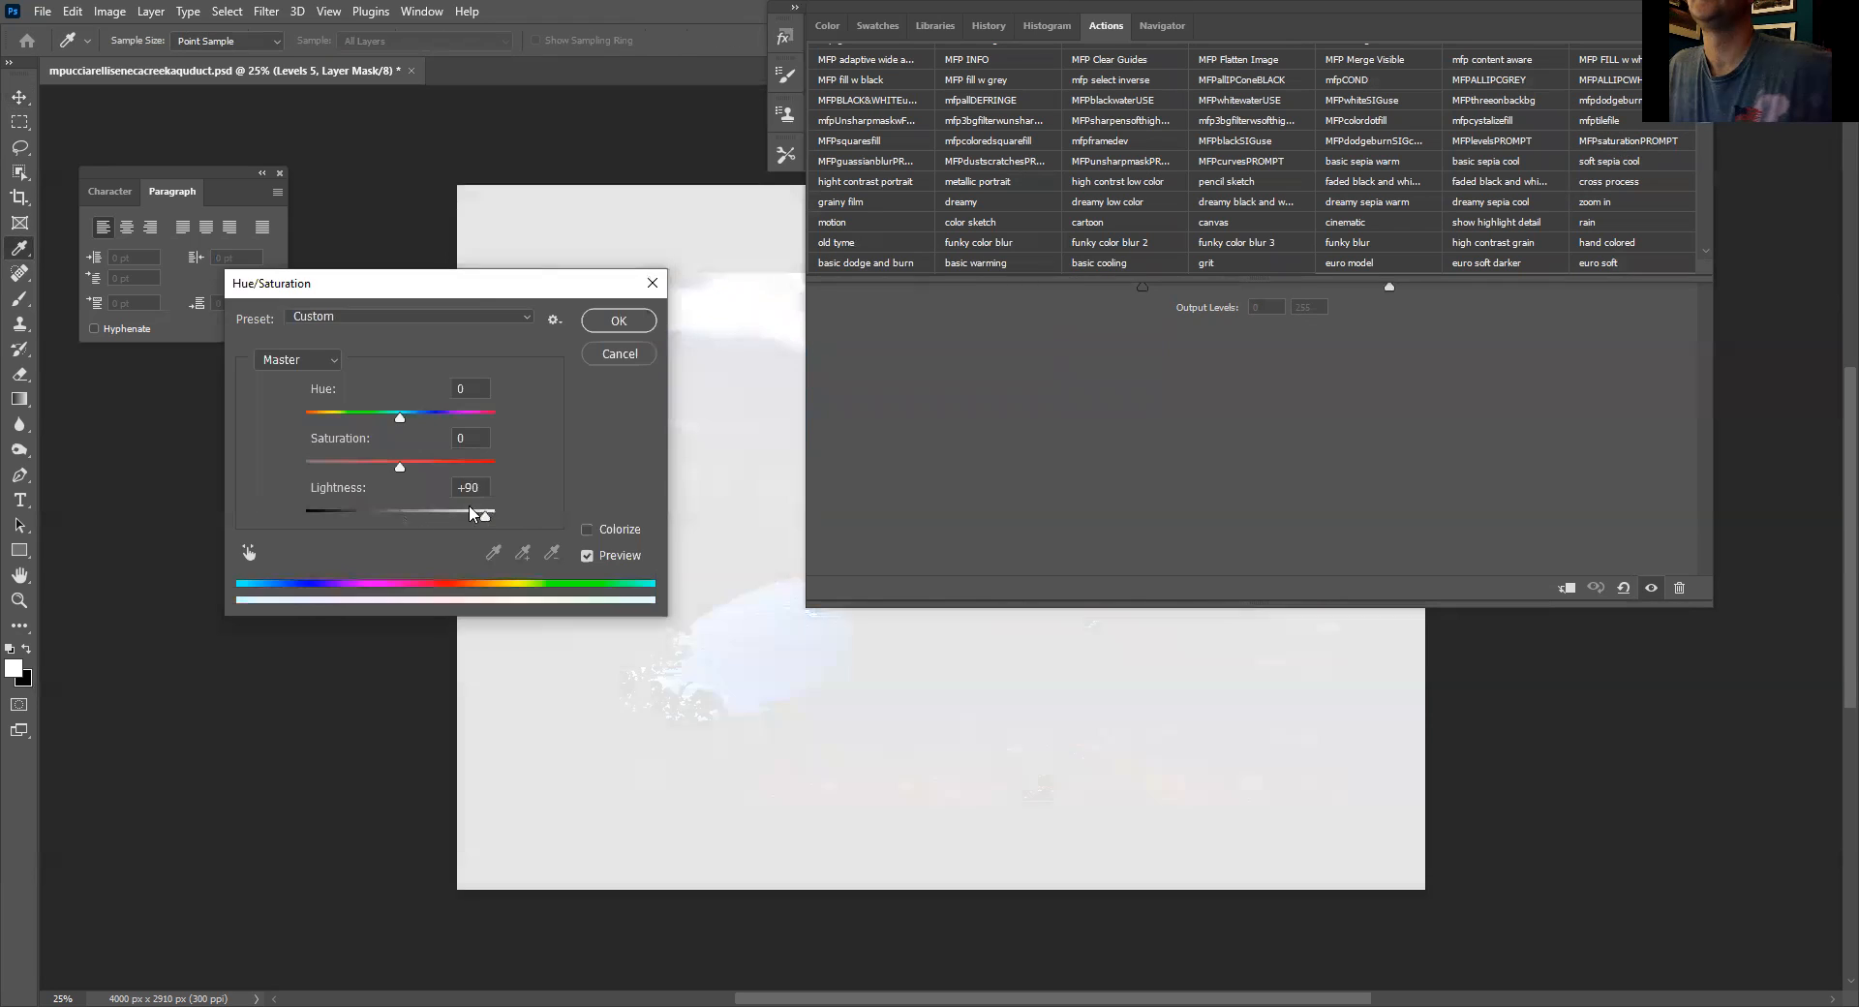
drag(396, 469, 355, 466)
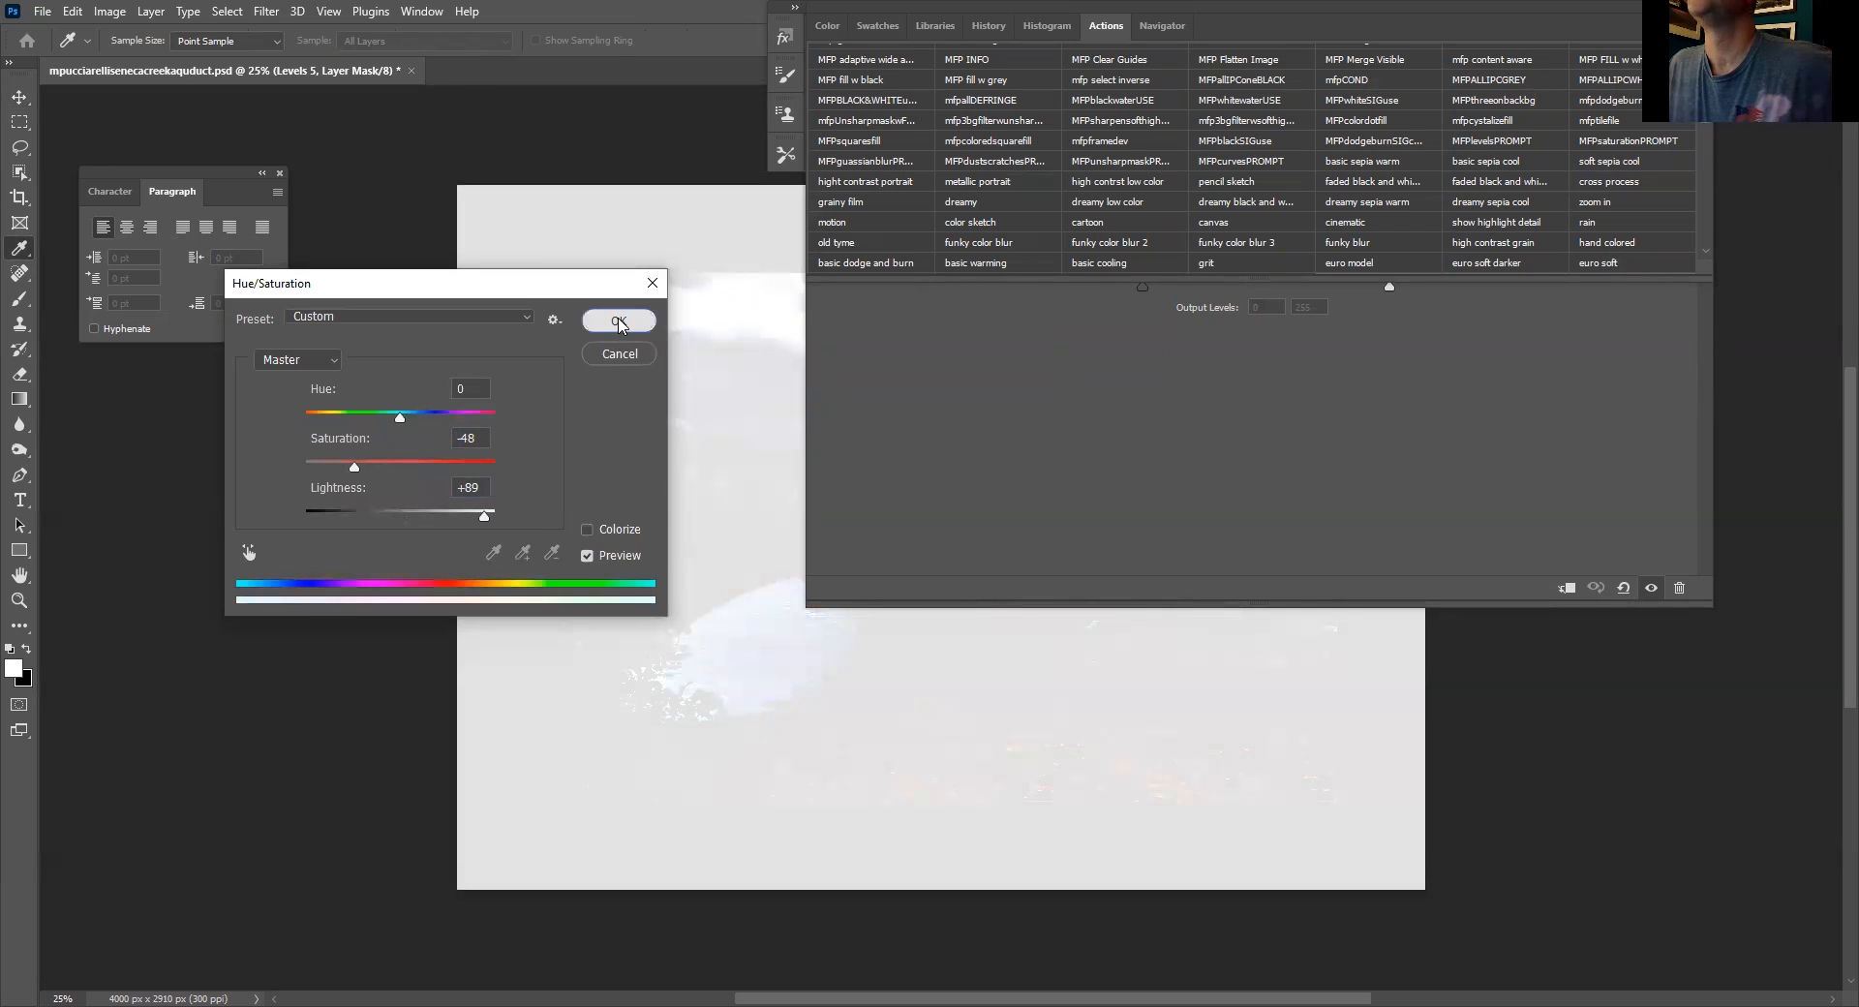
click(618, 322)
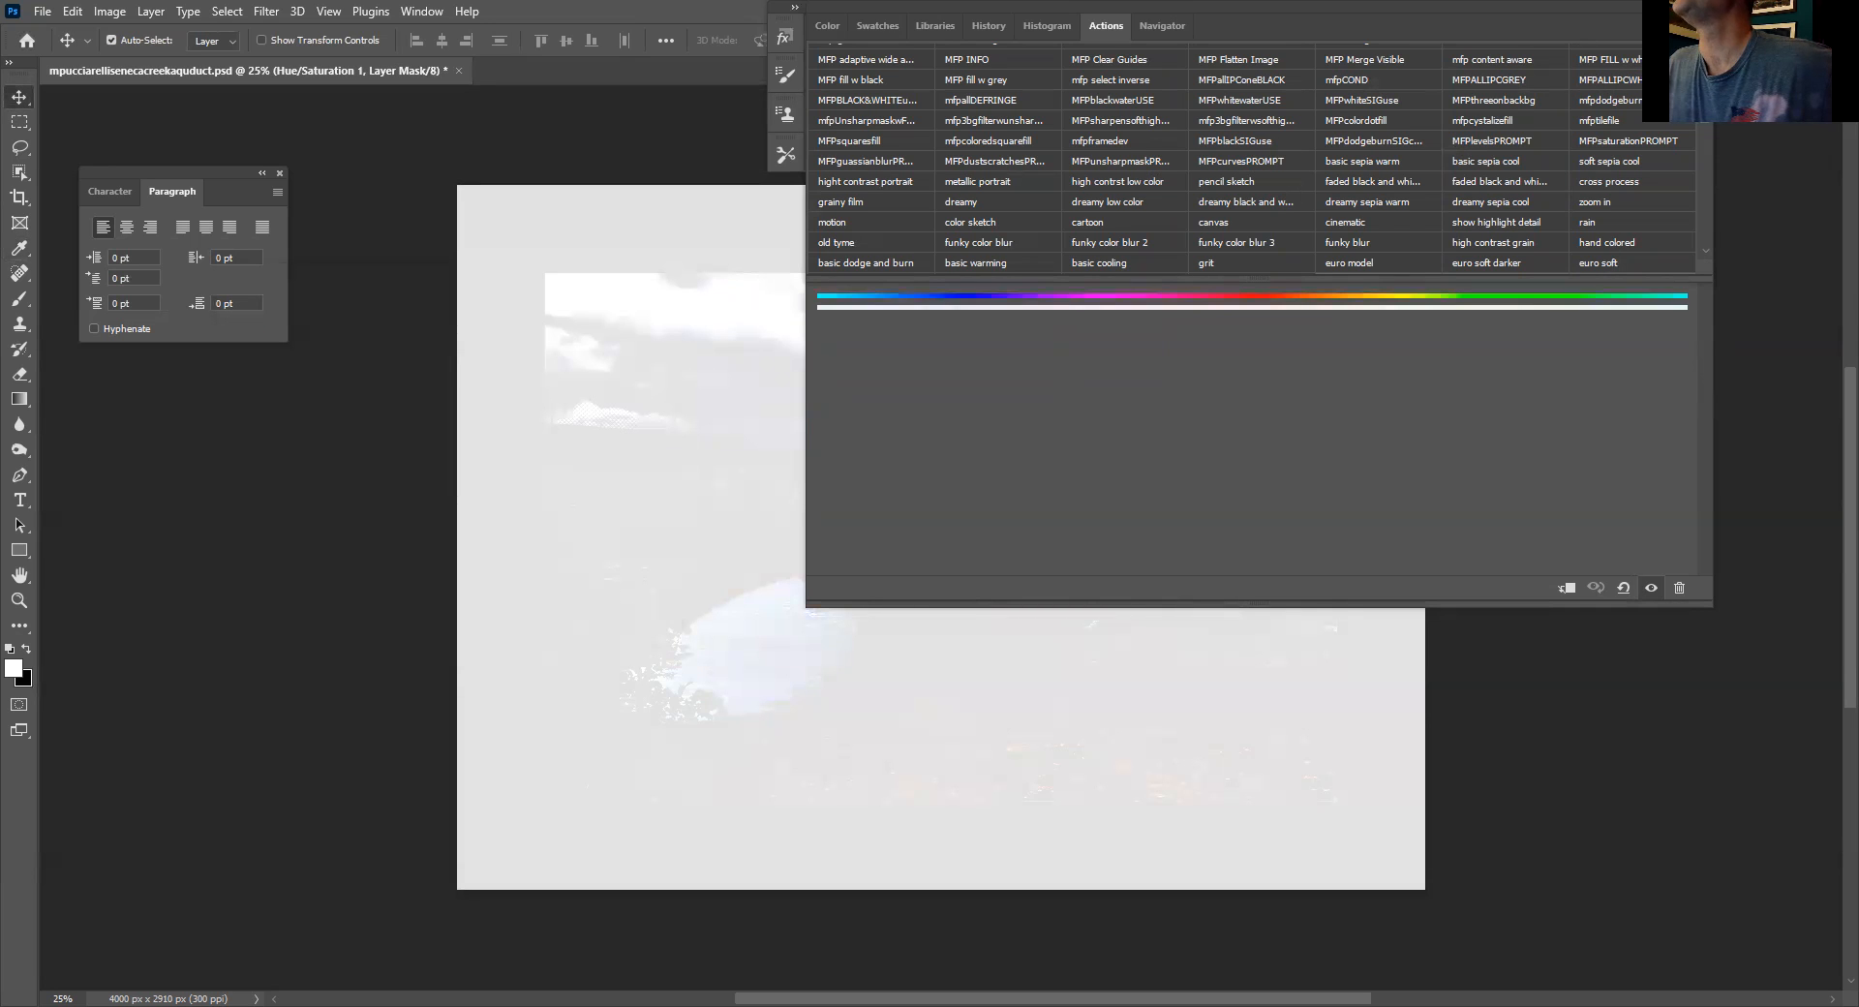
Step: Switch the actions back and forth between the editable list display and Button Mode, finishing in Button Mode
click(1701, 26)
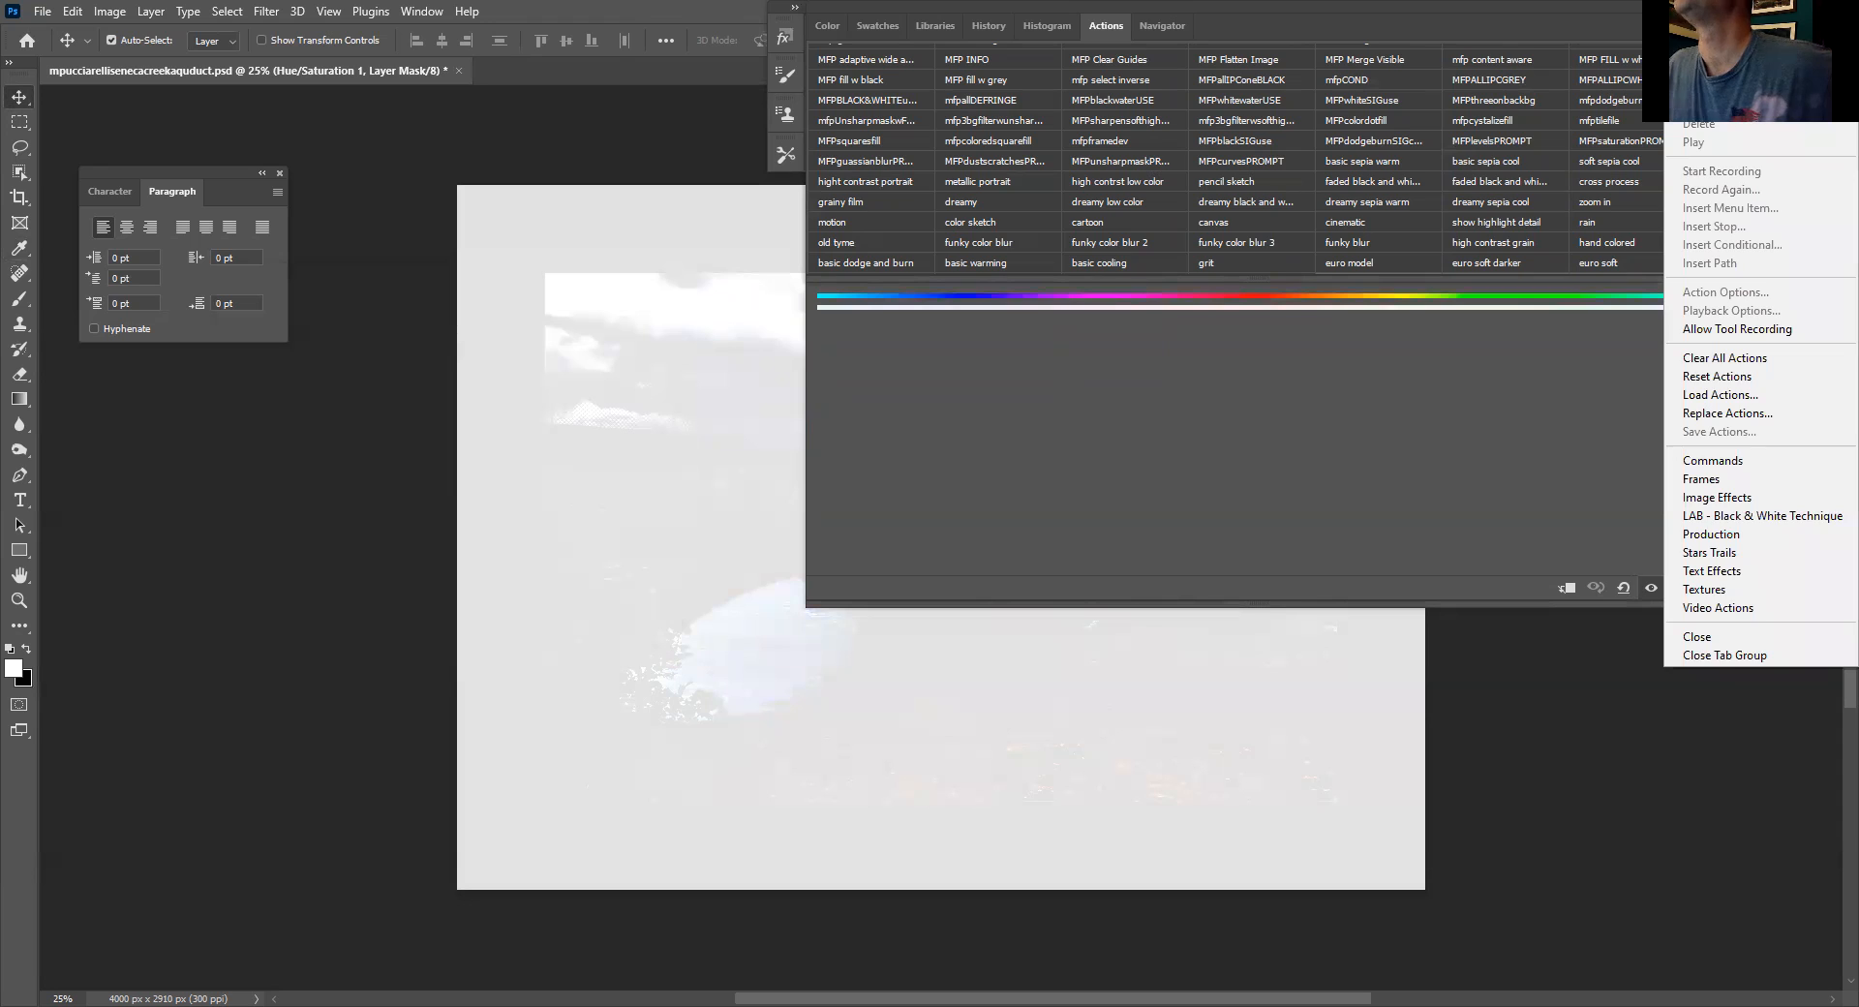
click(1701, 44)
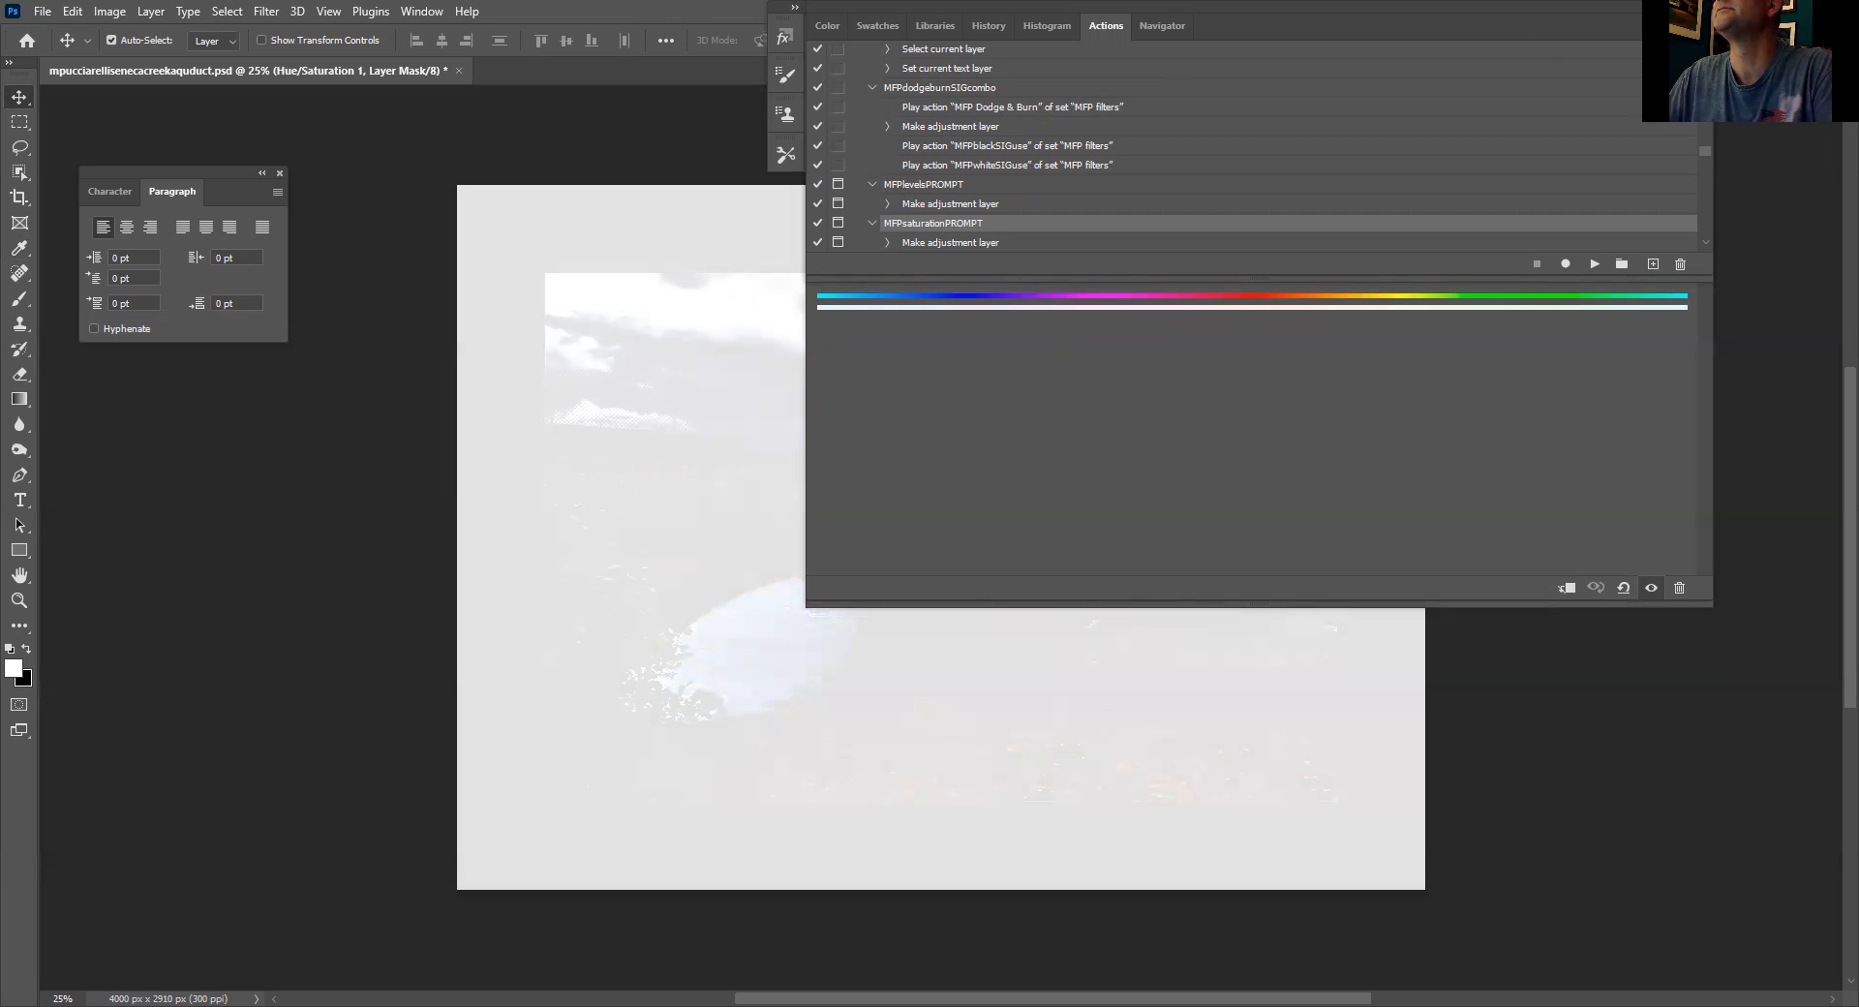
click(1701, 26)
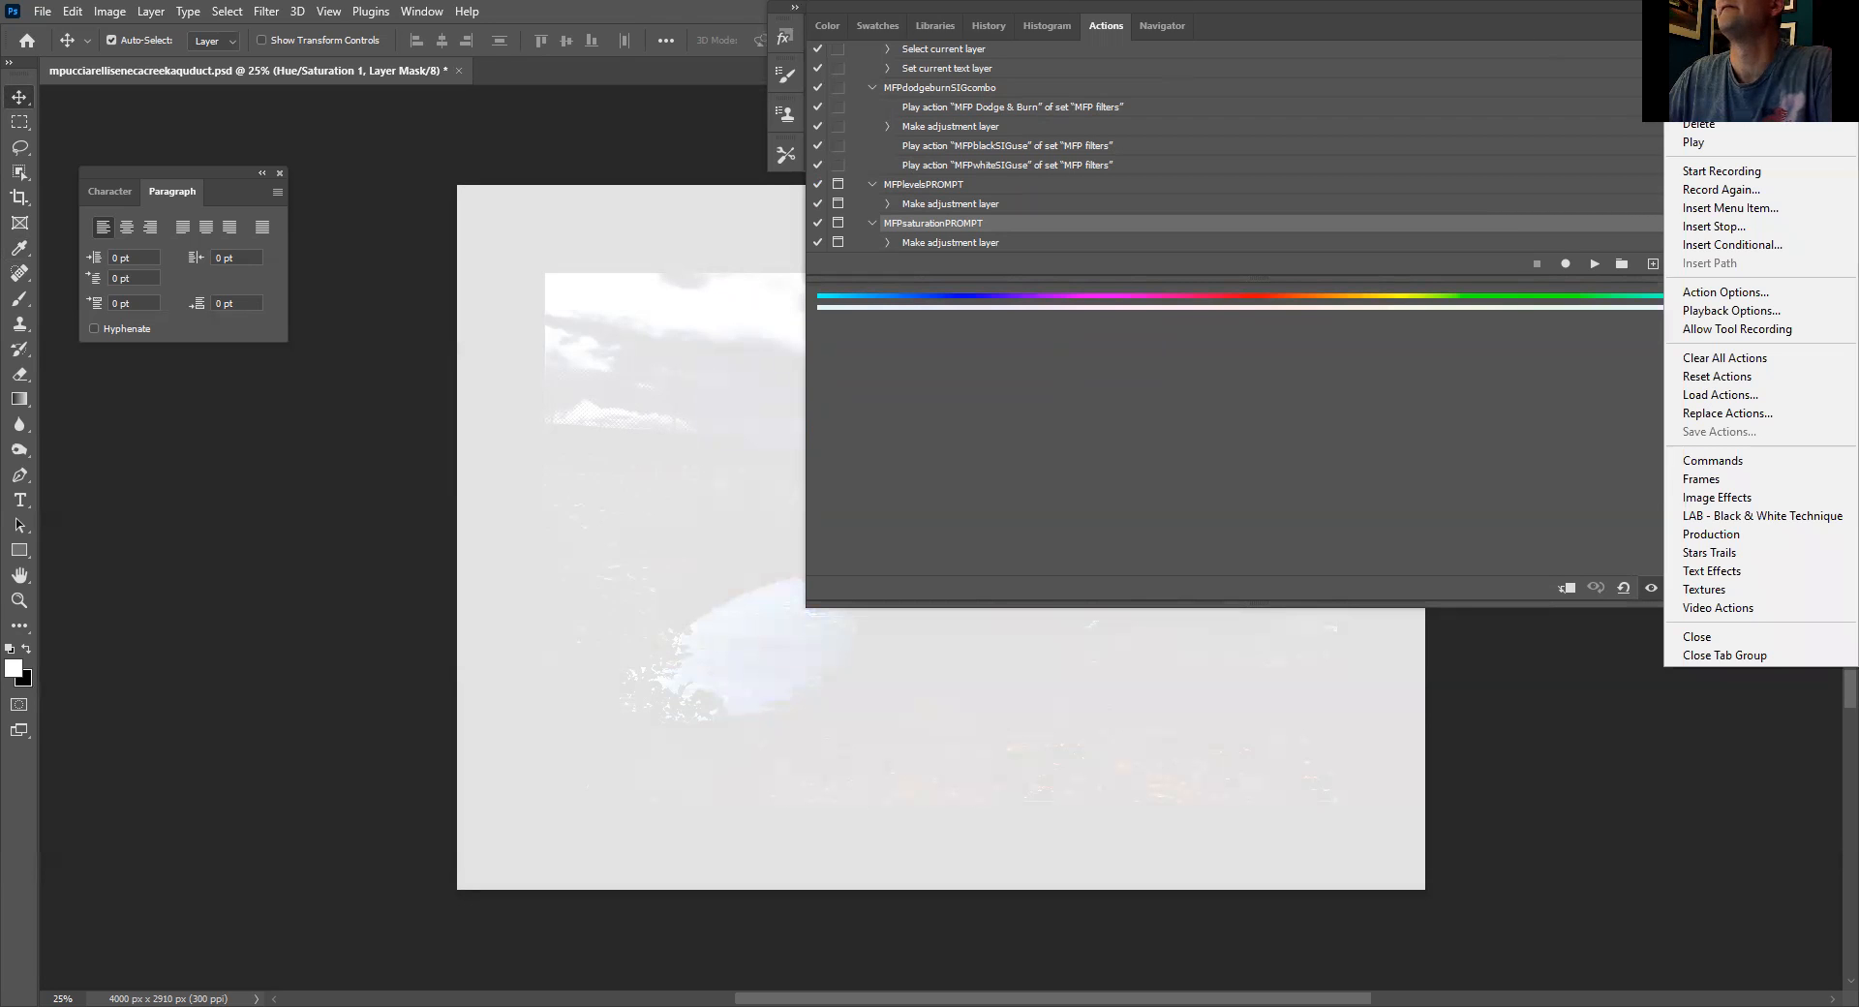
click(1708, 40)
click(1701, 26)
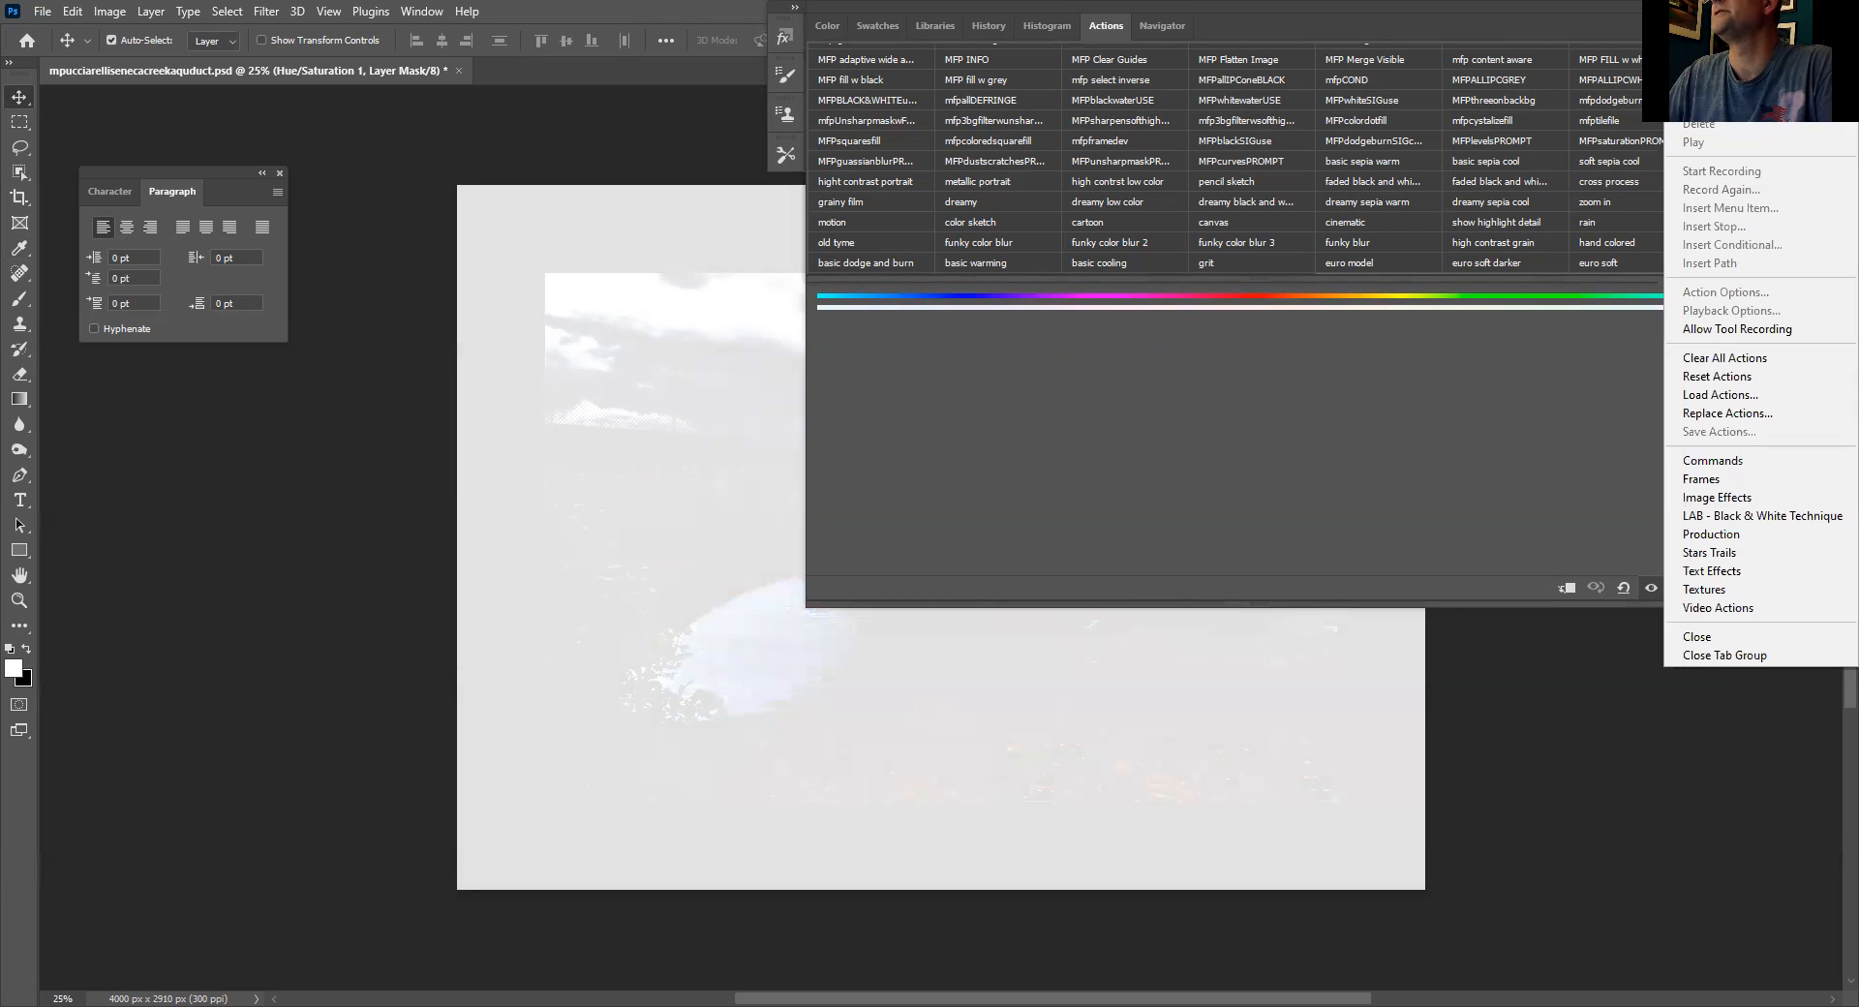
click(1709, 40)
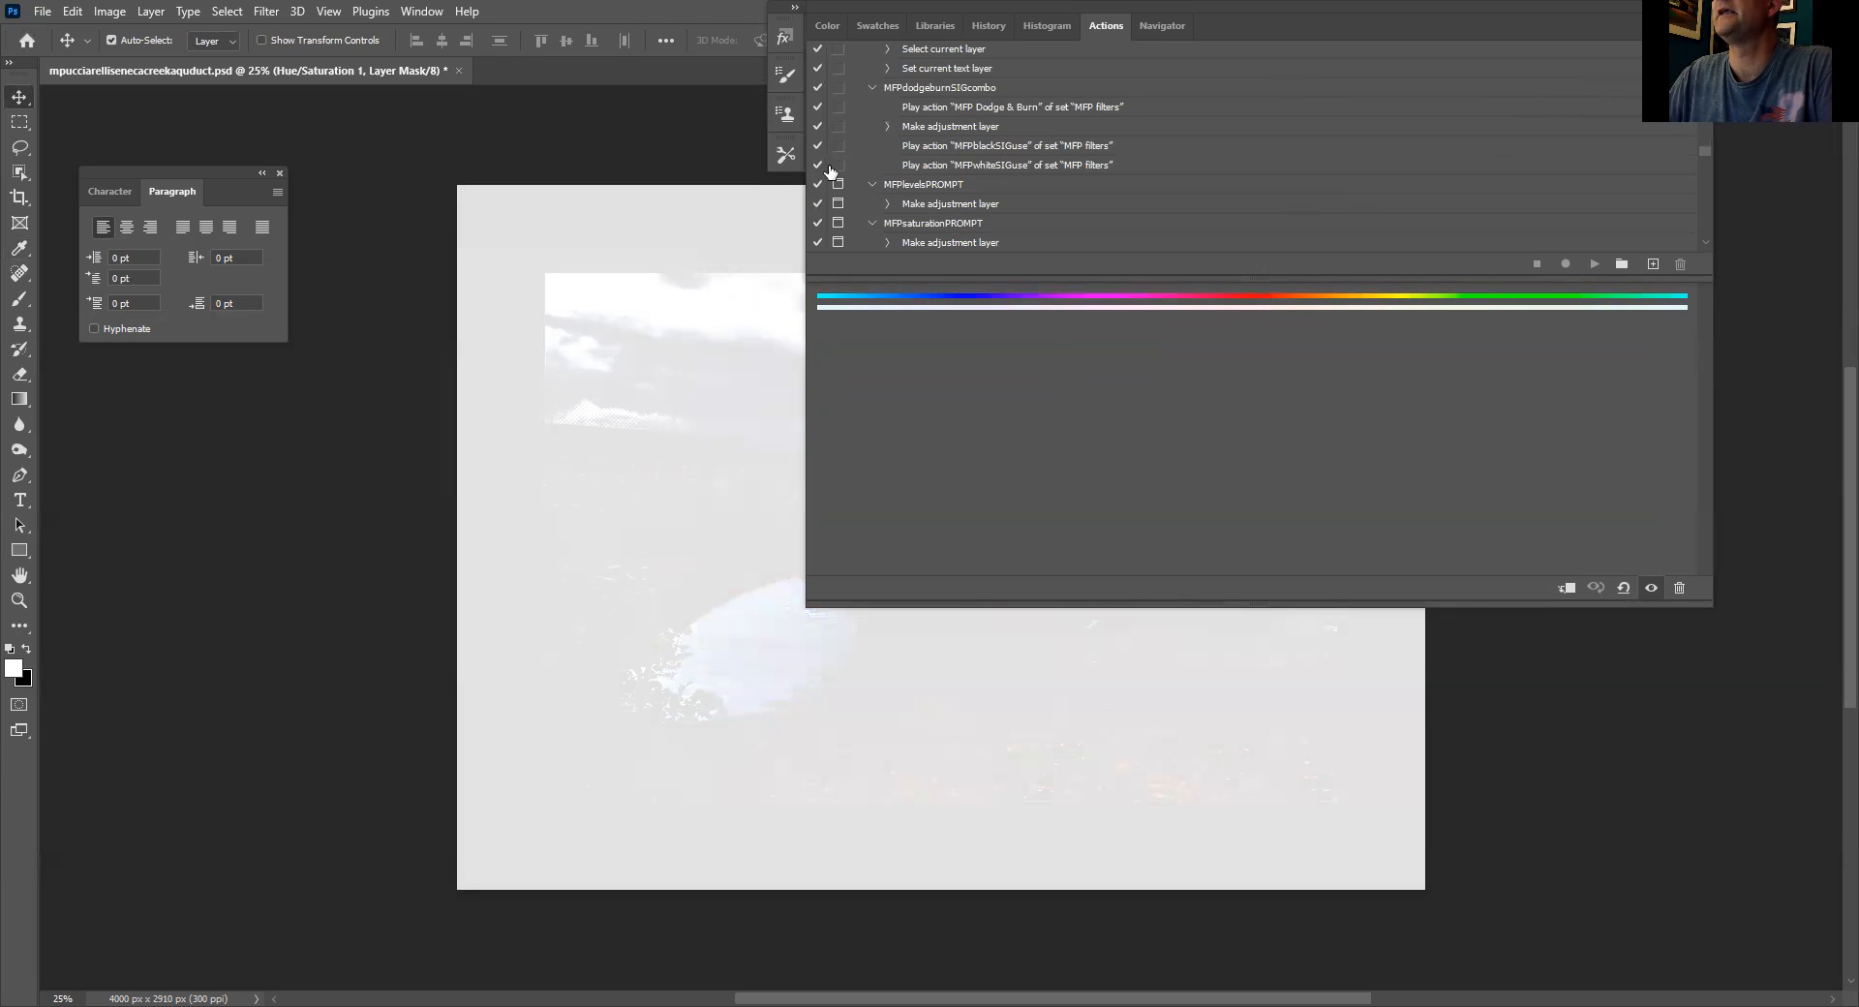
click(1701, 26)
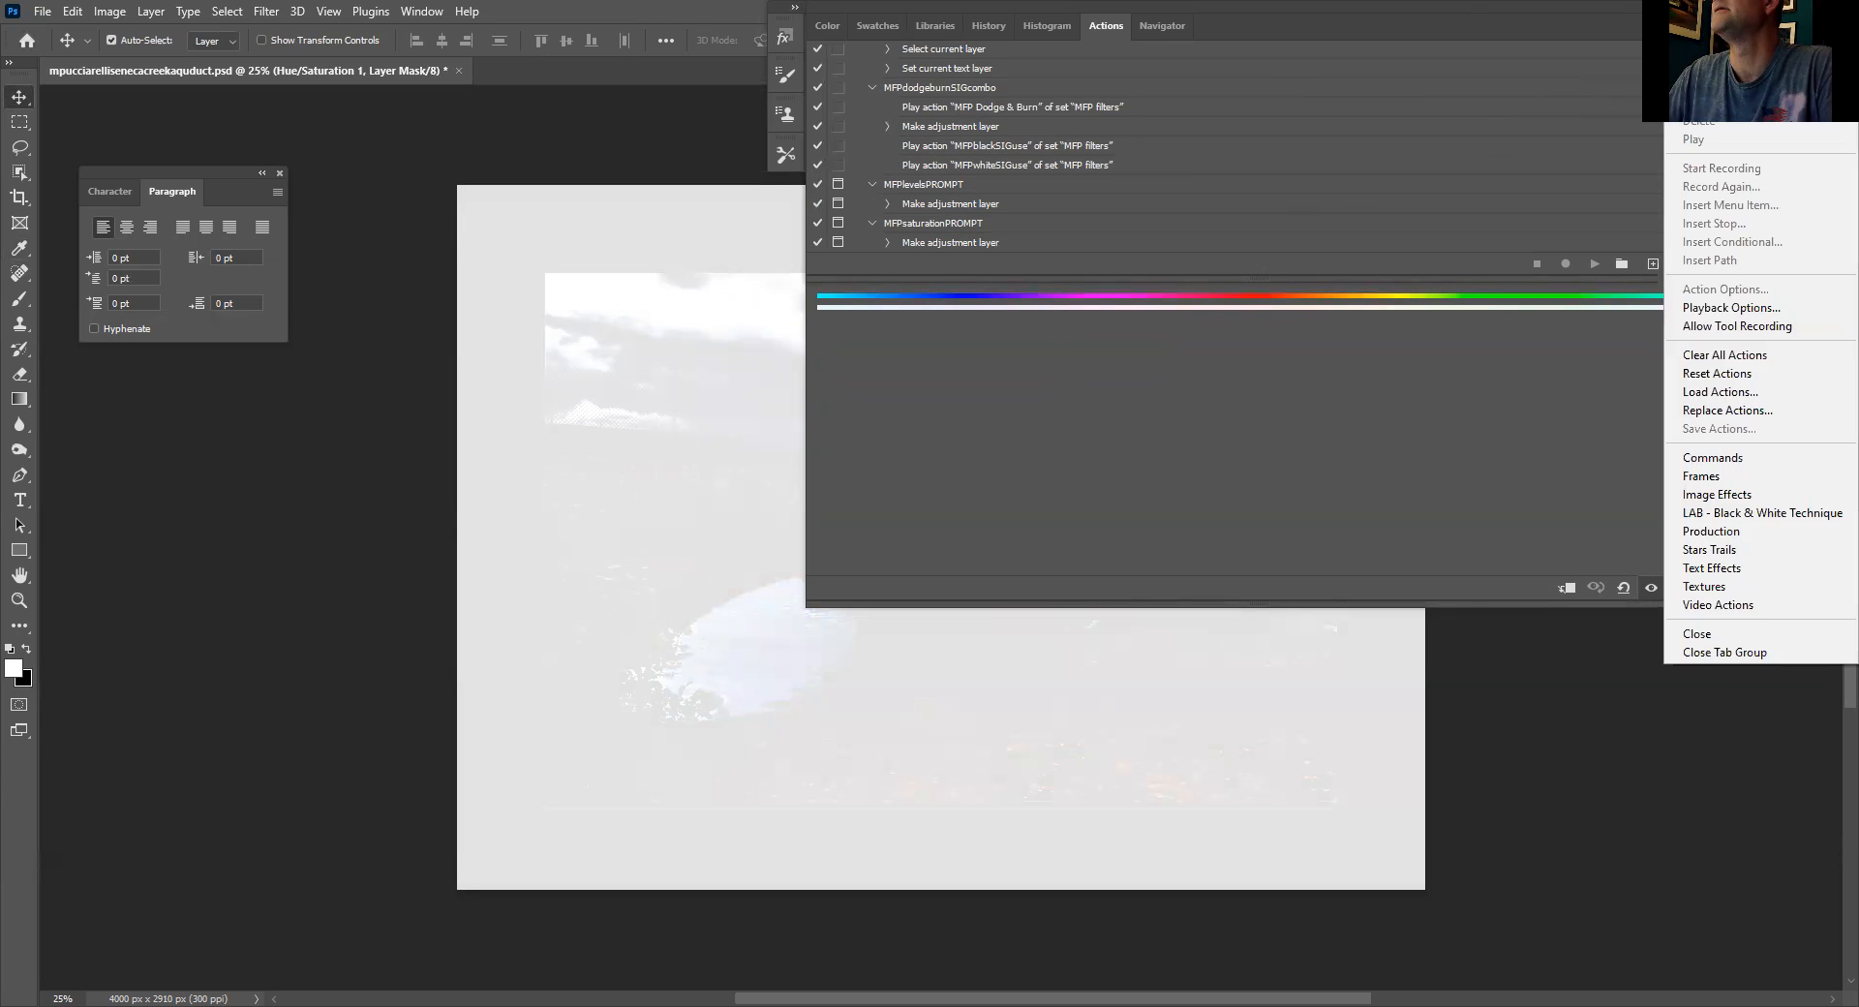
click(1708, 40)
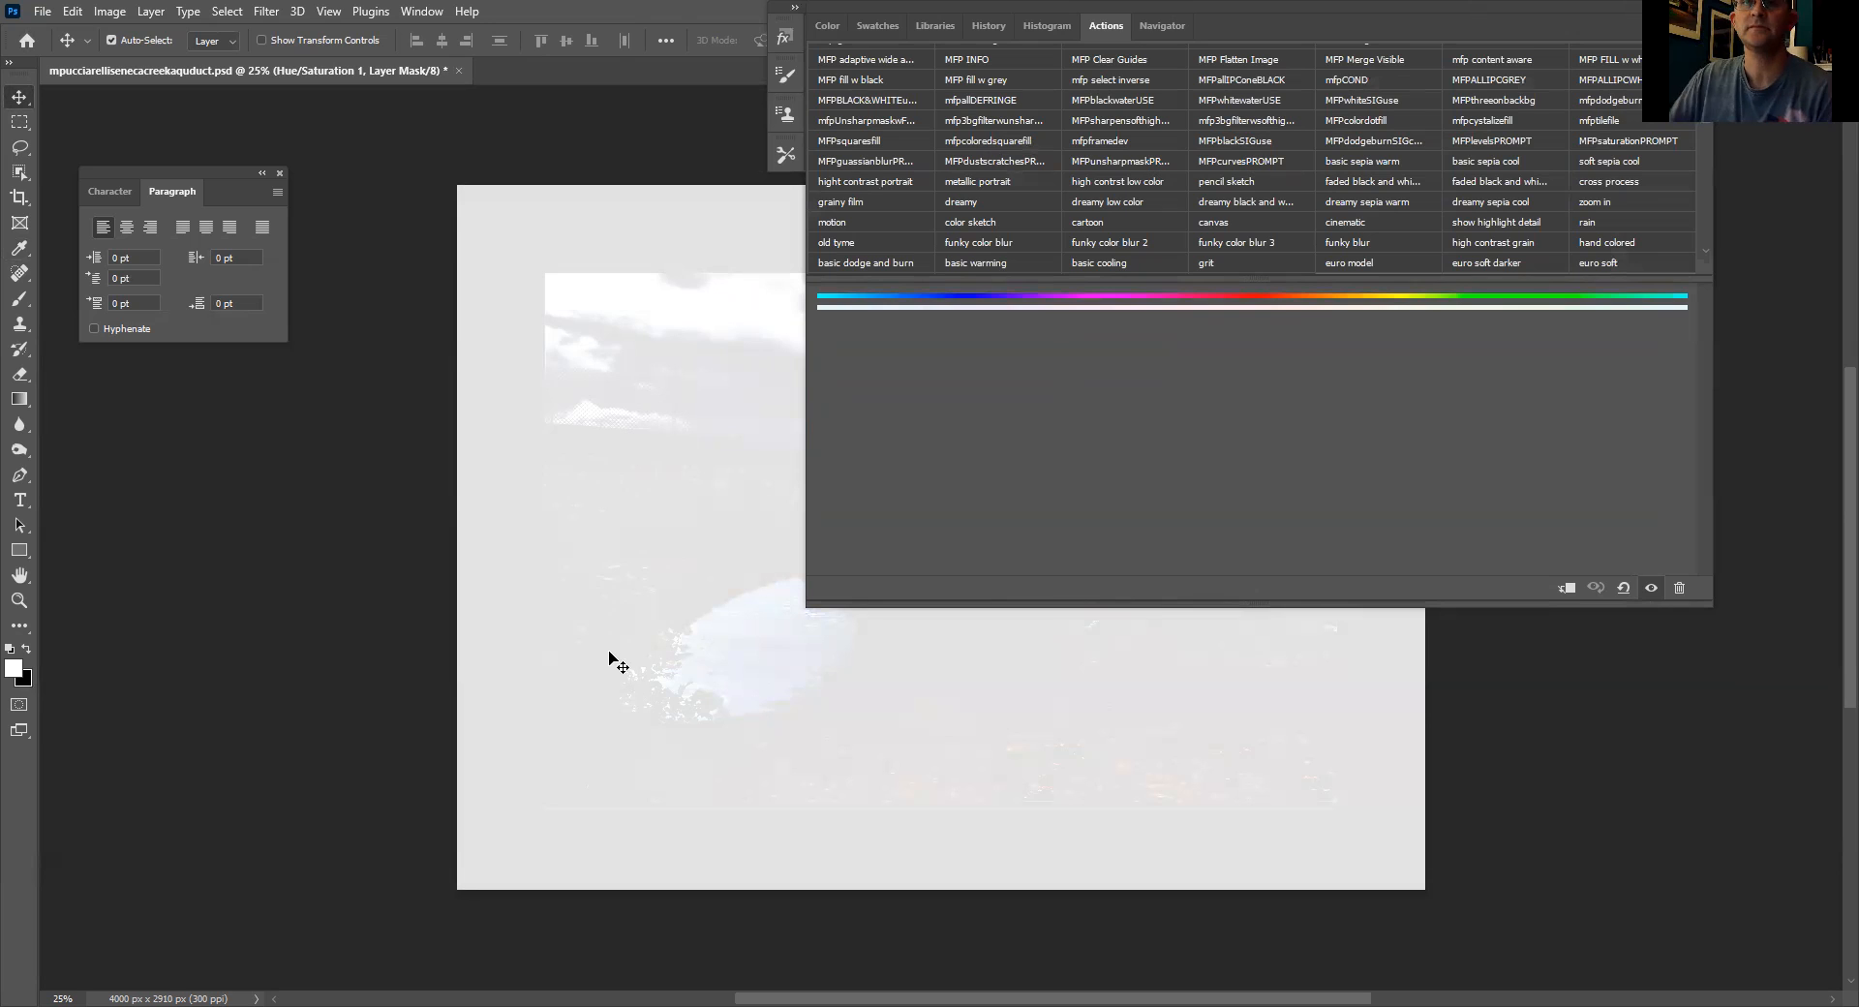